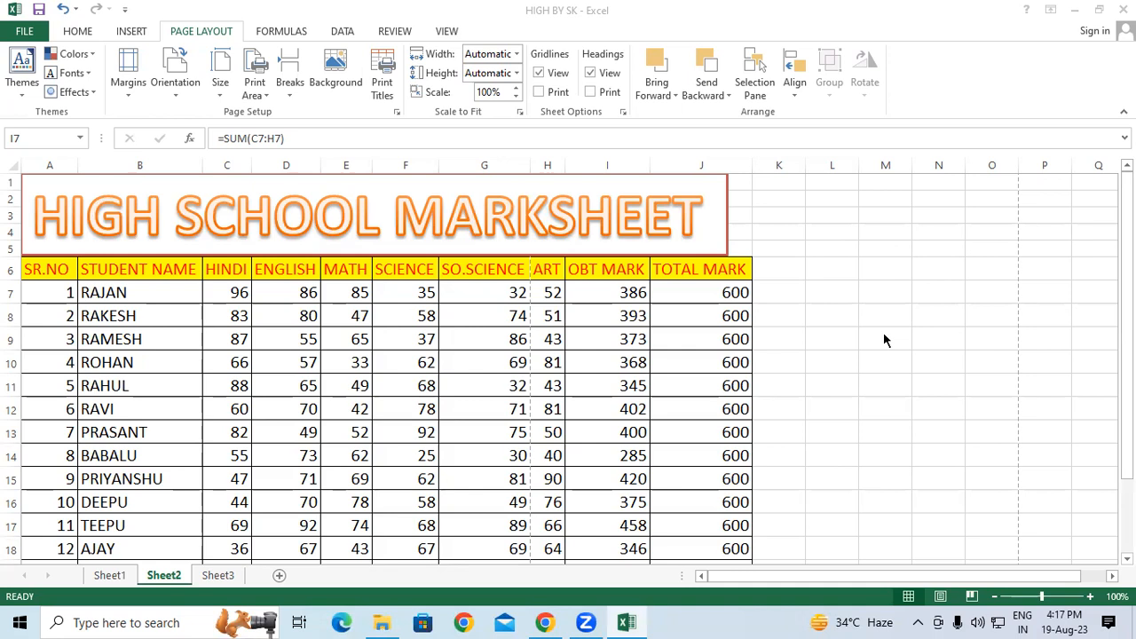
click(780, 269)
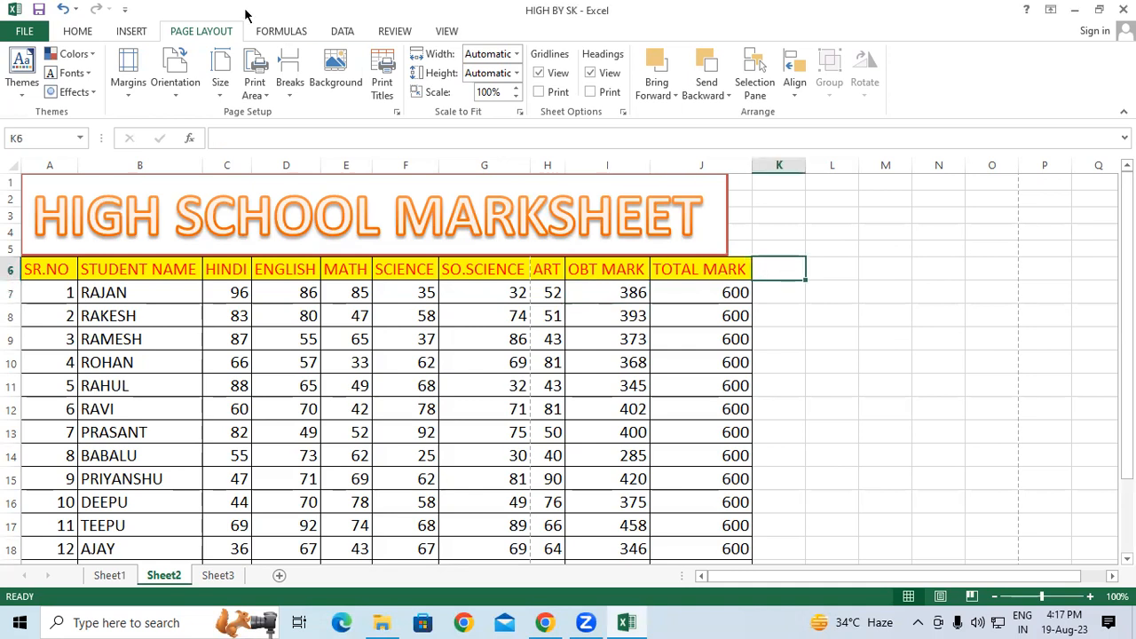
click(206, 315)
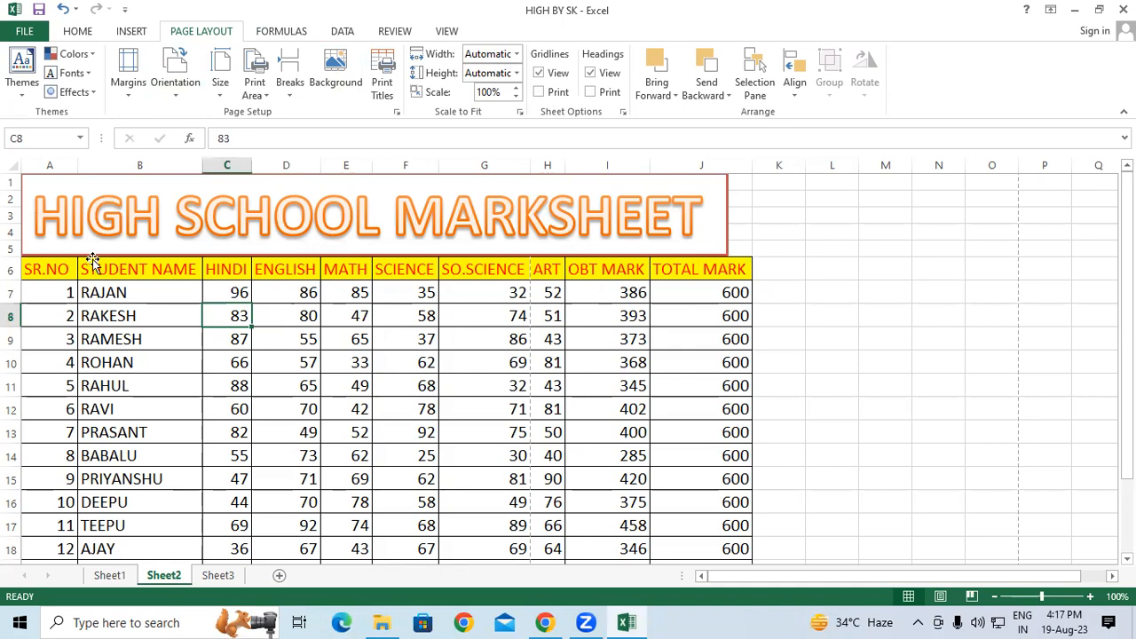
drag(56, 269, 713, 502)
click(157, 388)
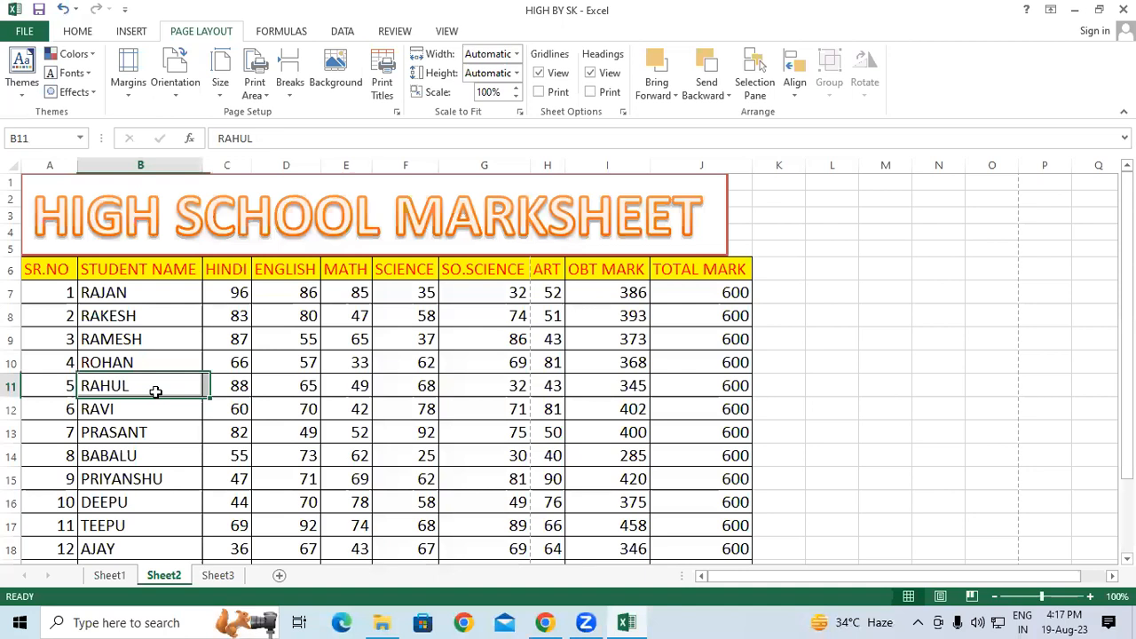
click(764, 201)
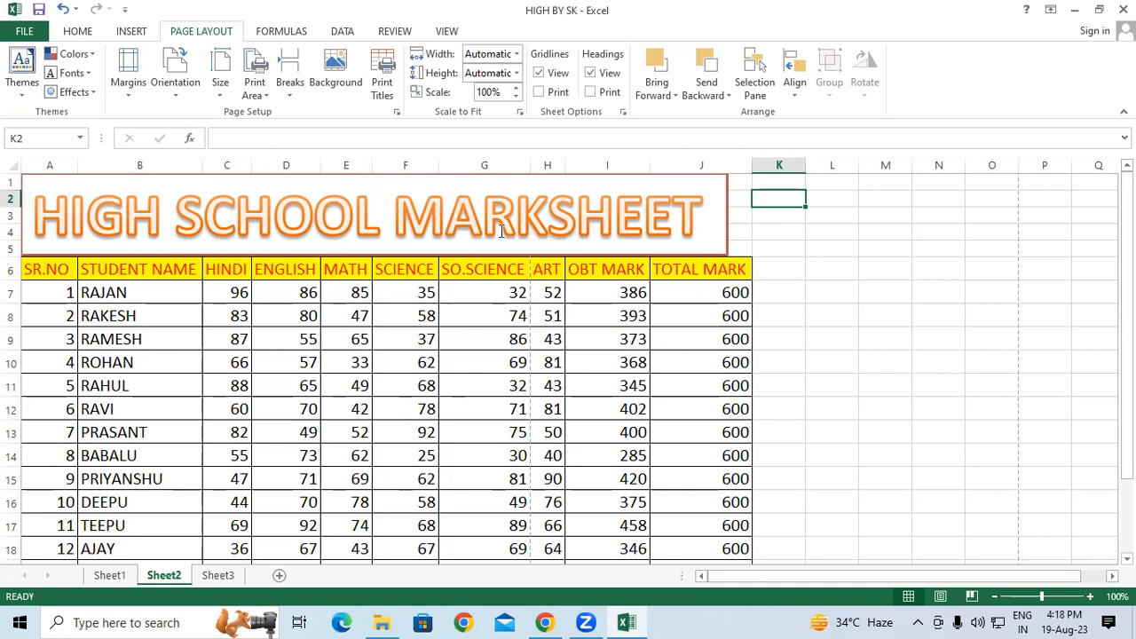
drag(59, 268, 705, 433)
drag(686, 492, 710, 533)
scroll(639, 465, up, 2)
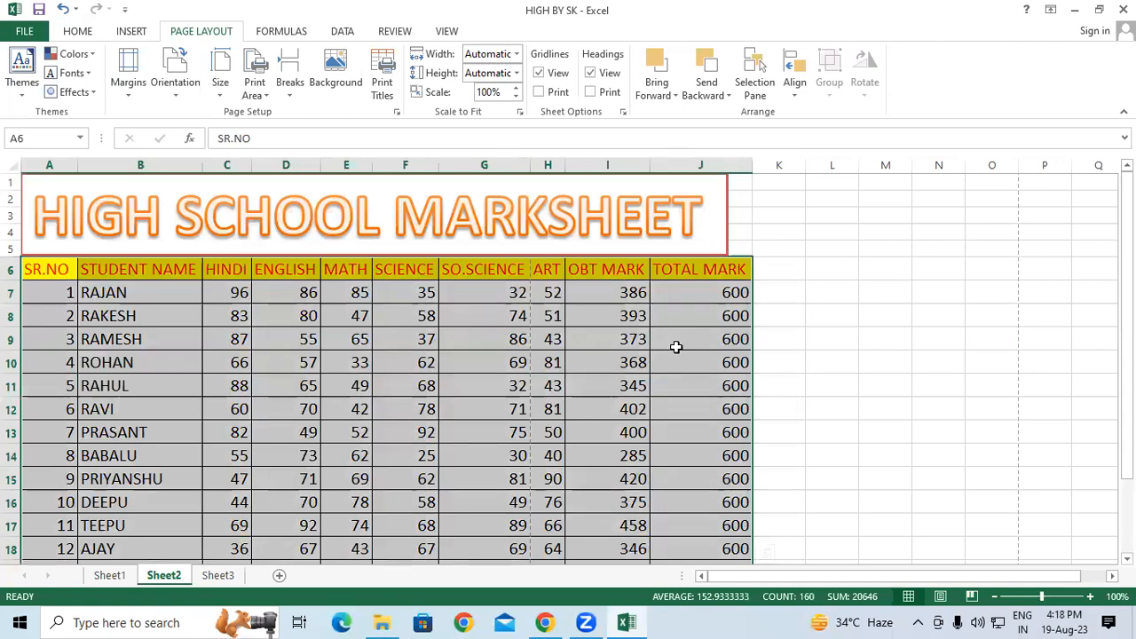
click(288, 340)
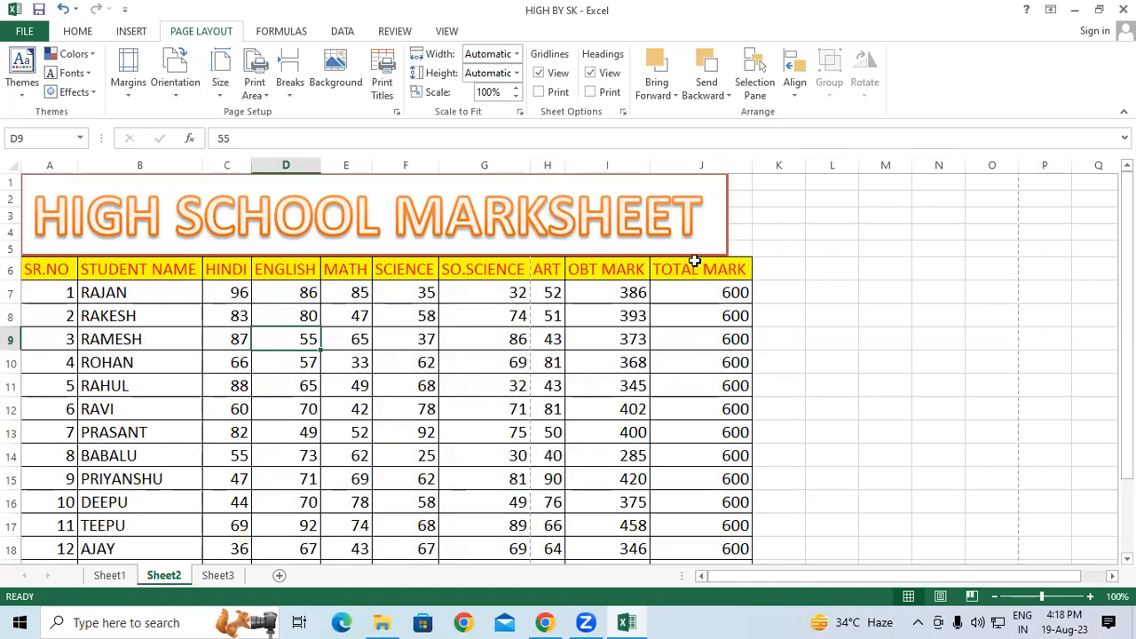
click(791, 231)
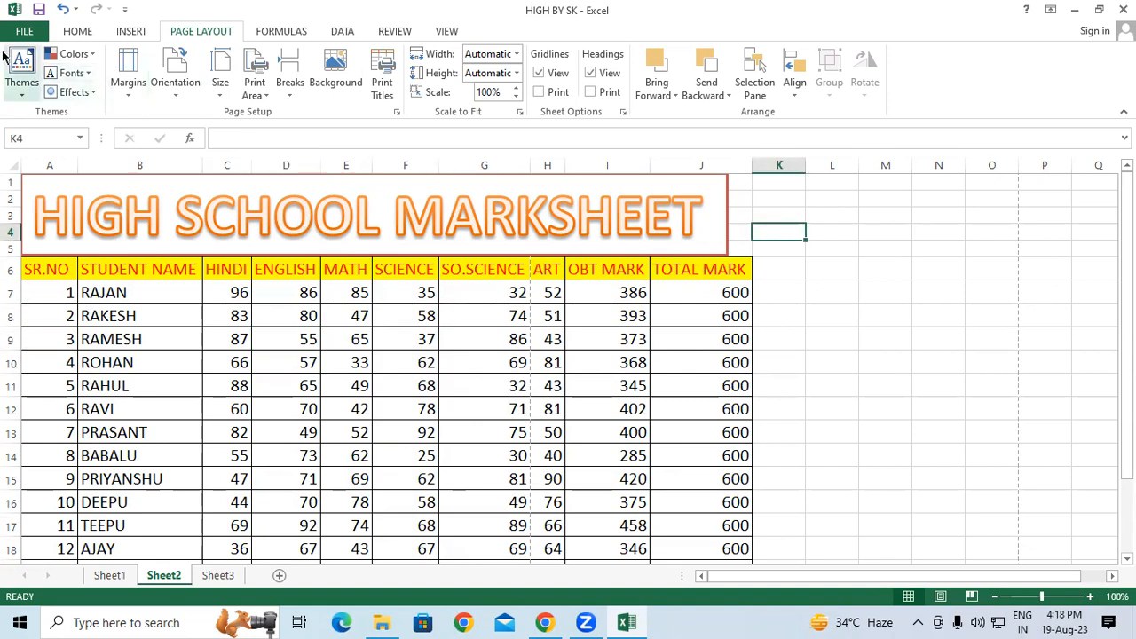
- Examine the marksheet's print preview to see which table columns and how much of the title fit on the page
click(25, 32)
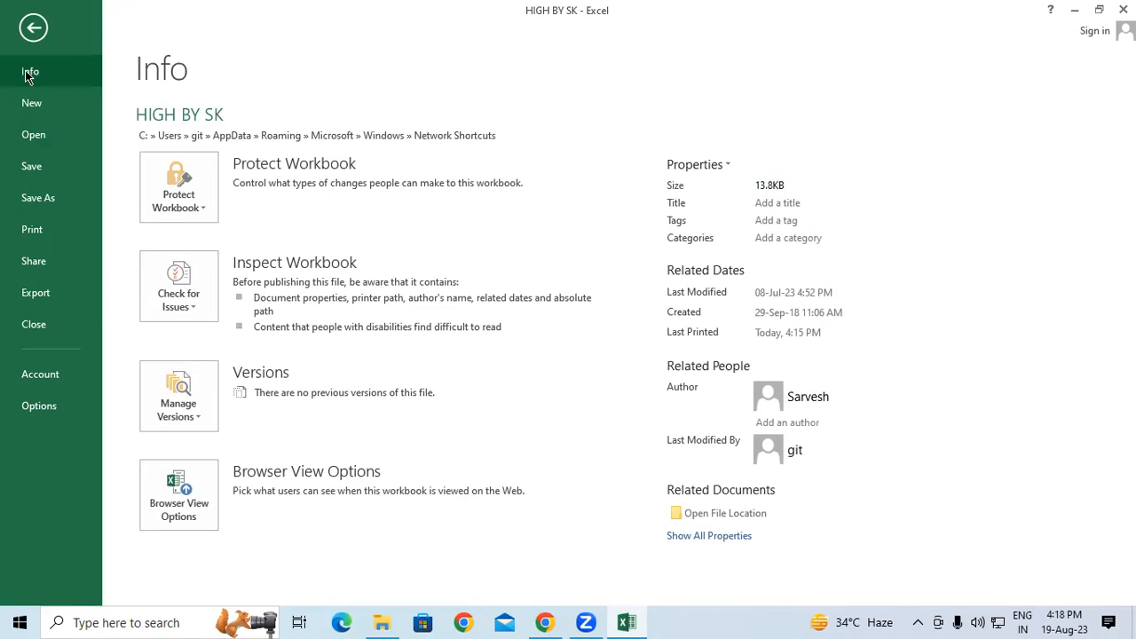
click(30, 244)
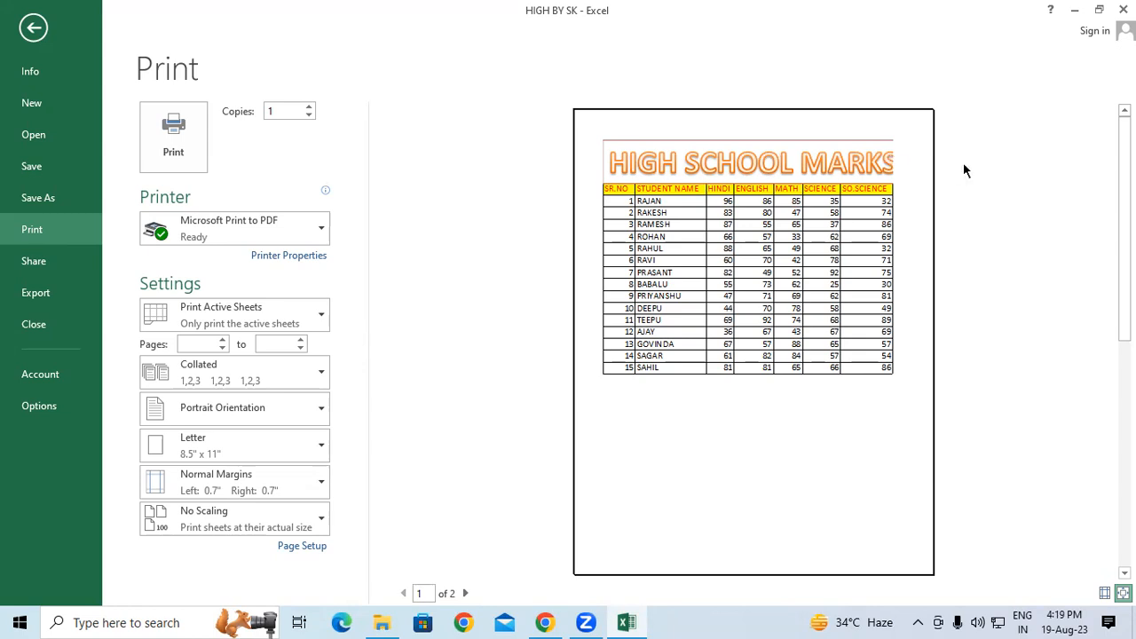
click(33, 30)
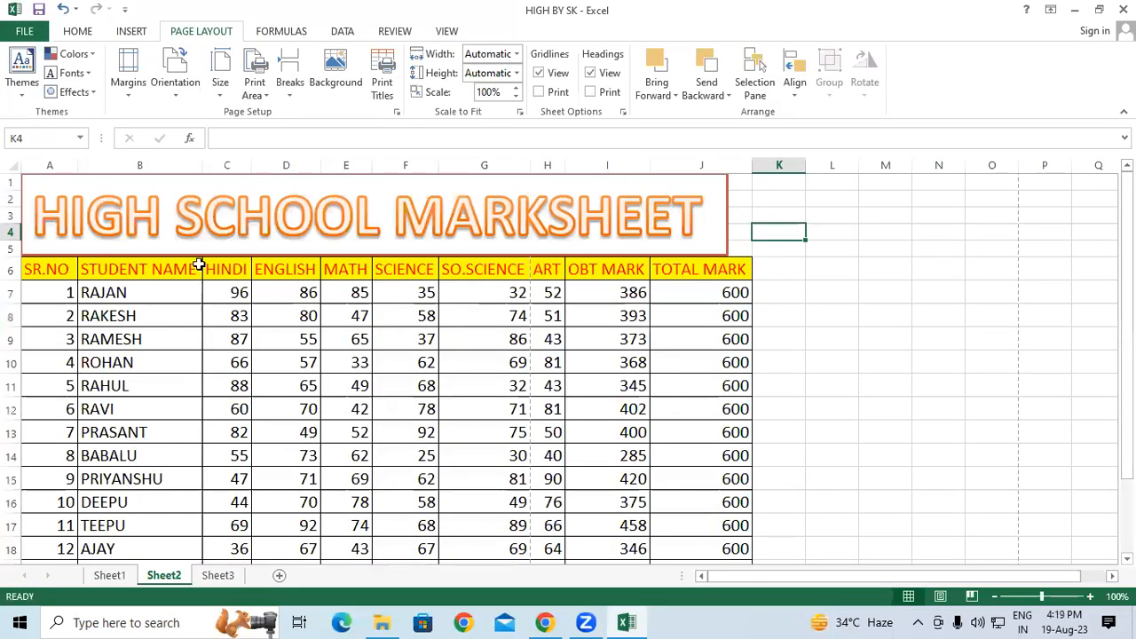
click(24, 31)
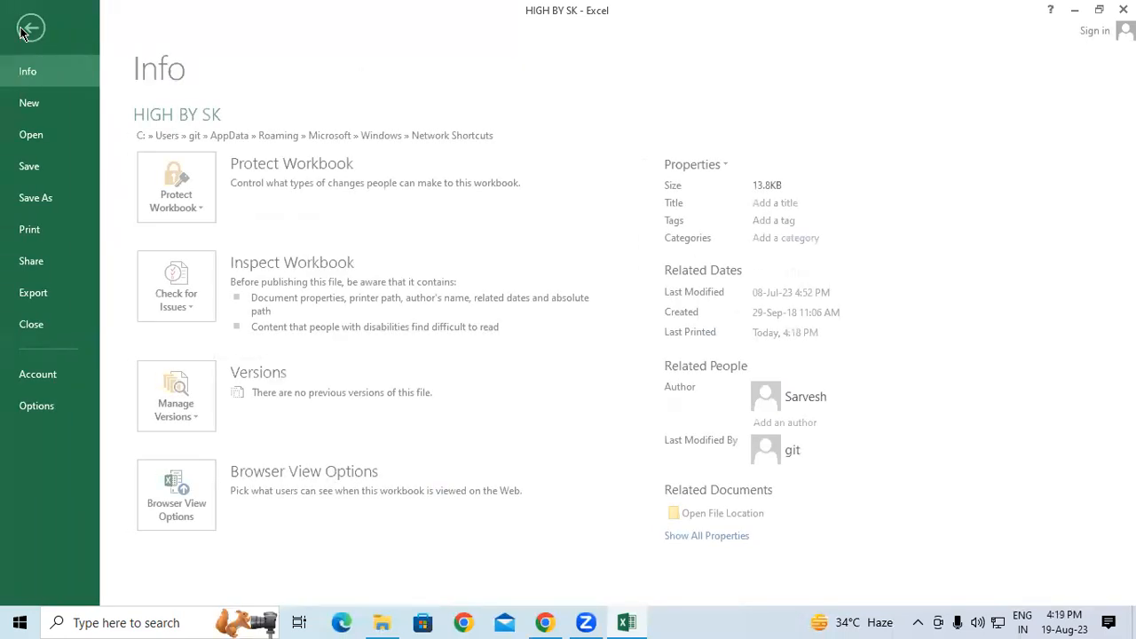
click(46, 234)
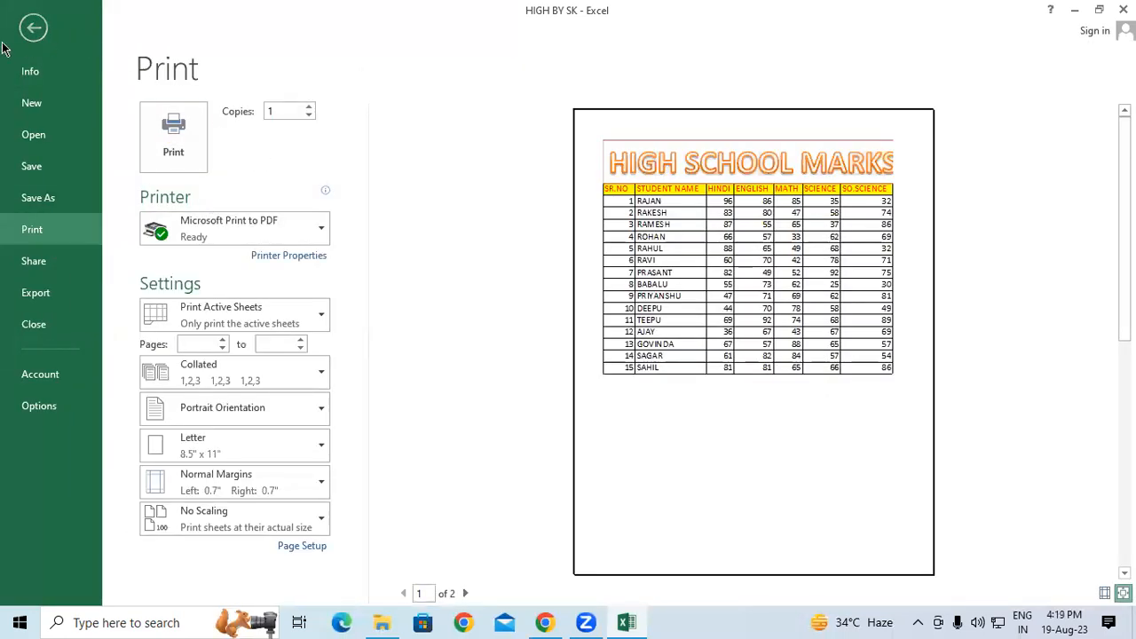
click(33, 29)
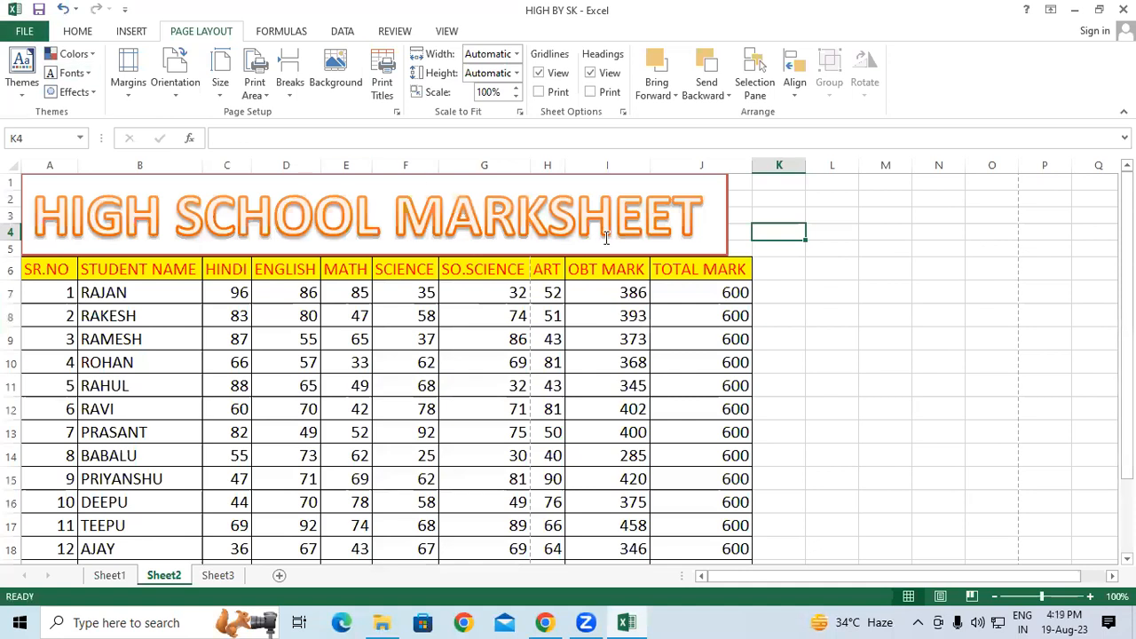
click(13, 35)
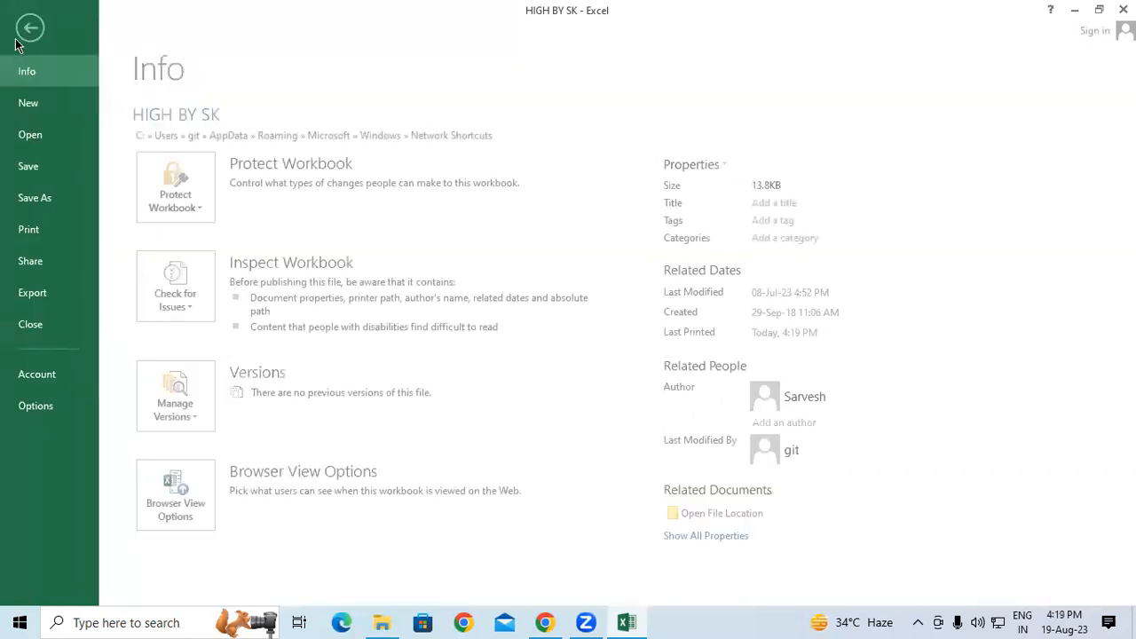
click(54, 230)
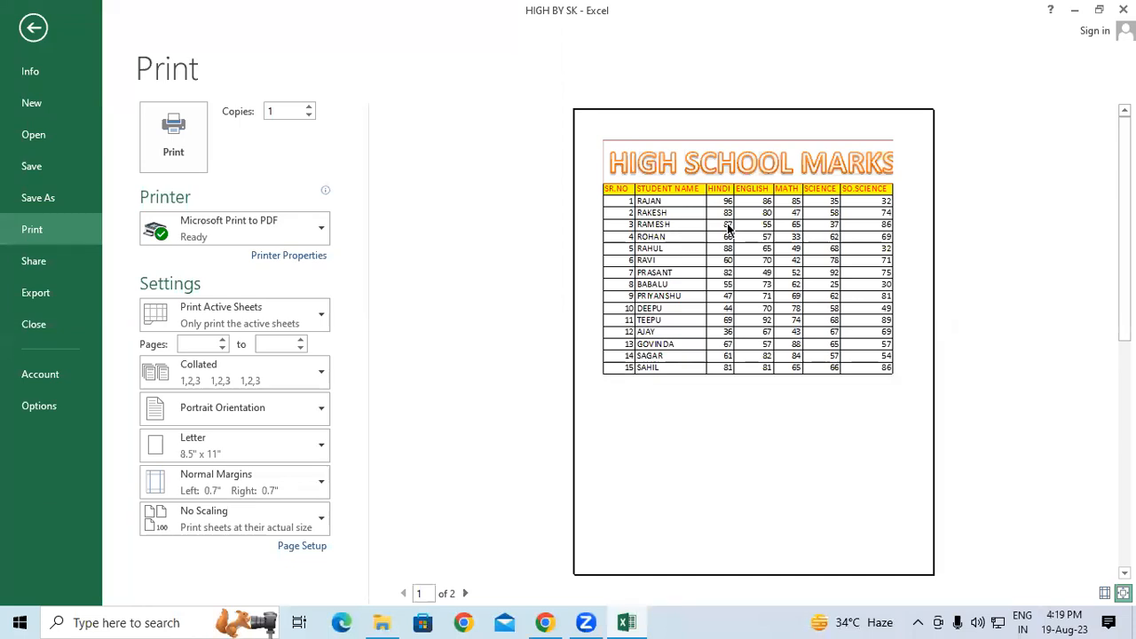
click(33, 29)
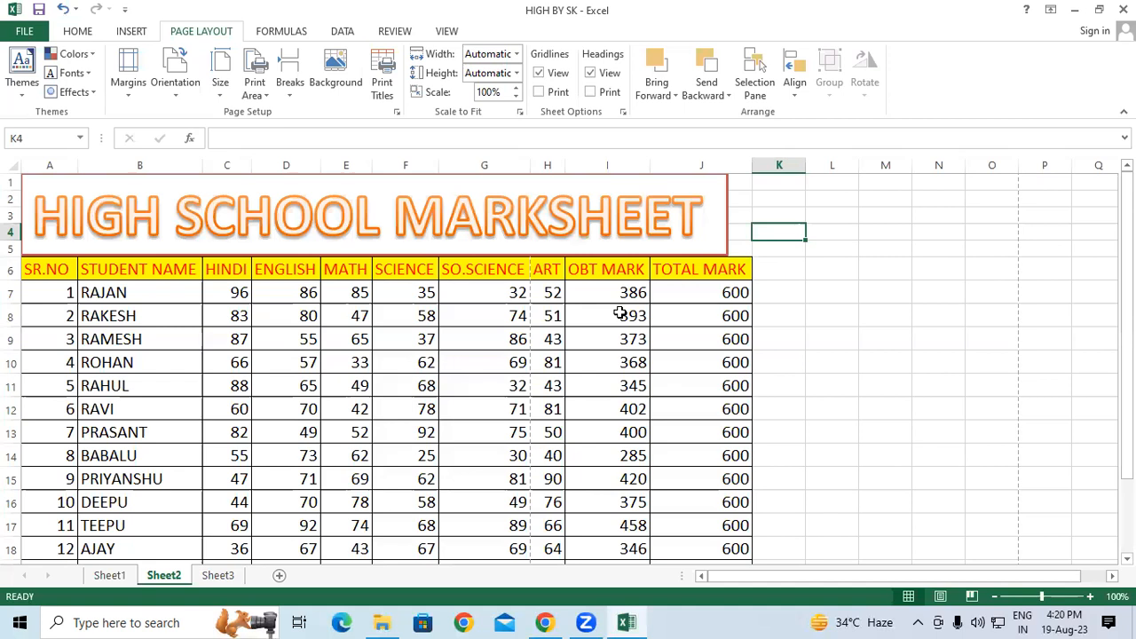
click(559, 237)
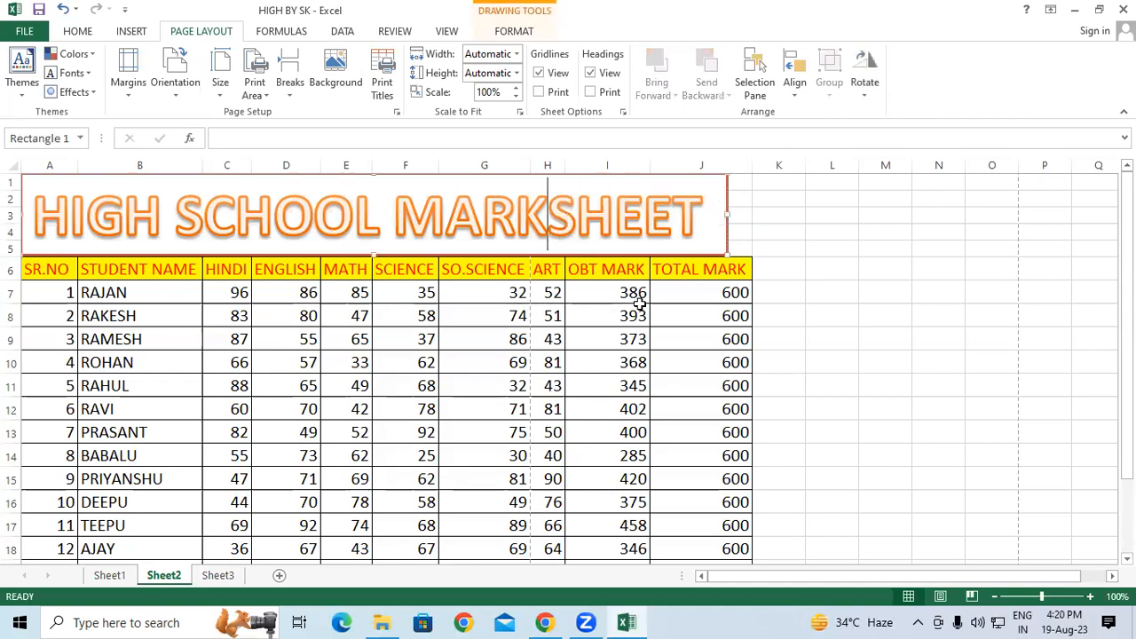
click(640, 308)
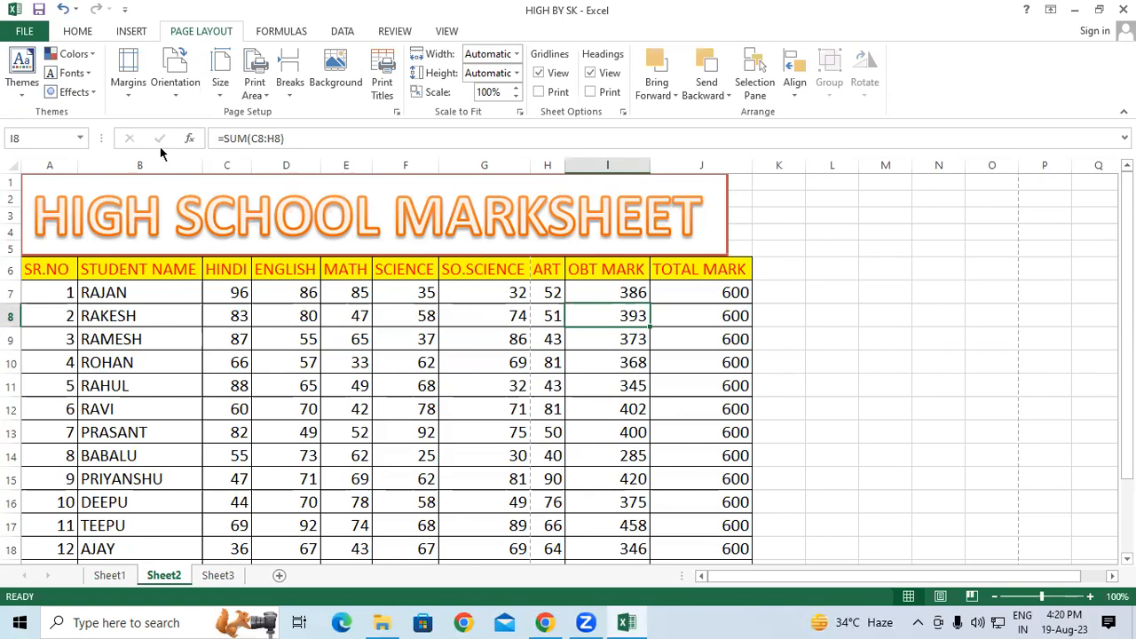
drag(47, 269, 568, 293)
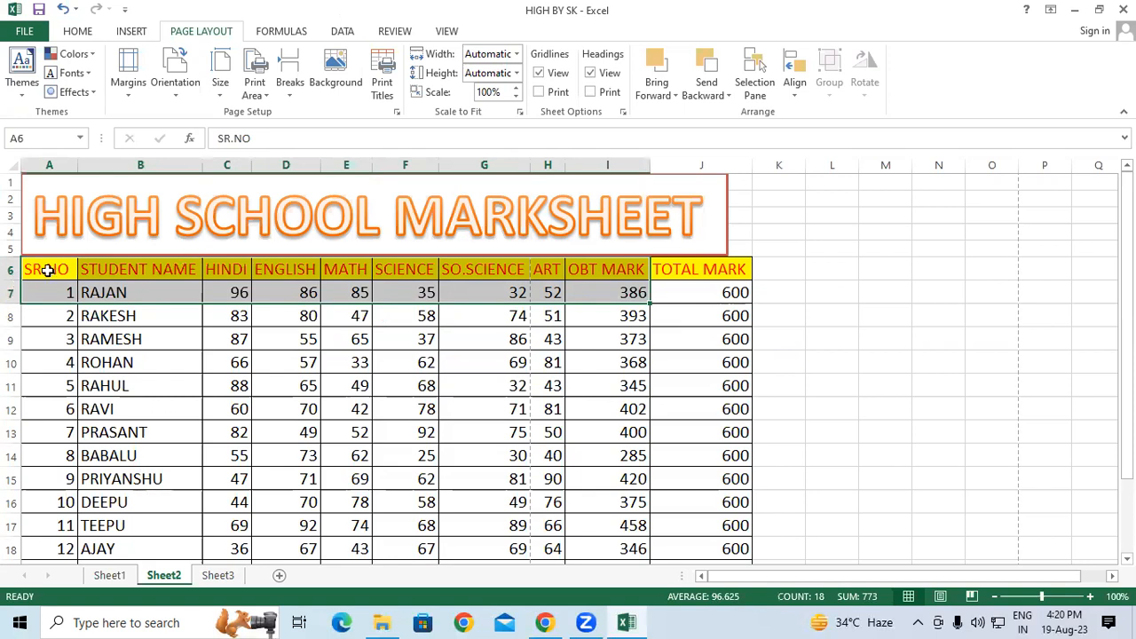
- Reduce the font size of the whole marks table, A6:J21, to 11
drag(47, 270, 732, 546)
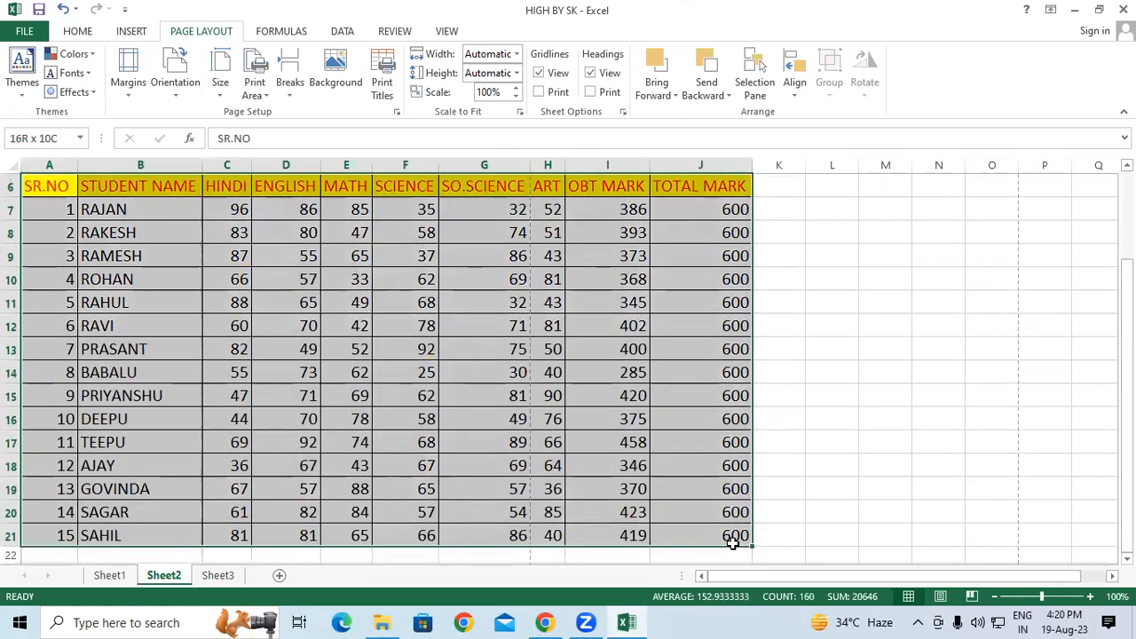
click(72, 32)
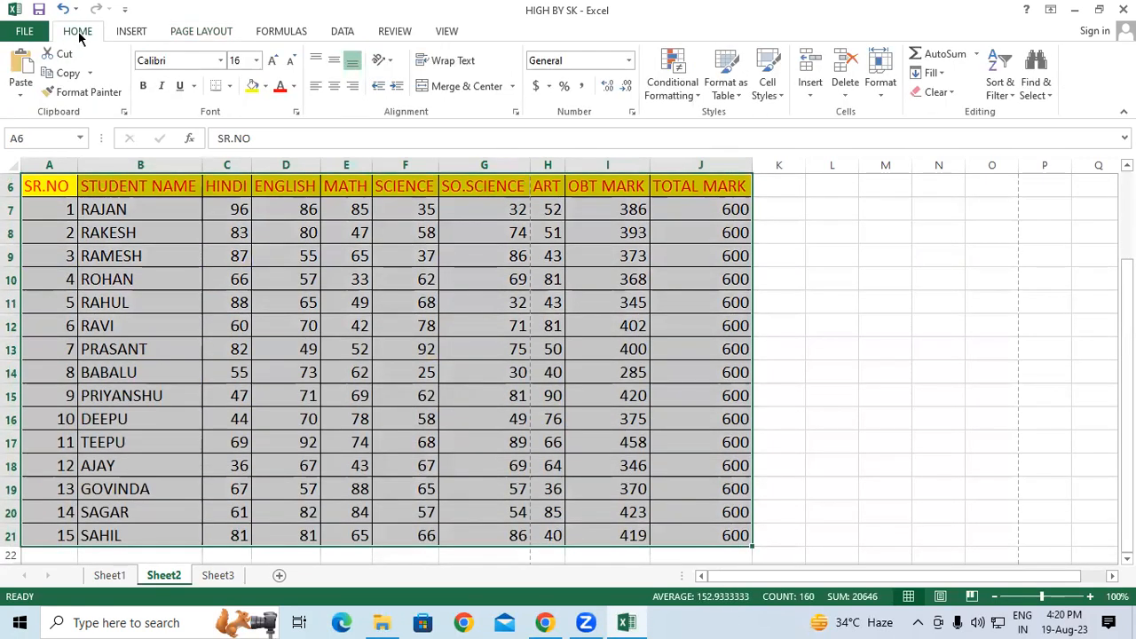
click(291, 62)
click(291, 62)
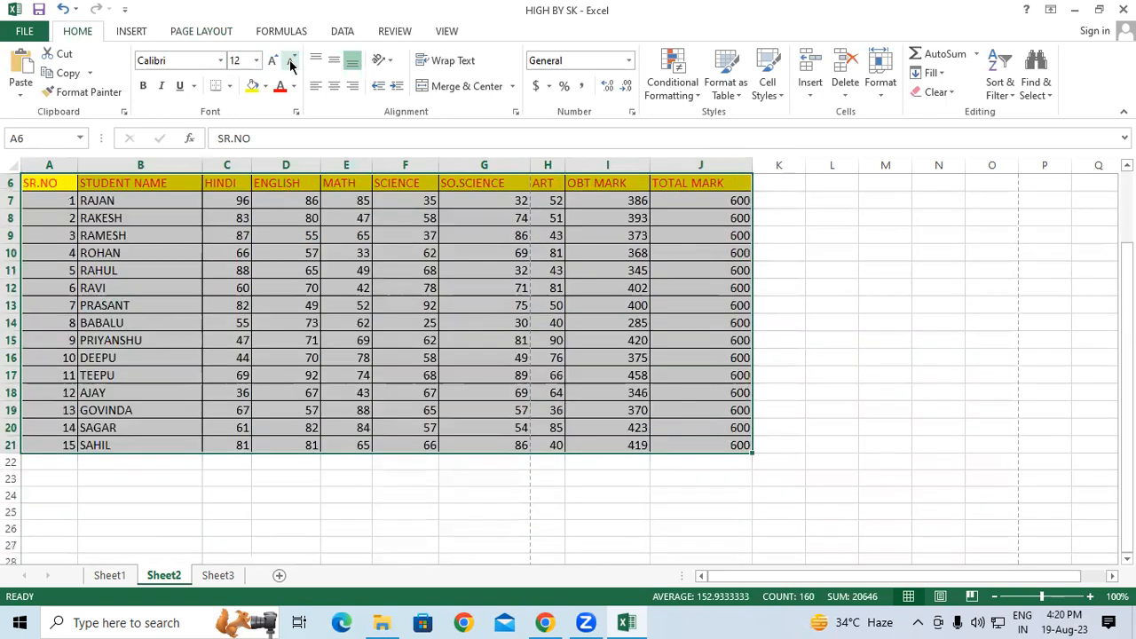
click(291, 61)
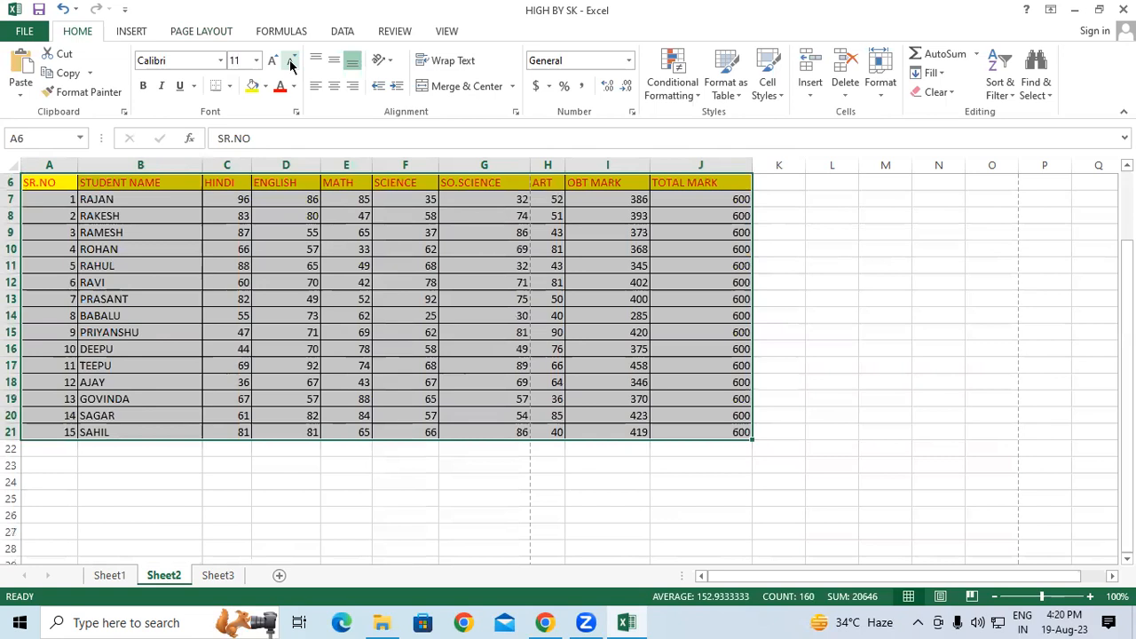
- AutoFit the widths of columns A through J to their contents
scroll(406, 257, up, 2)
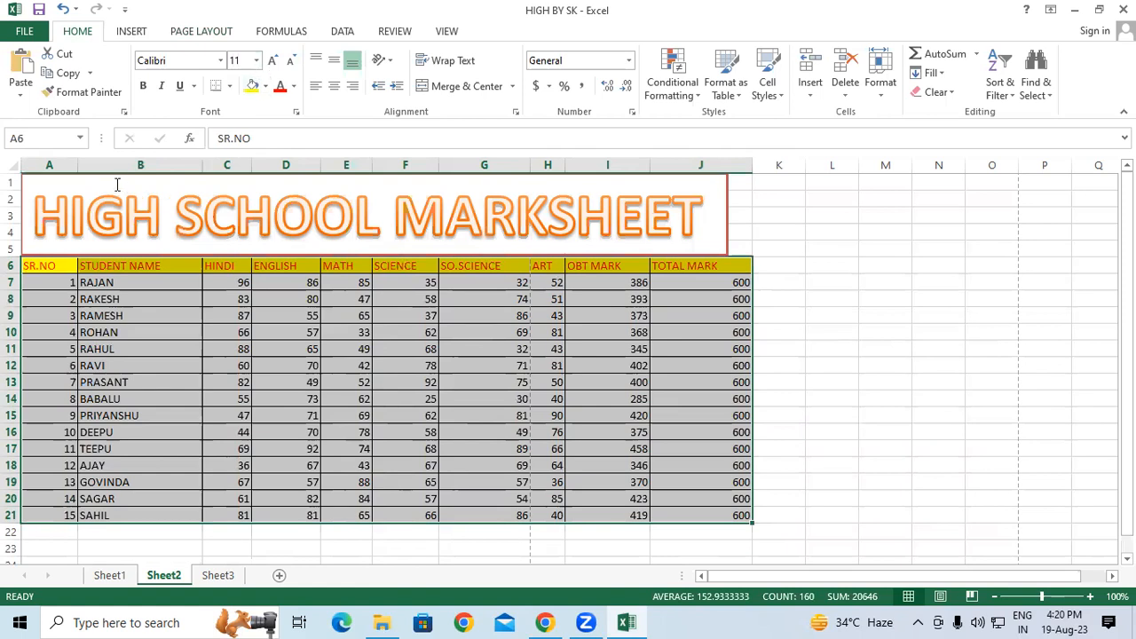
drag(49, 164, 741, 169)
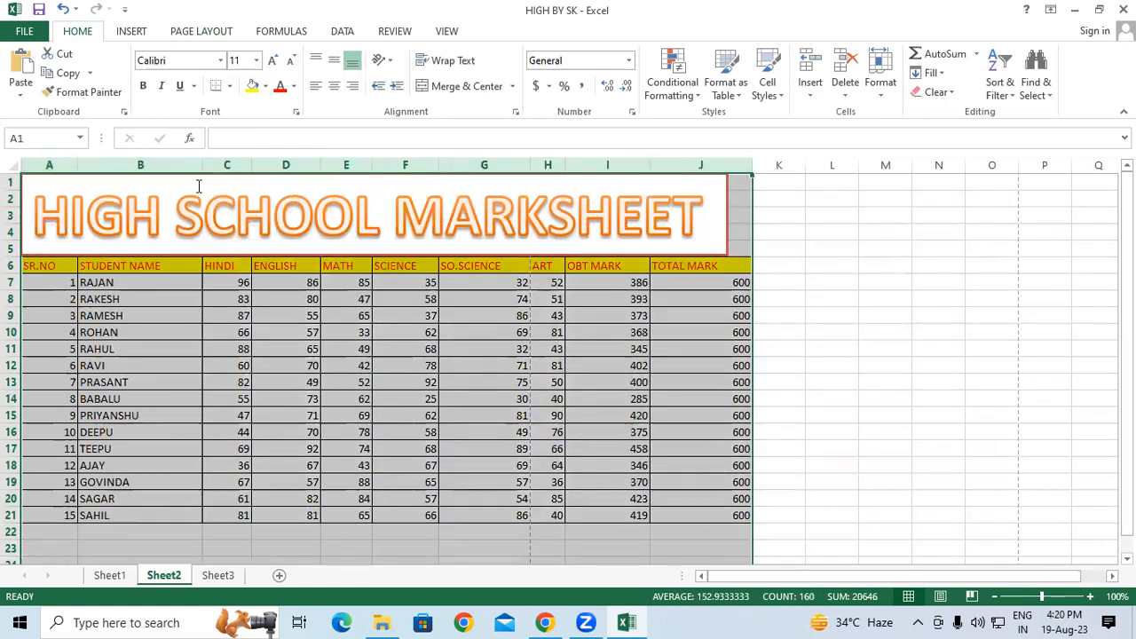
double_click(251, 164)
click(402, 502)
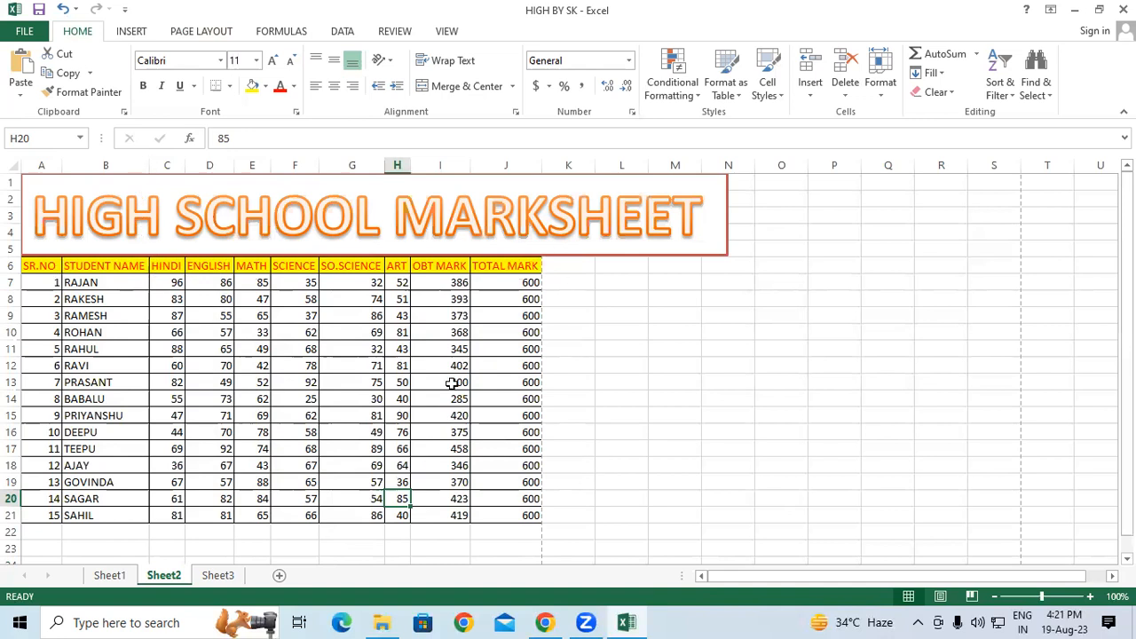
- Check the narrowed table in the print preview, zooming in on the page, and return to the sheet
click(21, 32)
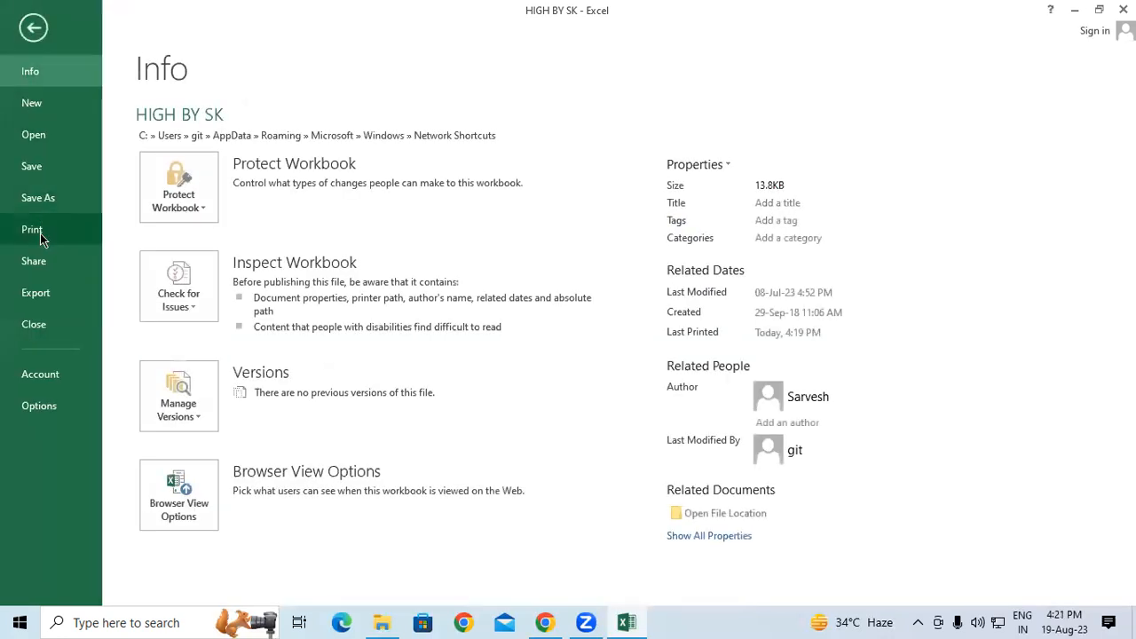
click(40, 236)
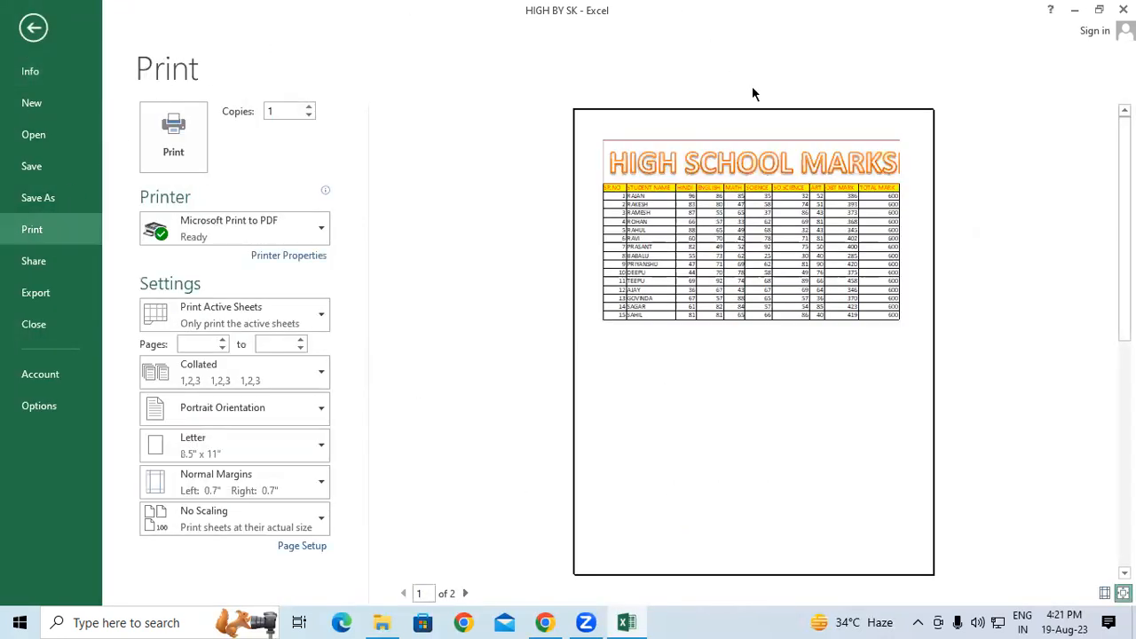
click(865, 233)
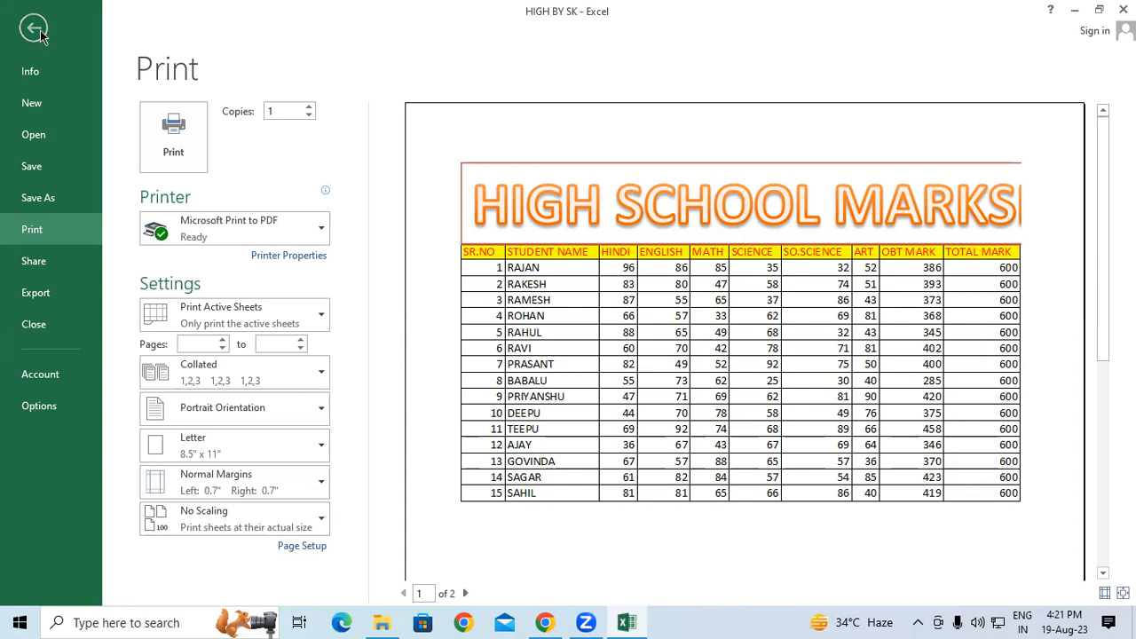
key(Escape)
- Reduce the font size of the HIGH SCHOOL MARKSHEET title text to 32
mouse_move(700, 209)
mouse_down()
mouse_move(461, 219)
mouse_move(88, 209)
mouse_up()
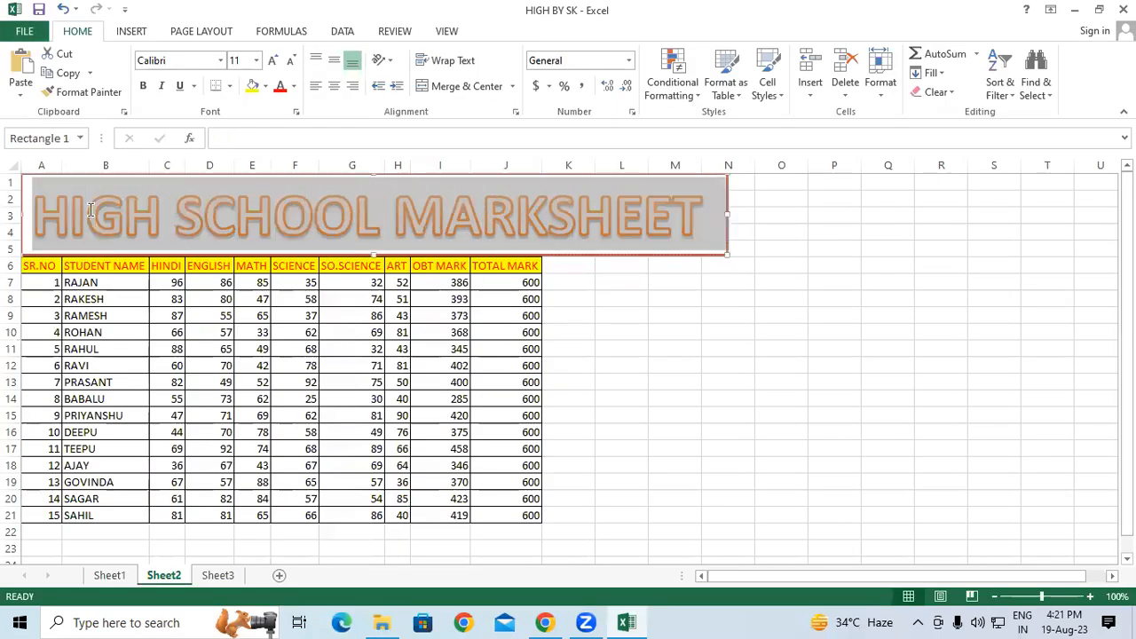
click(292, 61)
click(292, 60)
click(292, 60)
click(292, 61)
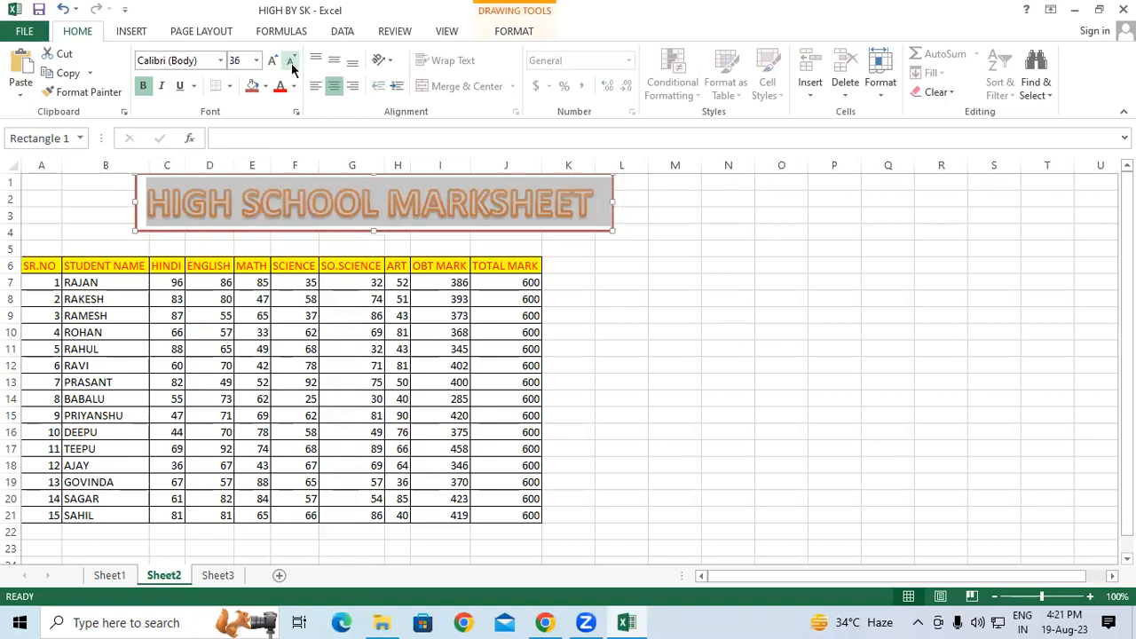
click(292, 60)
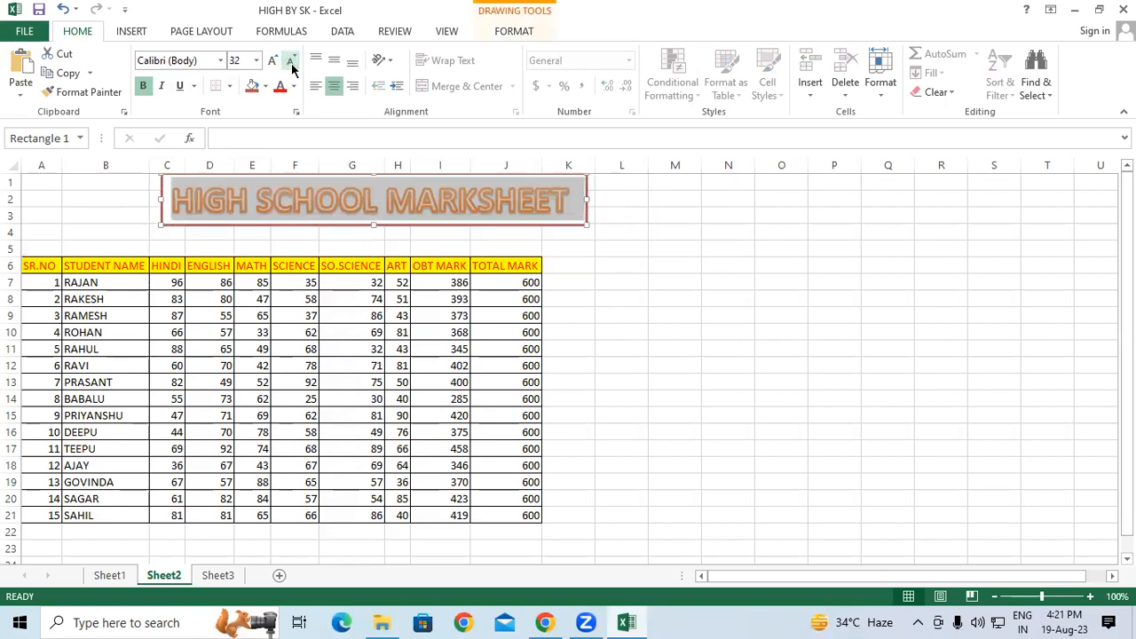
- Move the title box down so it sits just above the table header, within columns A to J
click(324, 225)
drag(324, 225, 229, 248)
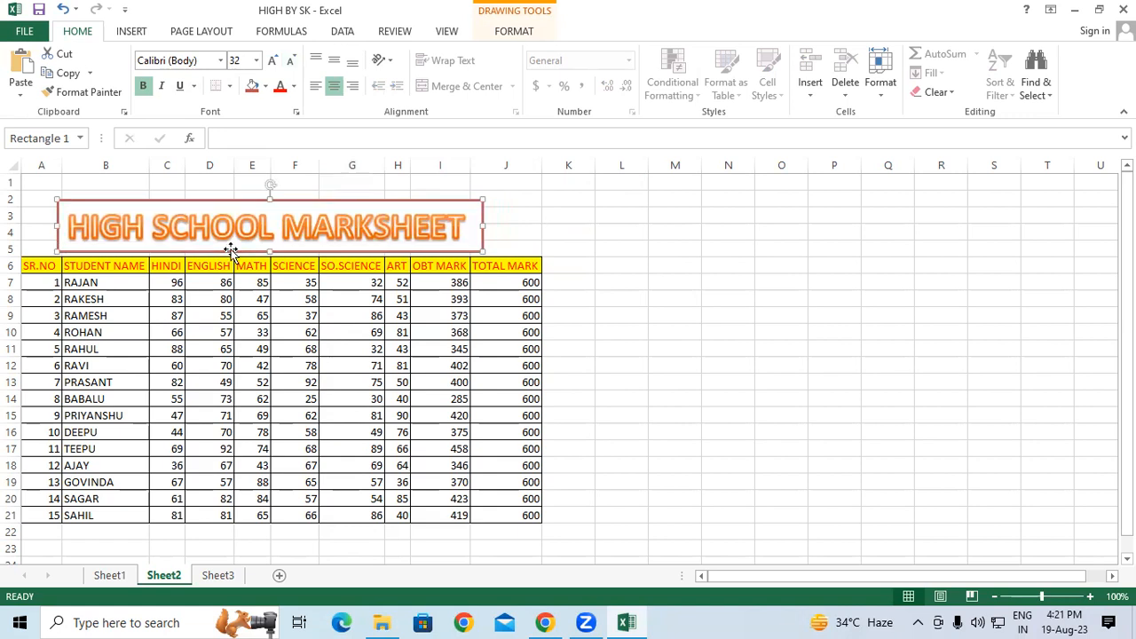
click(566, 213)
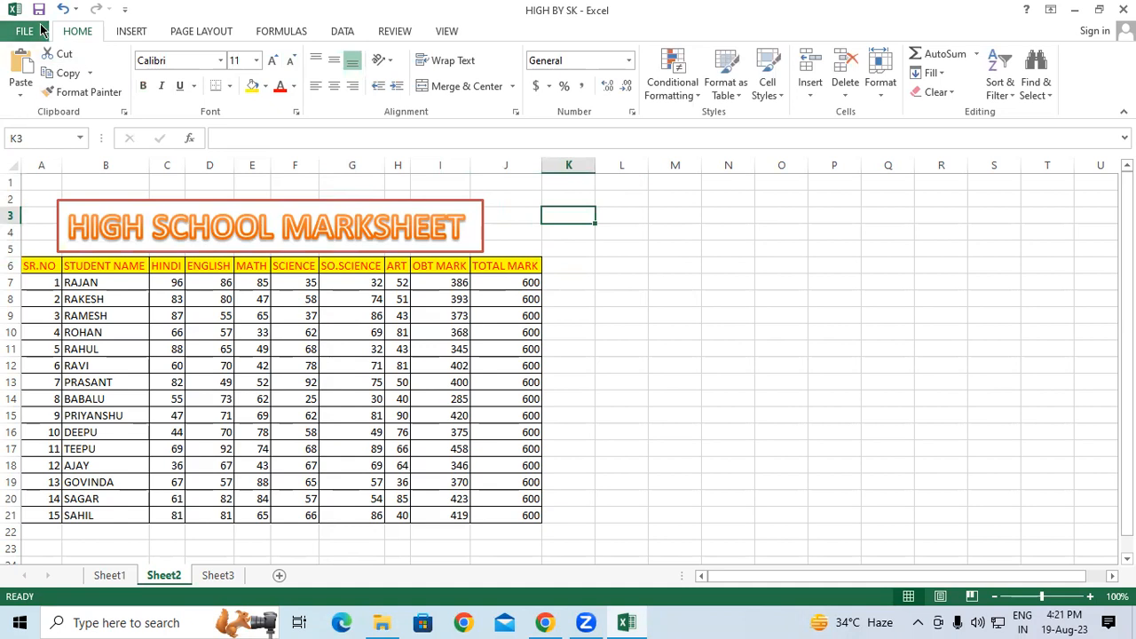
- Check the repositioned title and the table in the print preview and return to the sheet
click(31, 31)
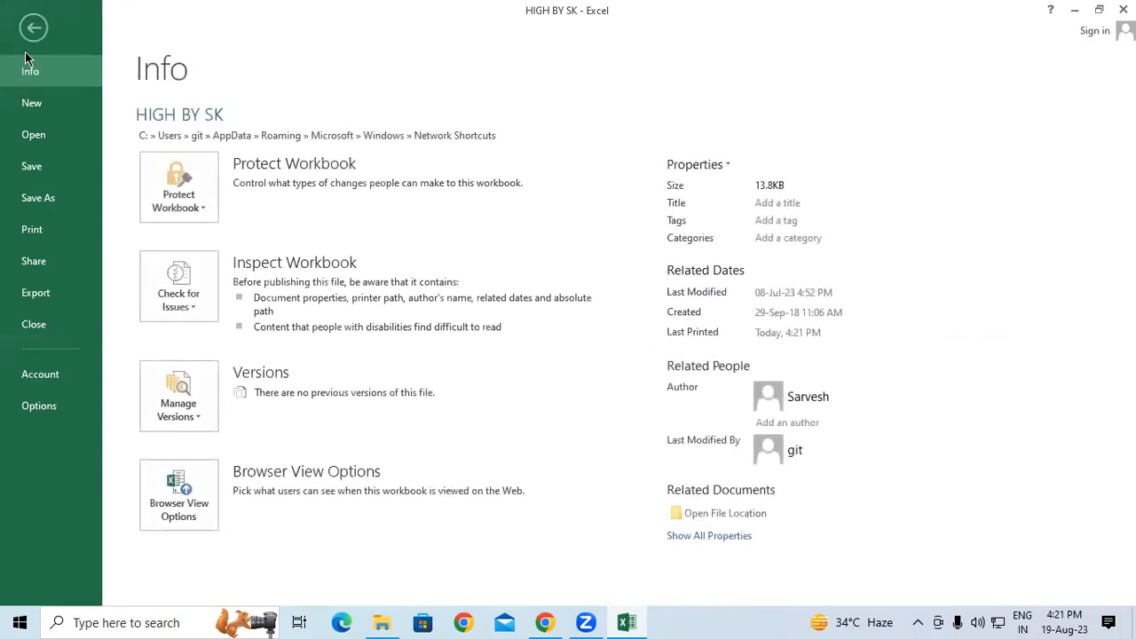
click(67, 238)
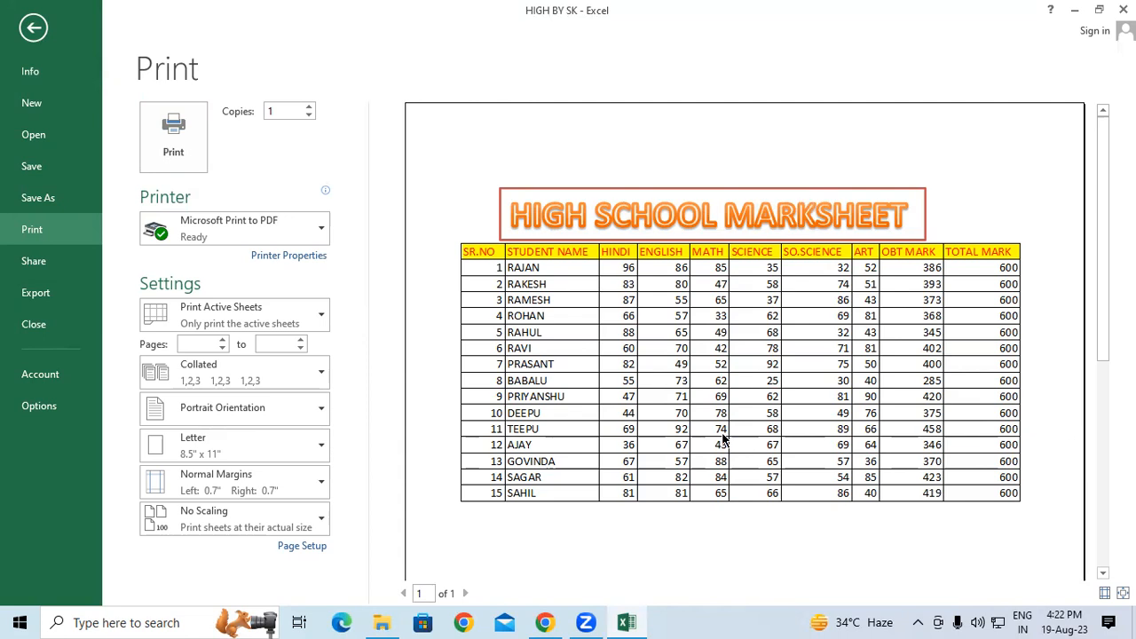
click(29, 34)
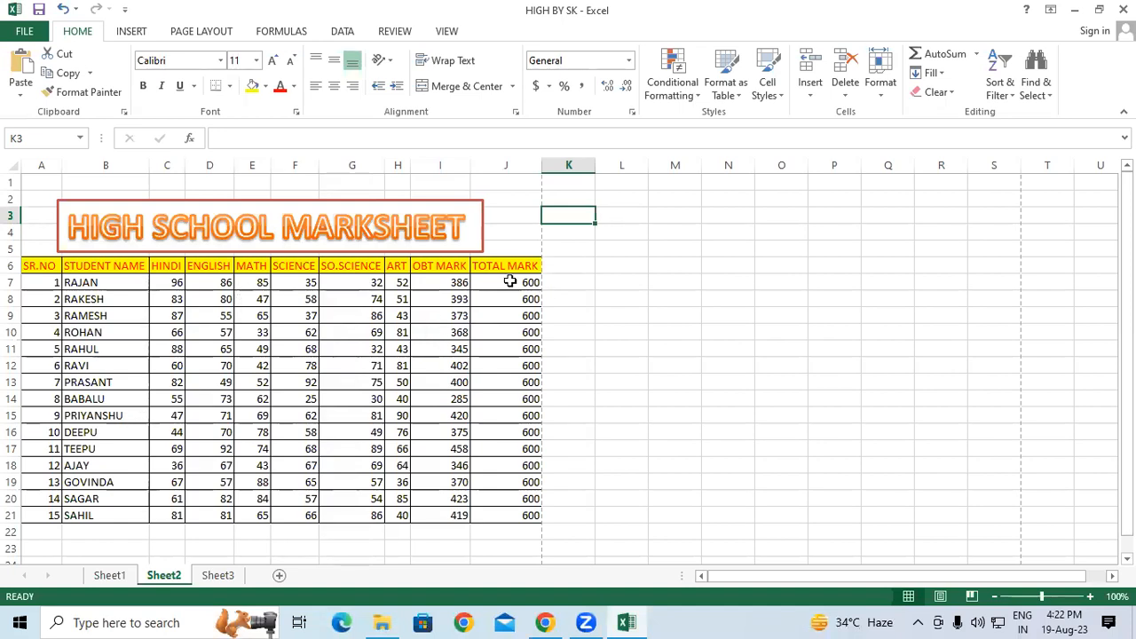
- Fill the ART, OBT MARK and TOTAL MARK columns (H6:J21) across to column O and widen column O
drag(396, 265, 802, 526)
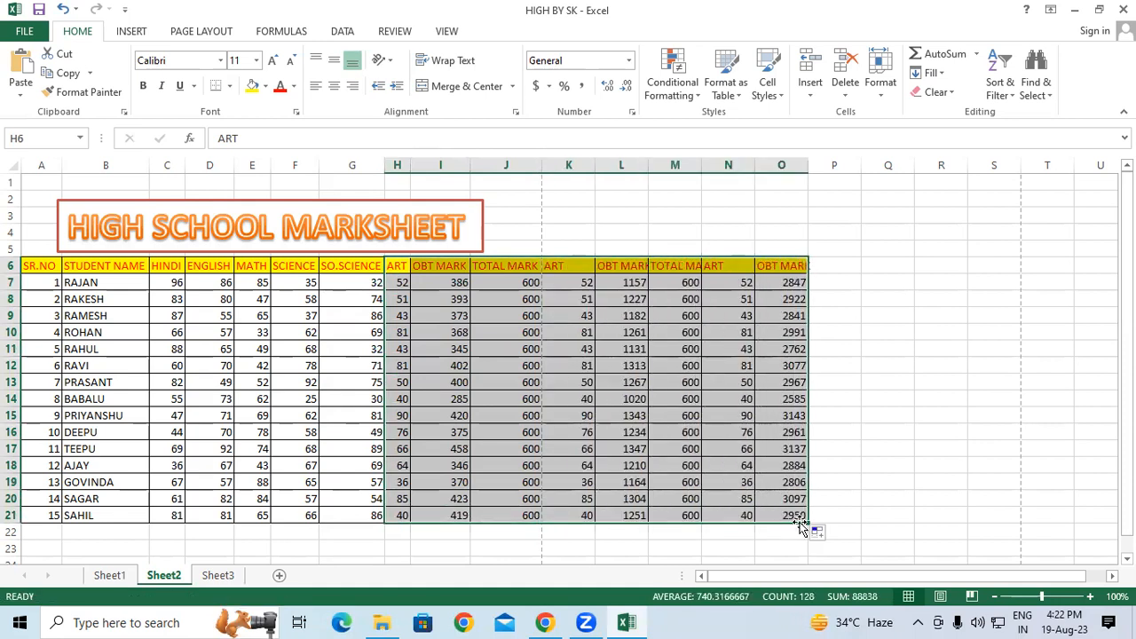
drag(808, 165, 840, 172)
- Replace the header in cell O6 with SK
click(787, 267)
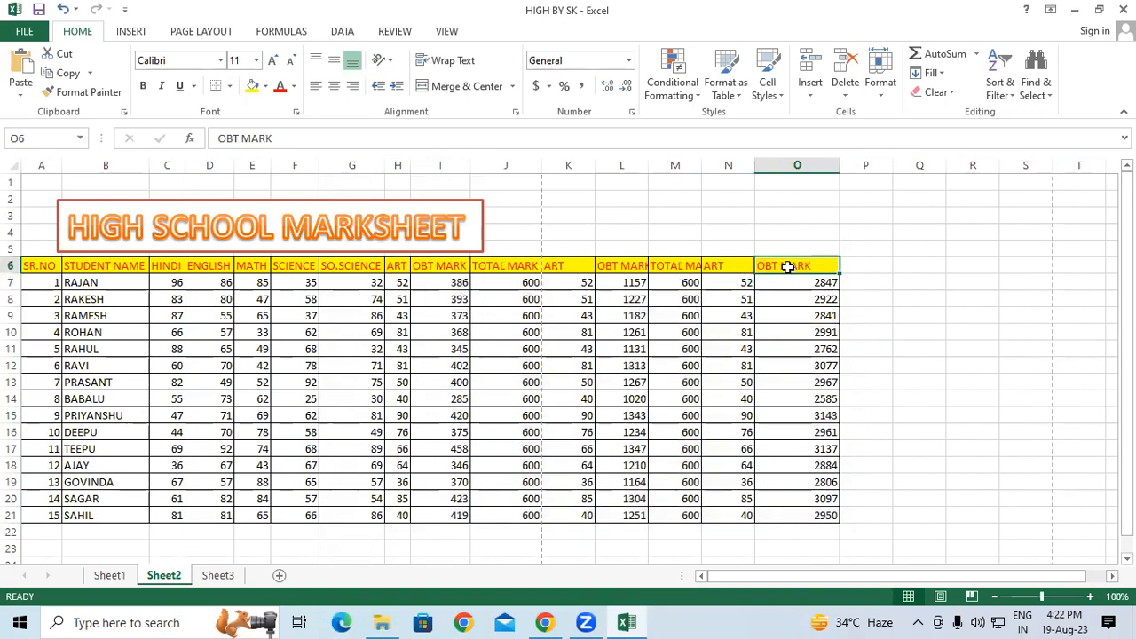
text(S)
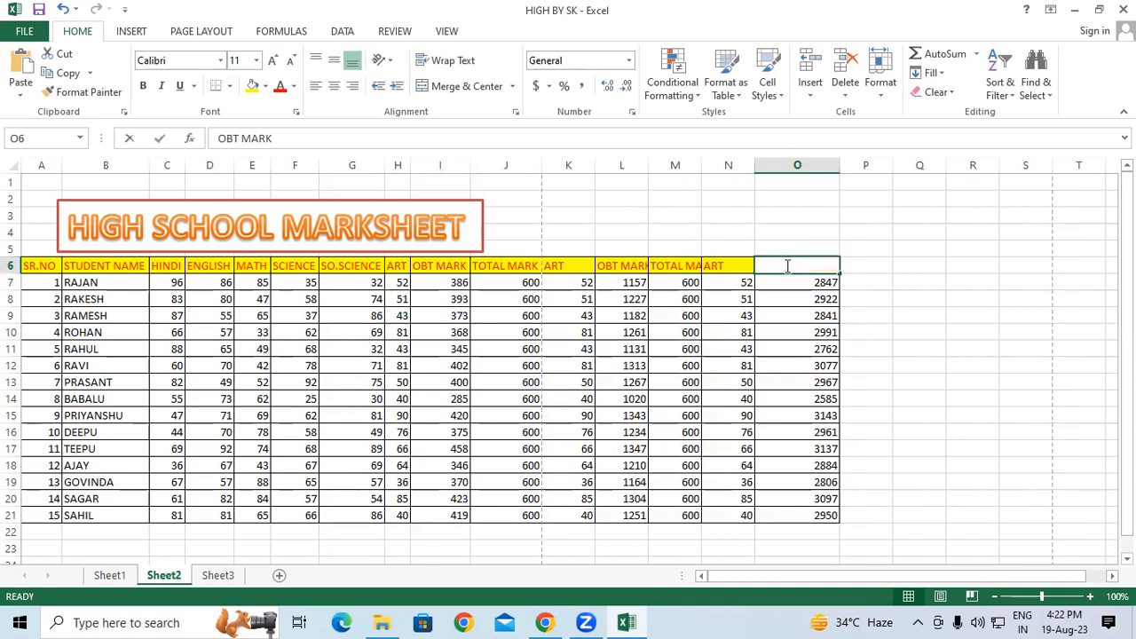
text(K)
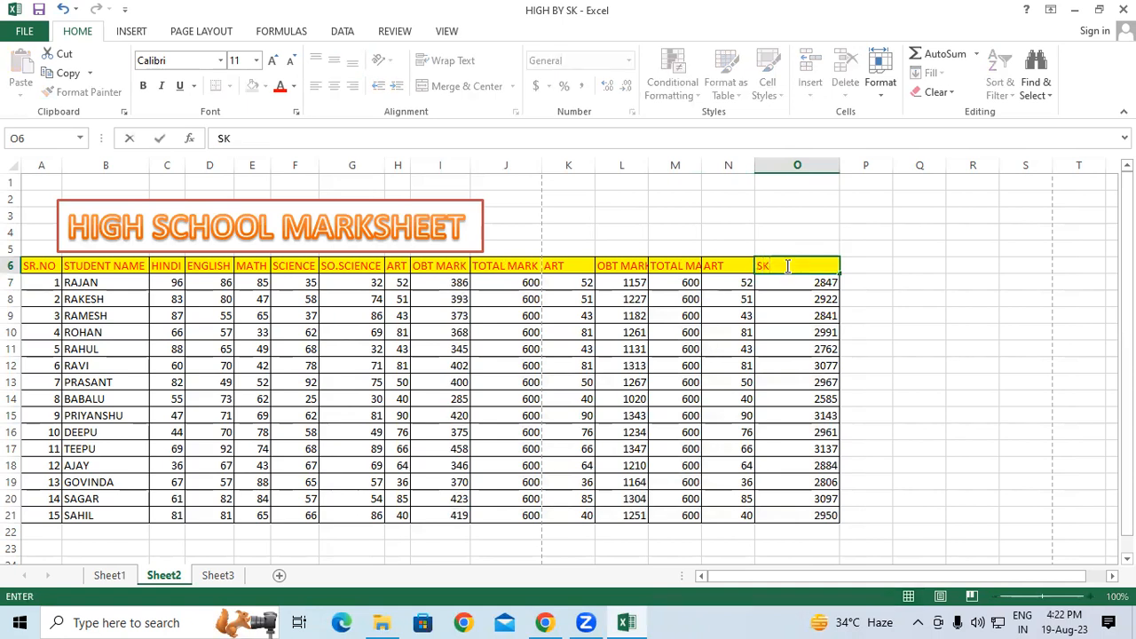
click(927, 263)
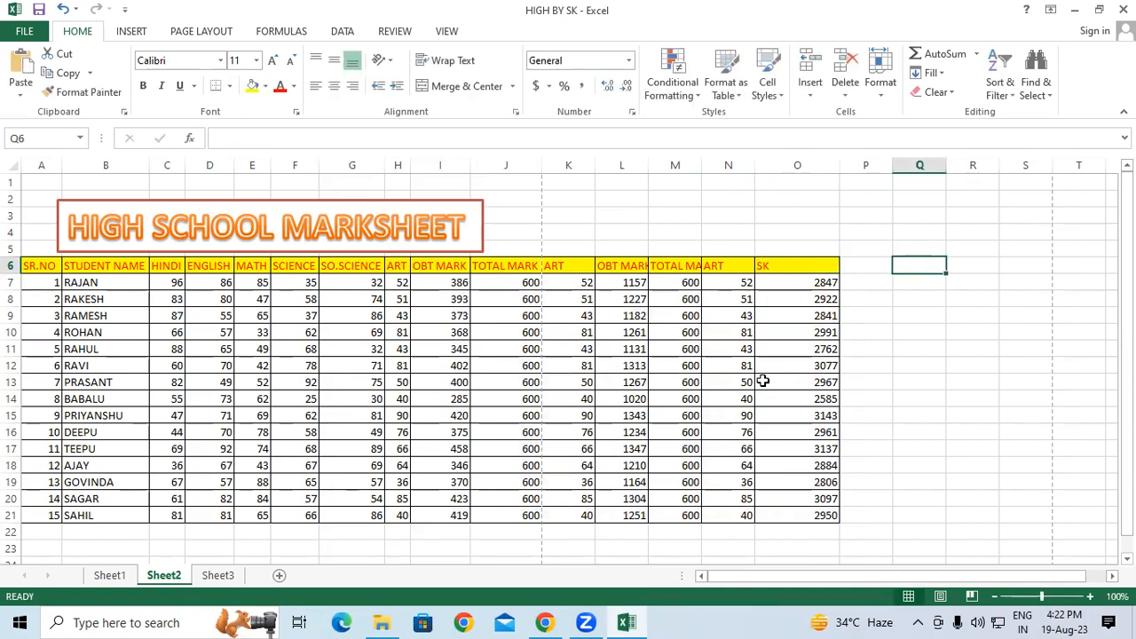
- Check in the print preview how the extended table is split across pages and return to the sheet
click(24, 31)
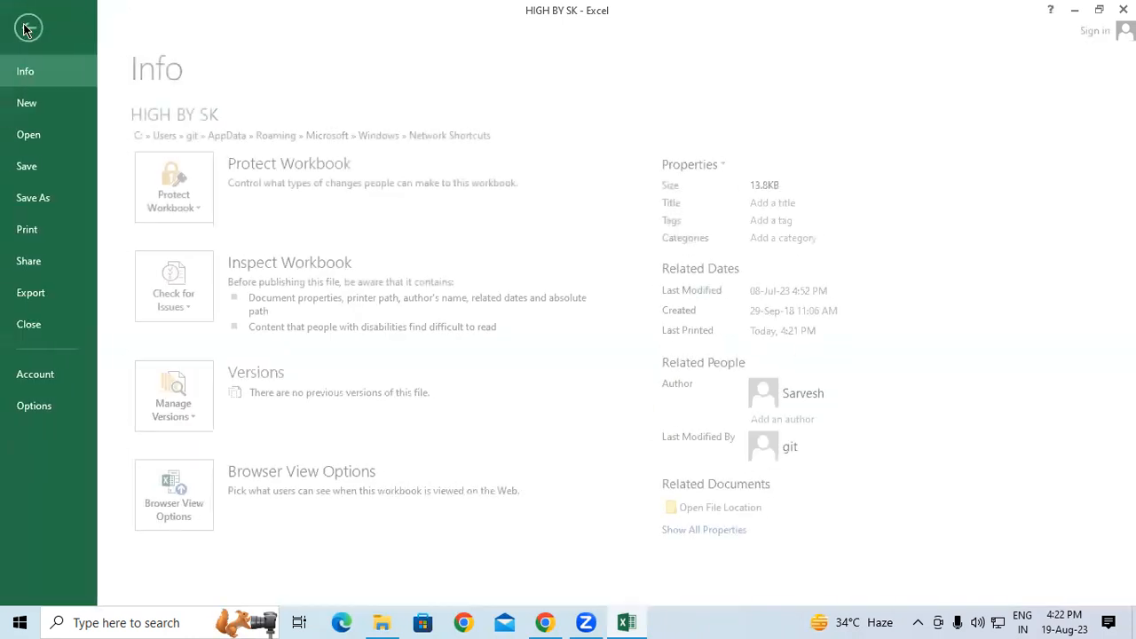
click(33, 232)
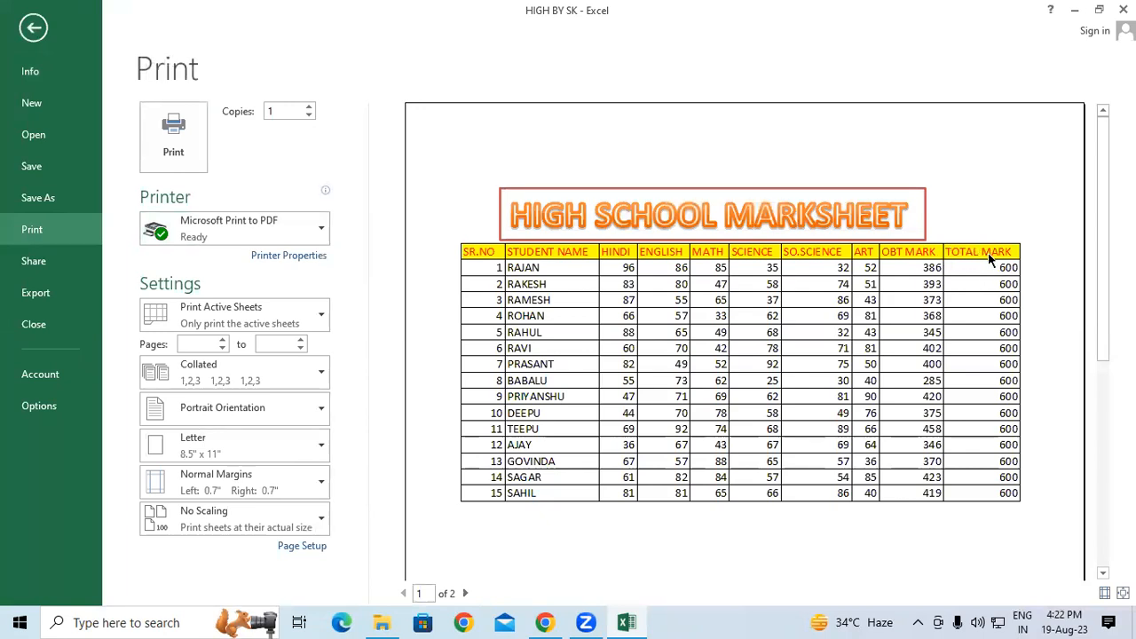
click(40, 33)
- Examine which table columns lie on each side of the page-break line between columns J and K
drag(781, 266, 773, 483)
drag(561, 271, 568, 416)
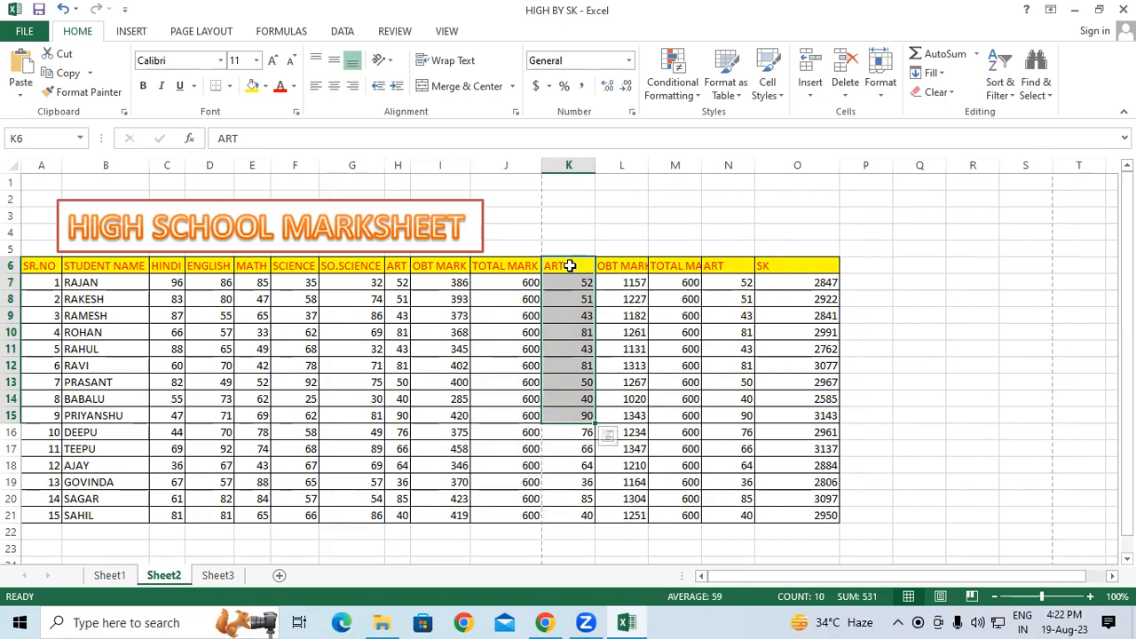
drag(569, 266, 807, 518)
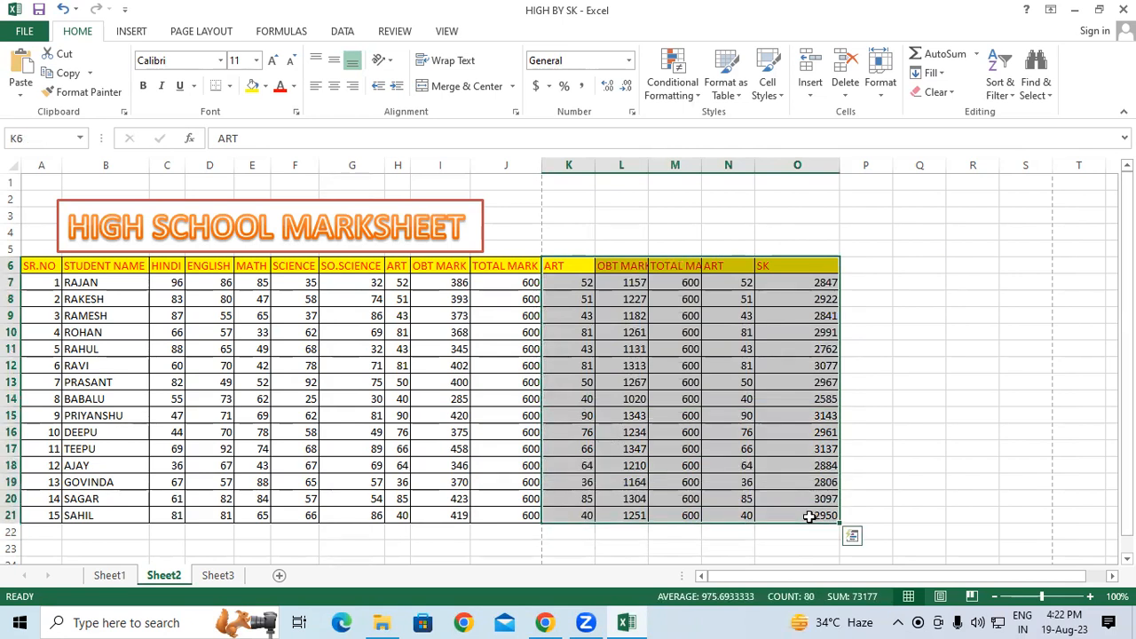
drag(42, 267, 512, 498)
click(584, 316)
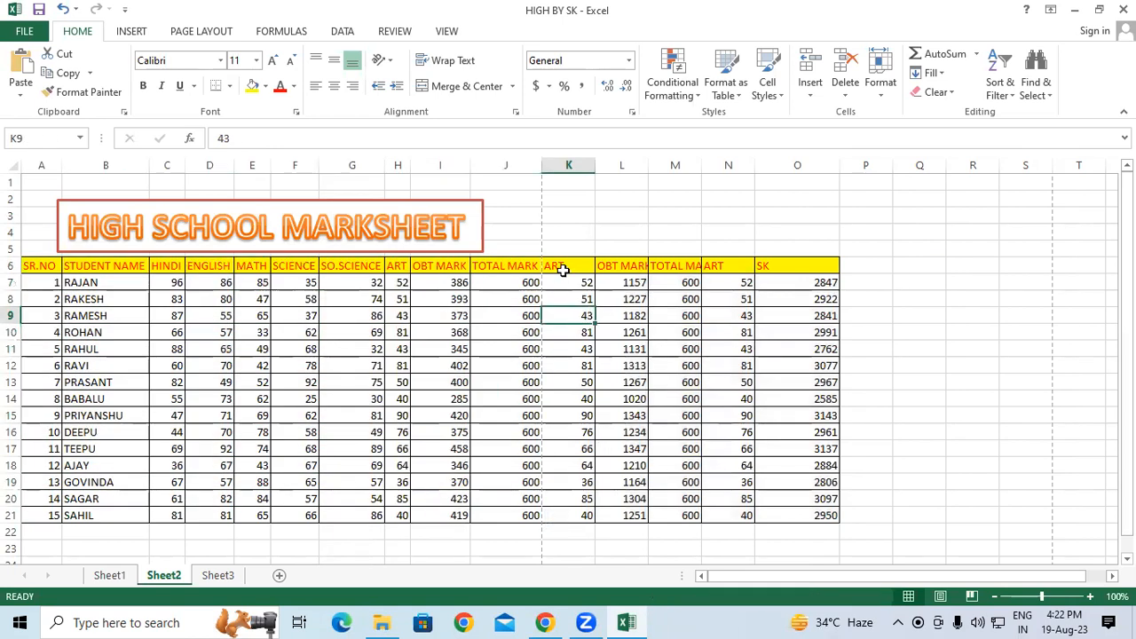
drag(43, 266, 785, 517)
click(852, 265)
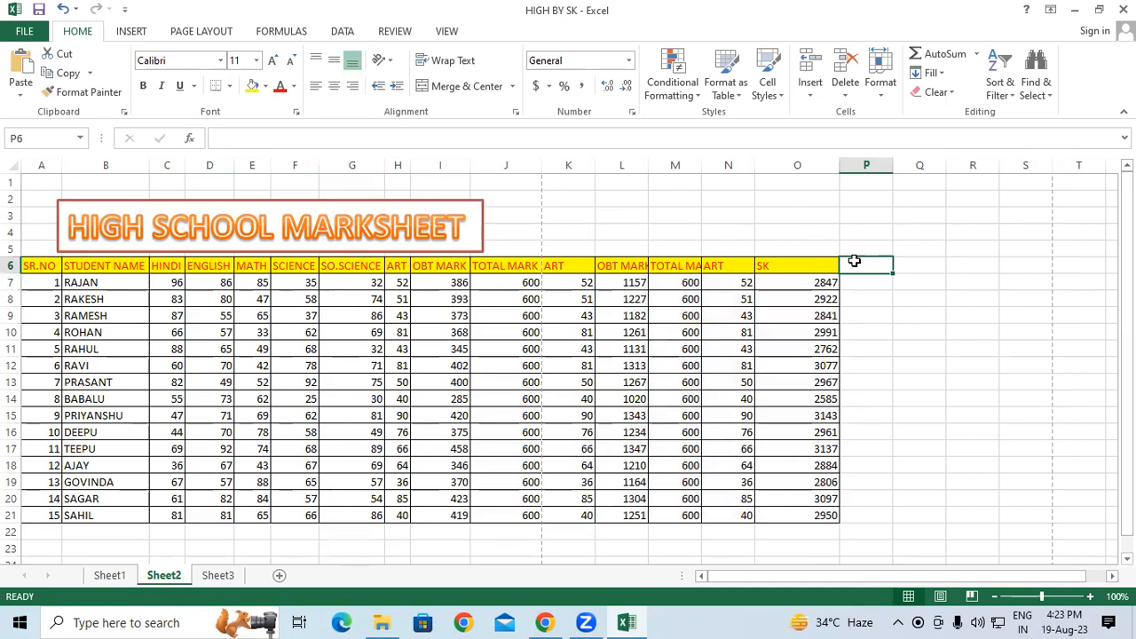
click(507, 266)
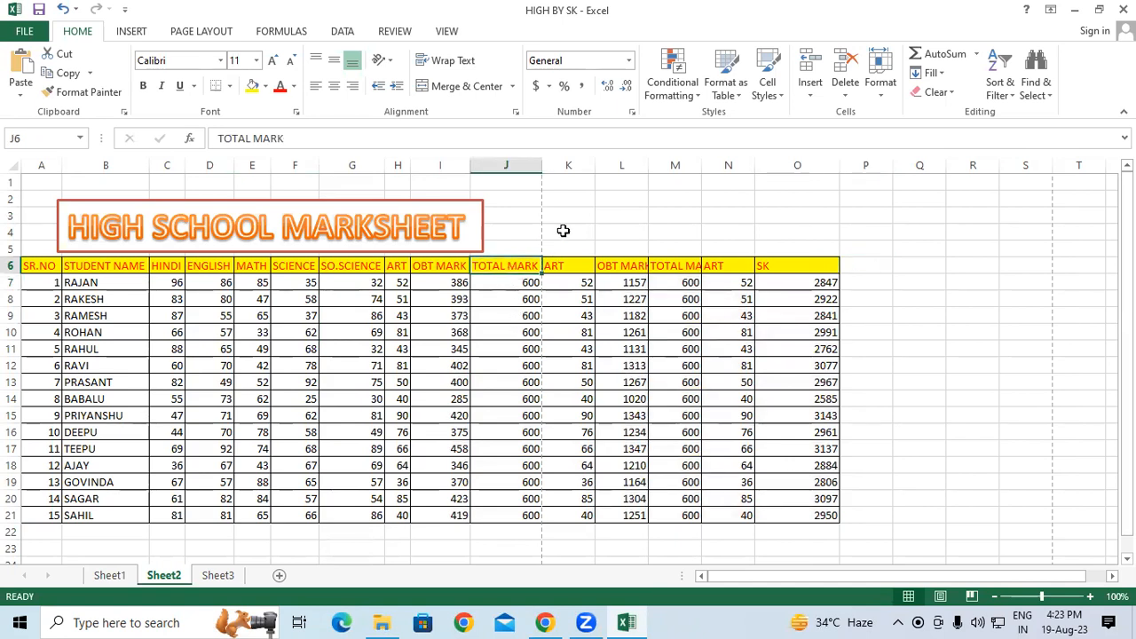
drag(39, 266, 522, 506)
click(608, 404)
drag(565, 265, 823, 497)
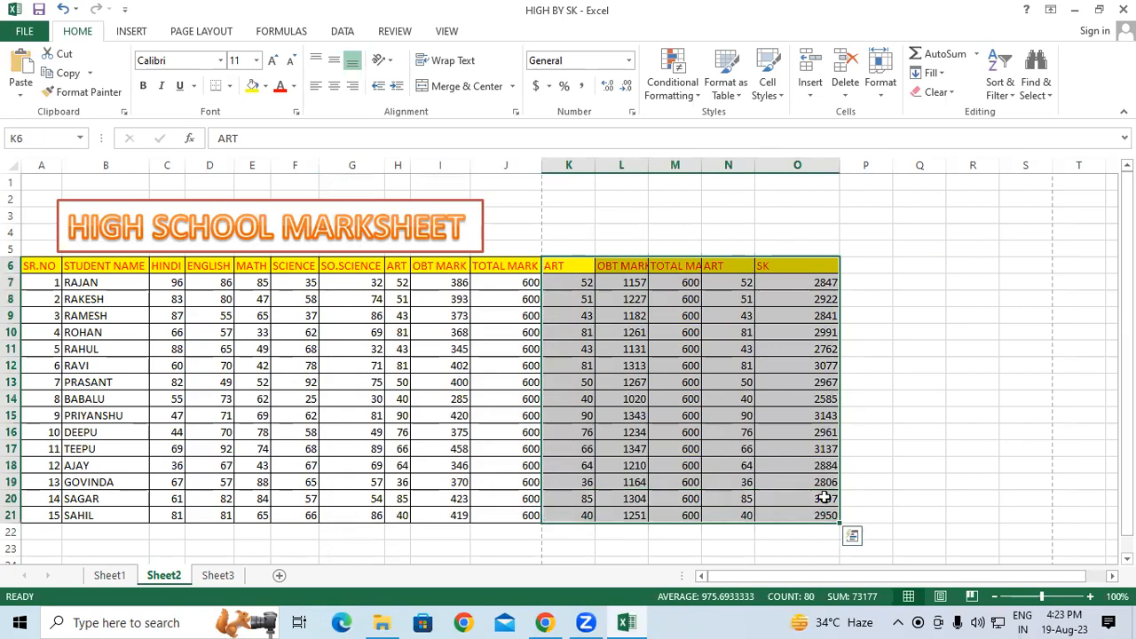
click(854, 244)
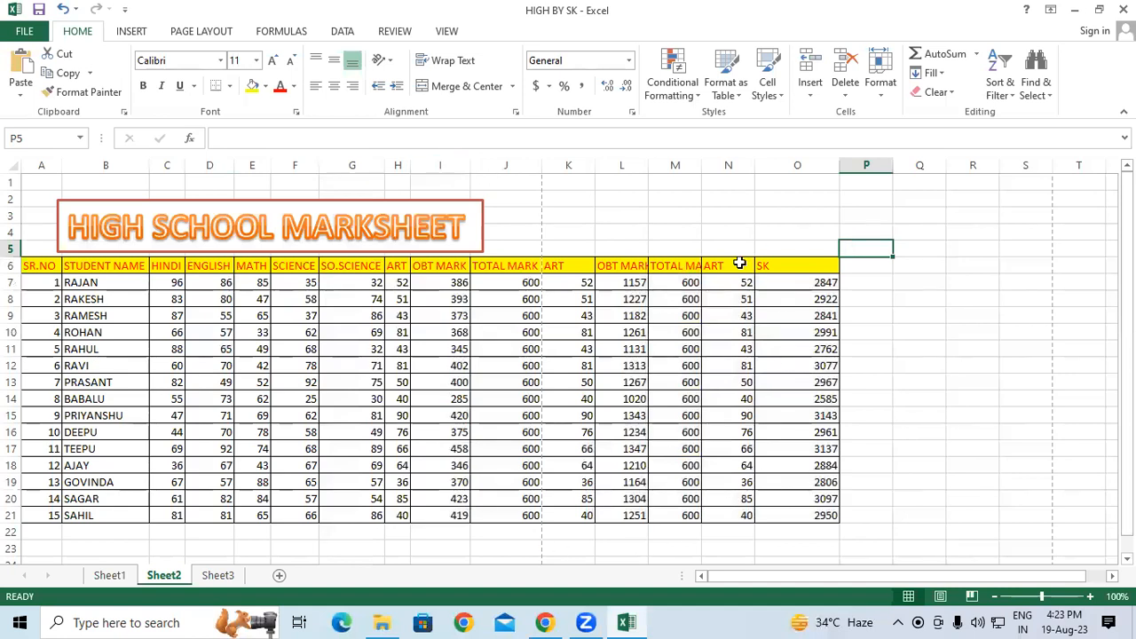
- Set the sheet's print scaling to a width of 1 page
click(207, 31)
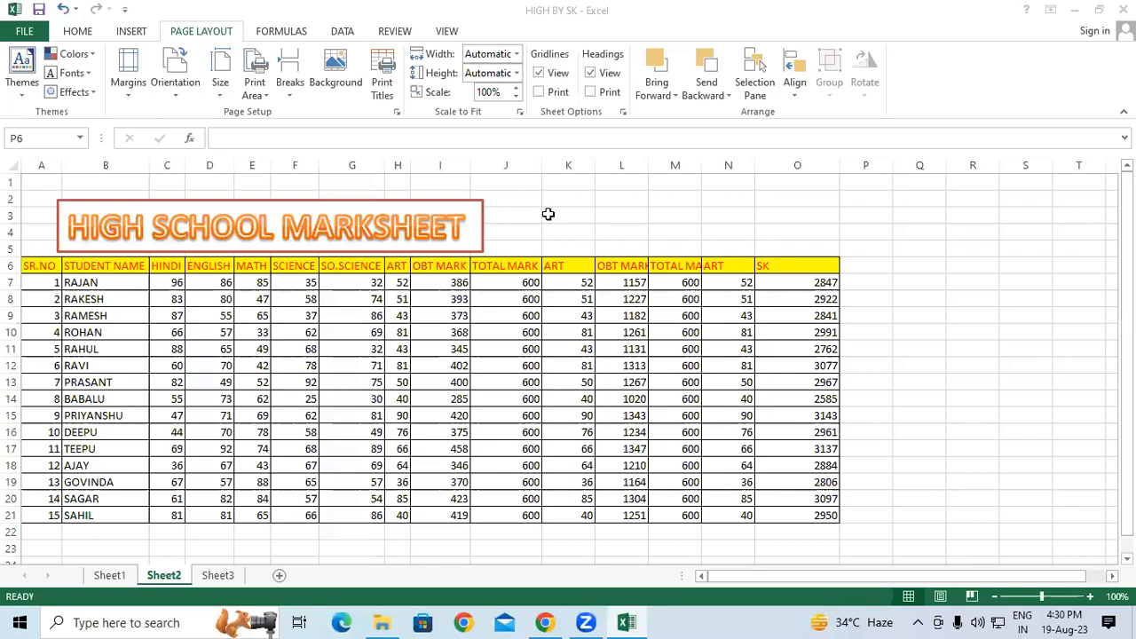
click(632, 230)
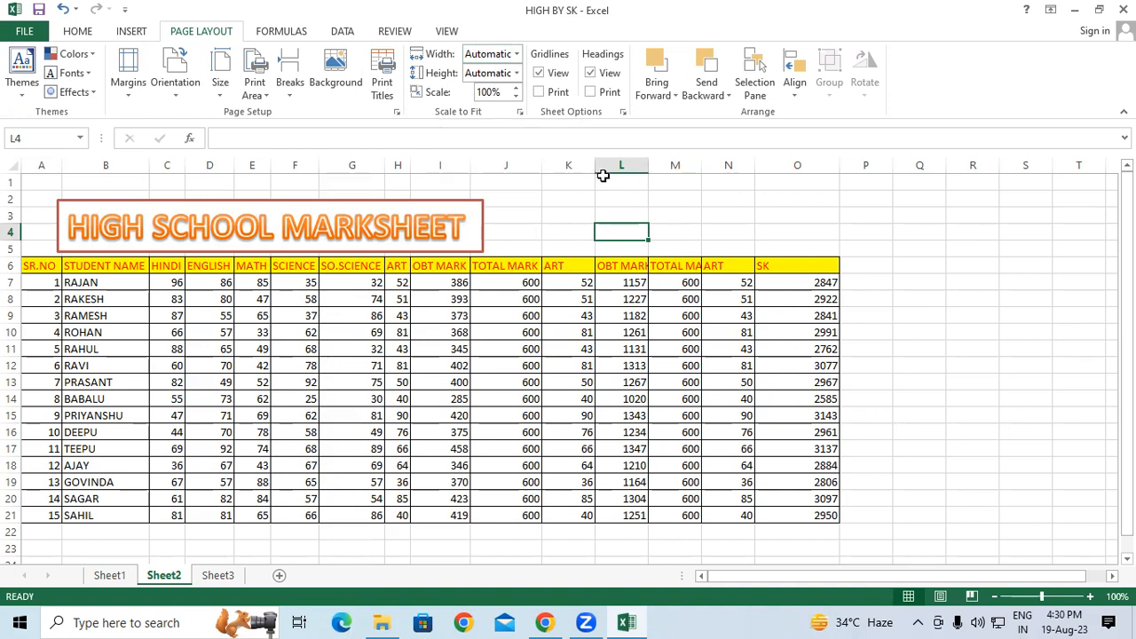
click(517, 54)
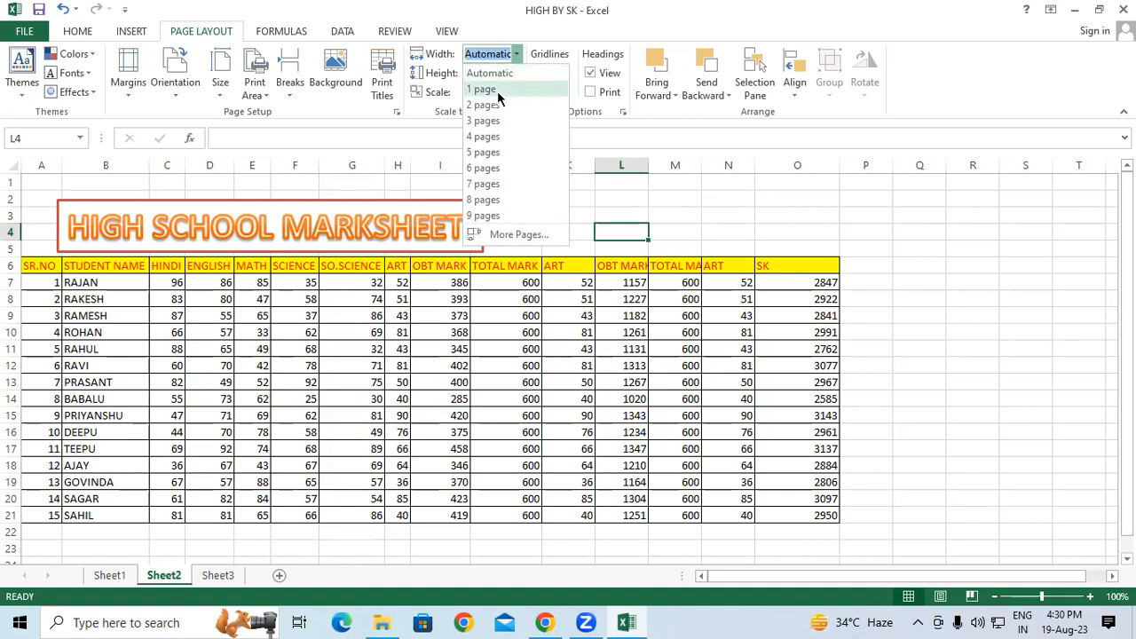
click(497, 91)
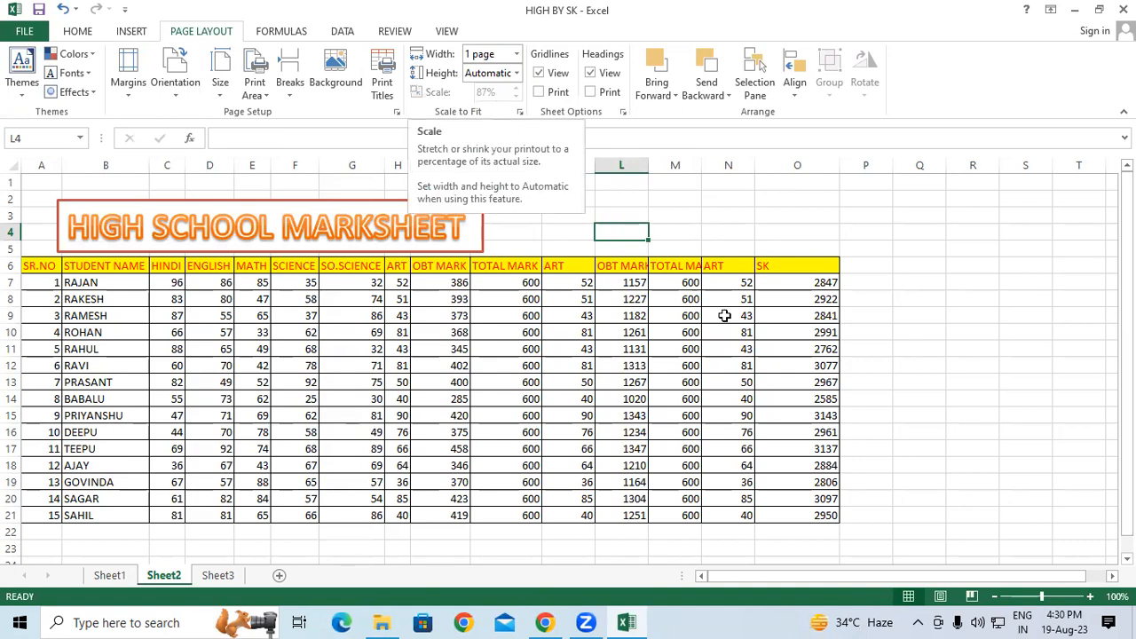
click(870, 266)
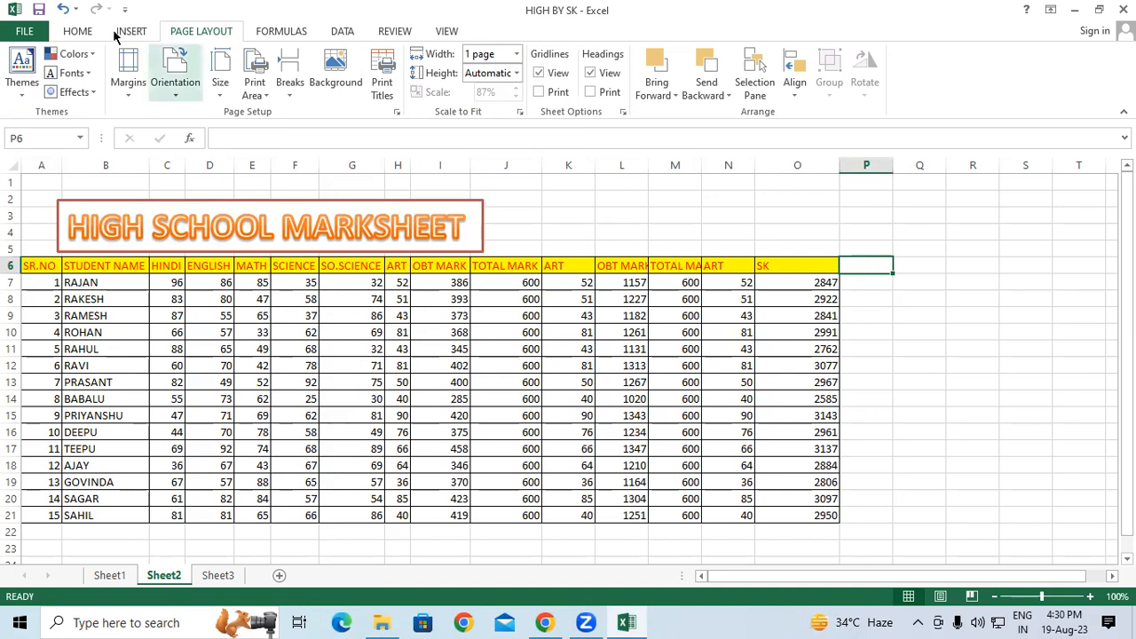
- Inspect the scaled table in the print preview across to the SK column and return to the sheet
click(28, 36)
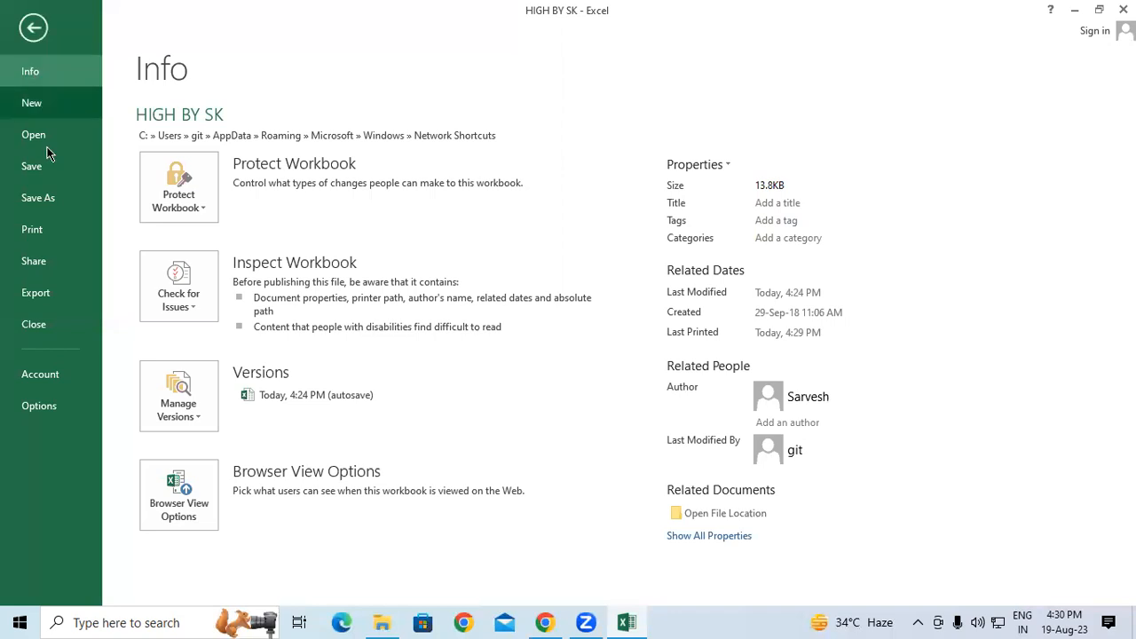
click(65, 233)
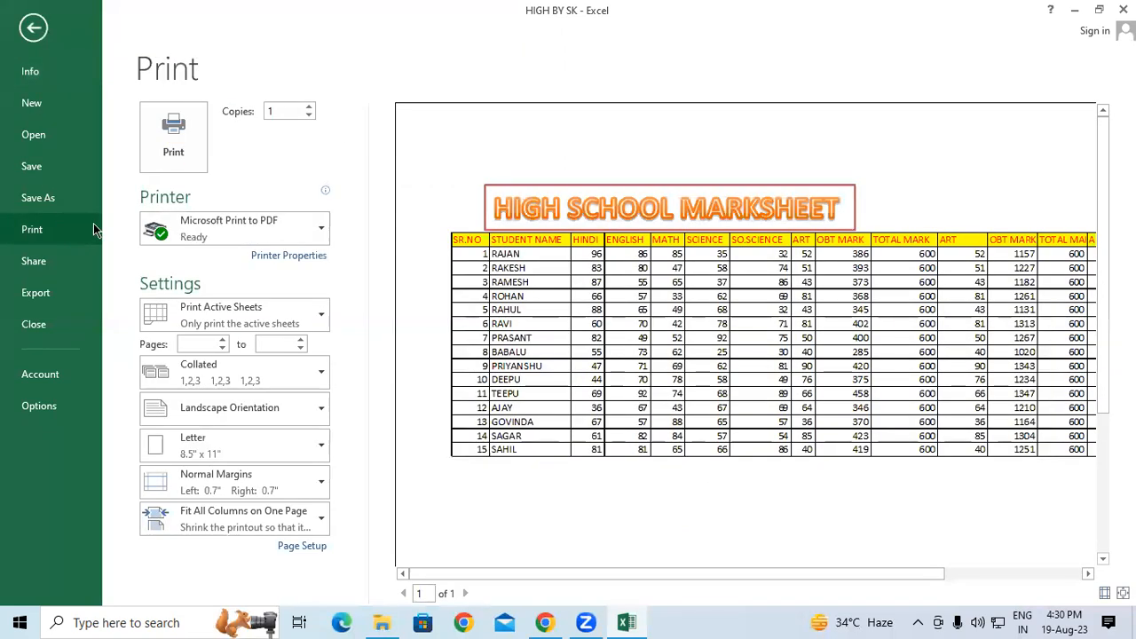
drag(706, 575, 809, 561)
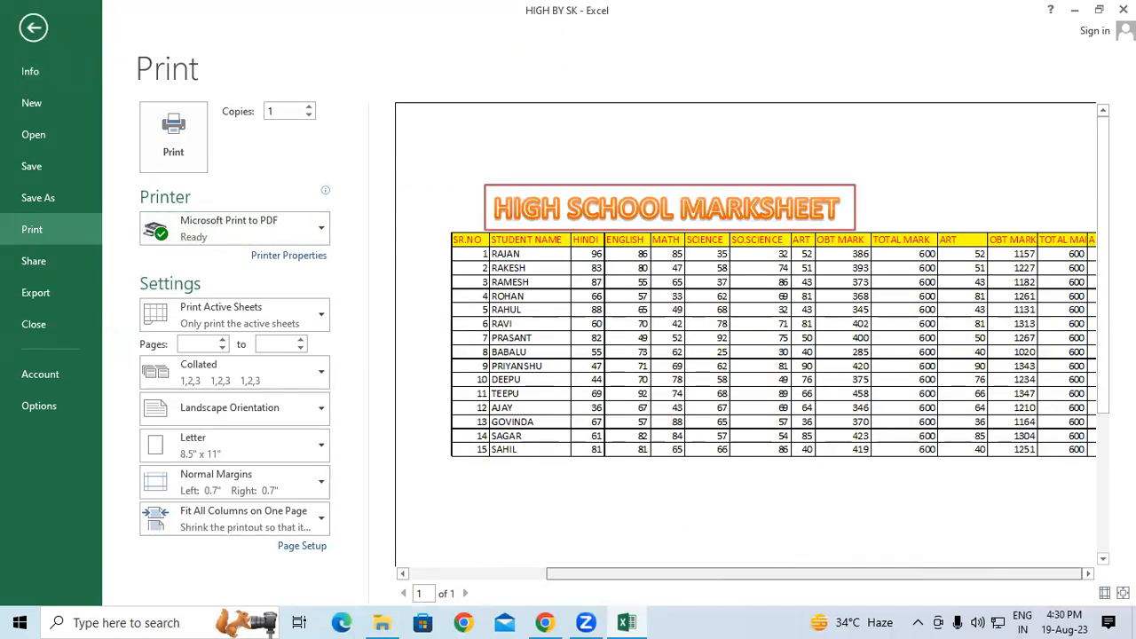
click(1089, 574)
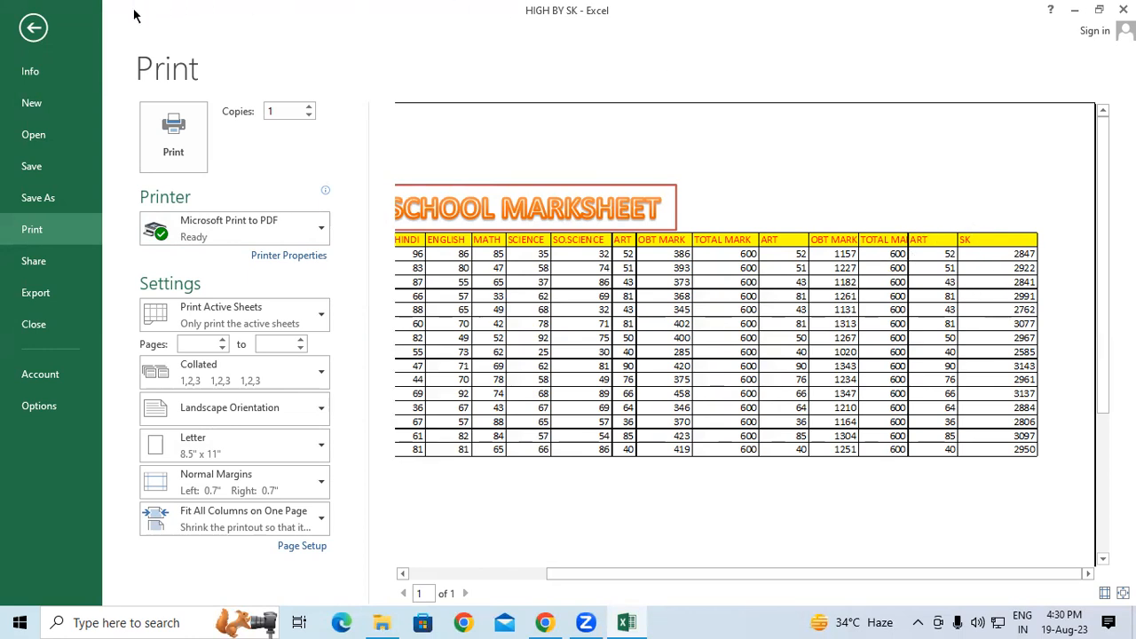
click(34, 29)
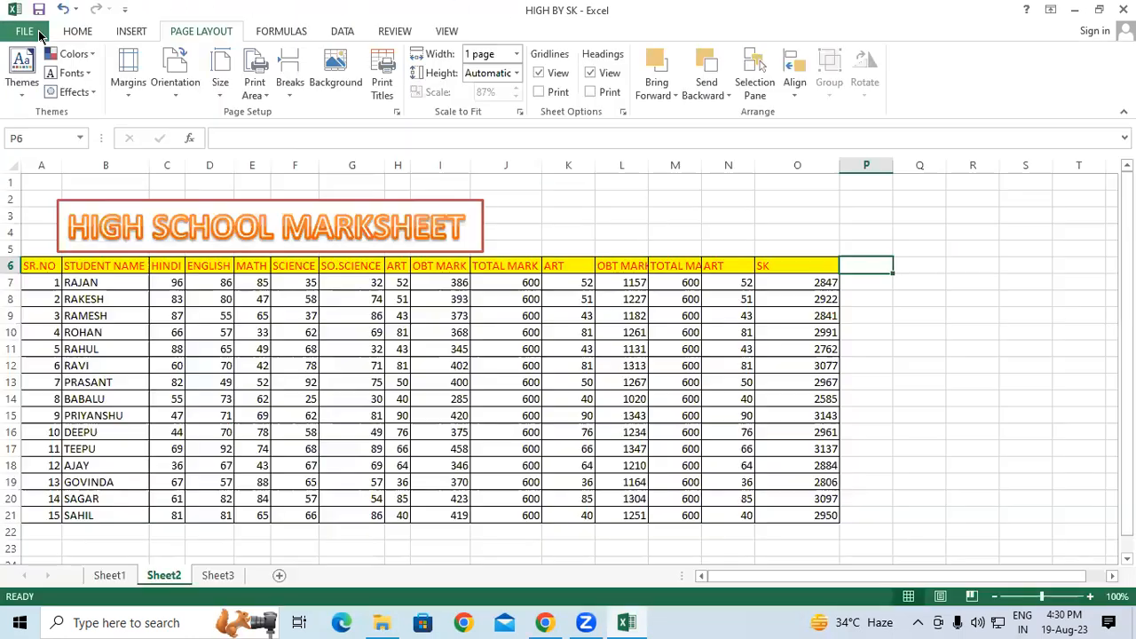
click(572, 399)
click(719, 232)
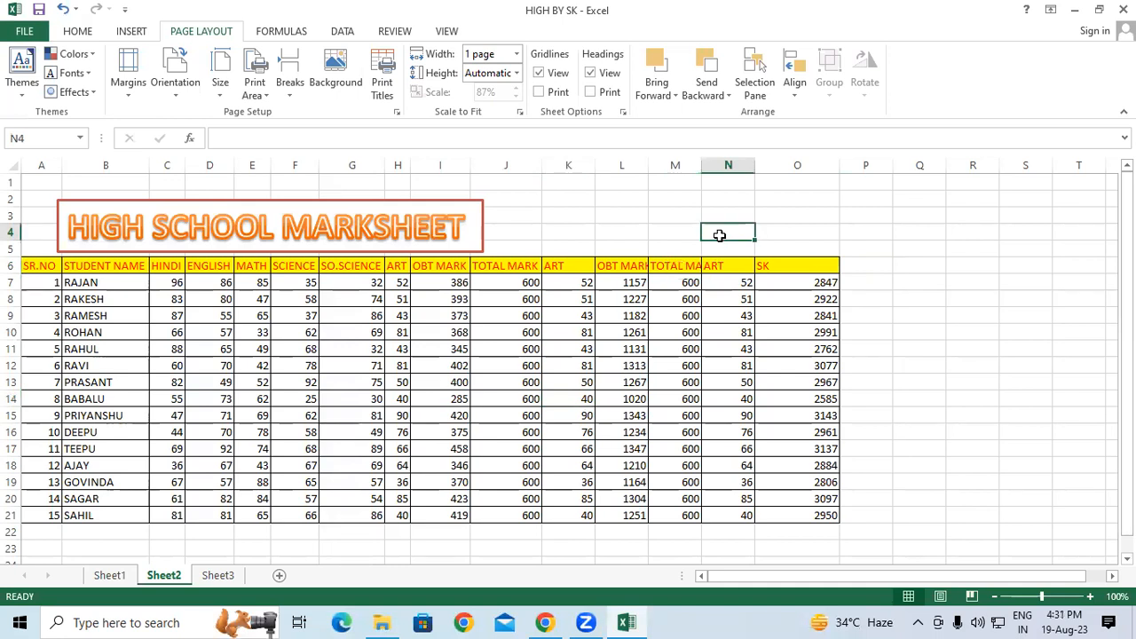
click(125, 100)
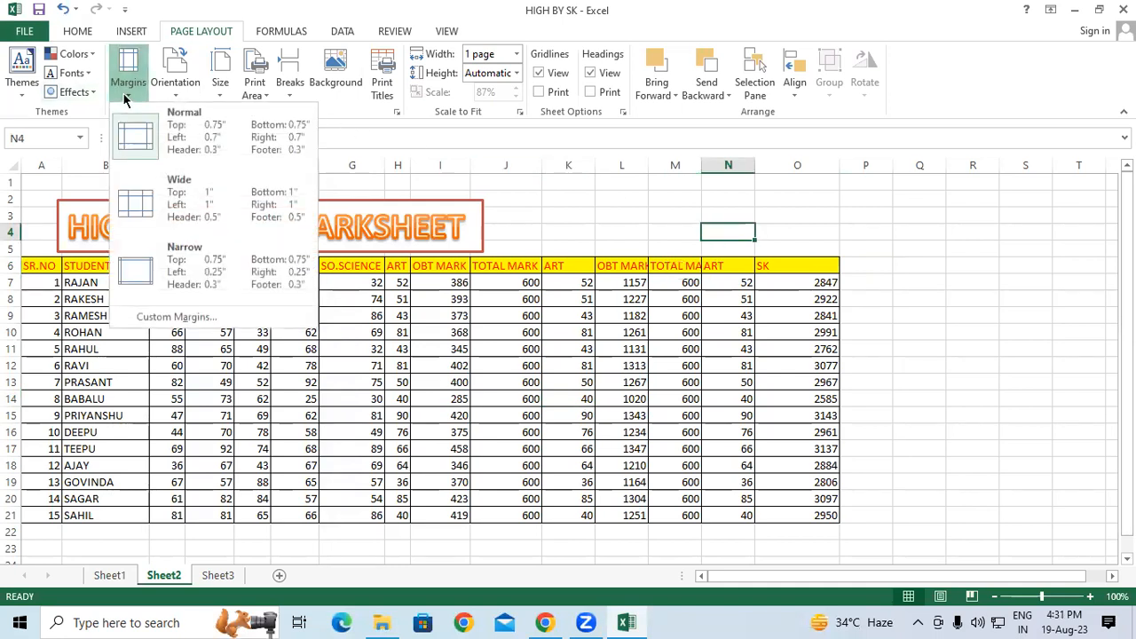
click(891, 238)
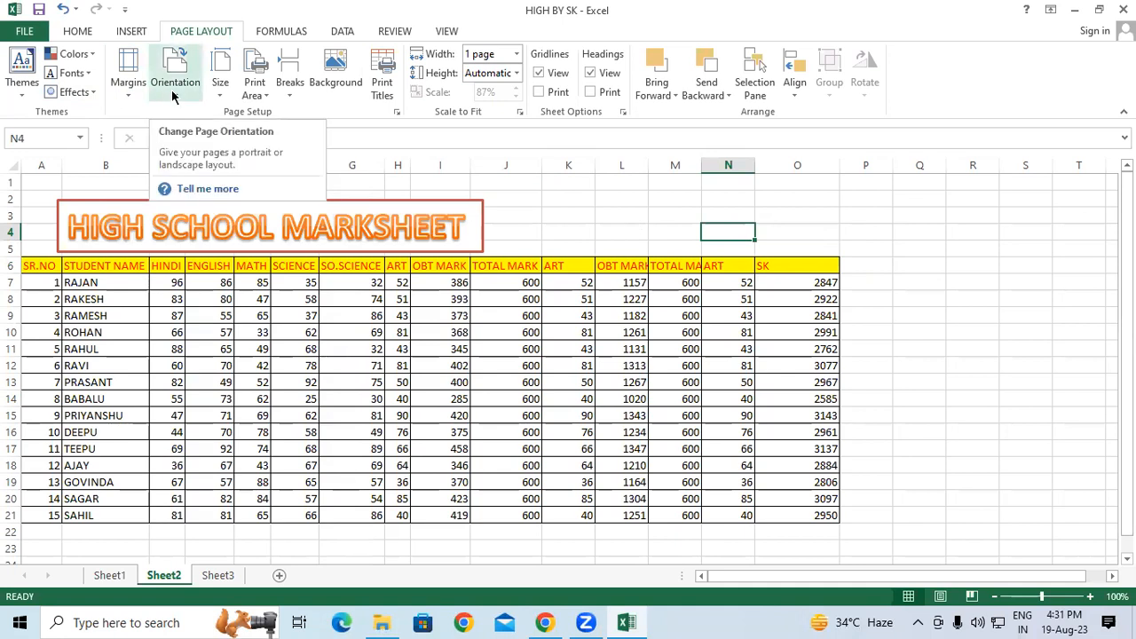
click(900, 316)
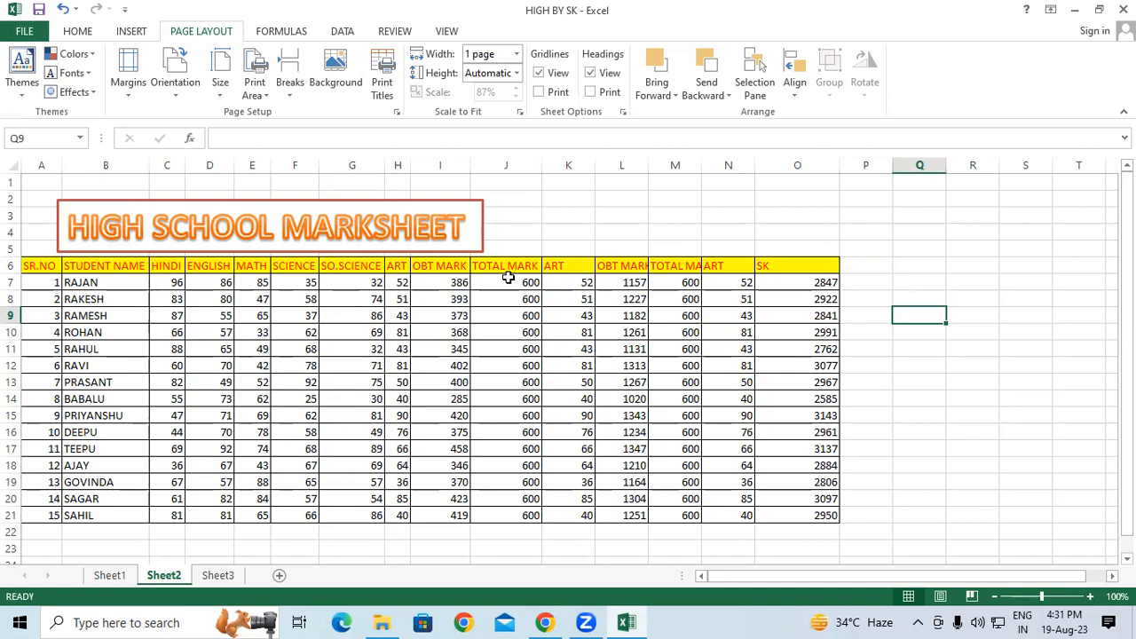
- Widen the STUDENT NAME column slightly
mouse_move(144, 166)
mouse_down()
mouse_move(209, 166)
mouse_move(147, 178)
mouse_up()
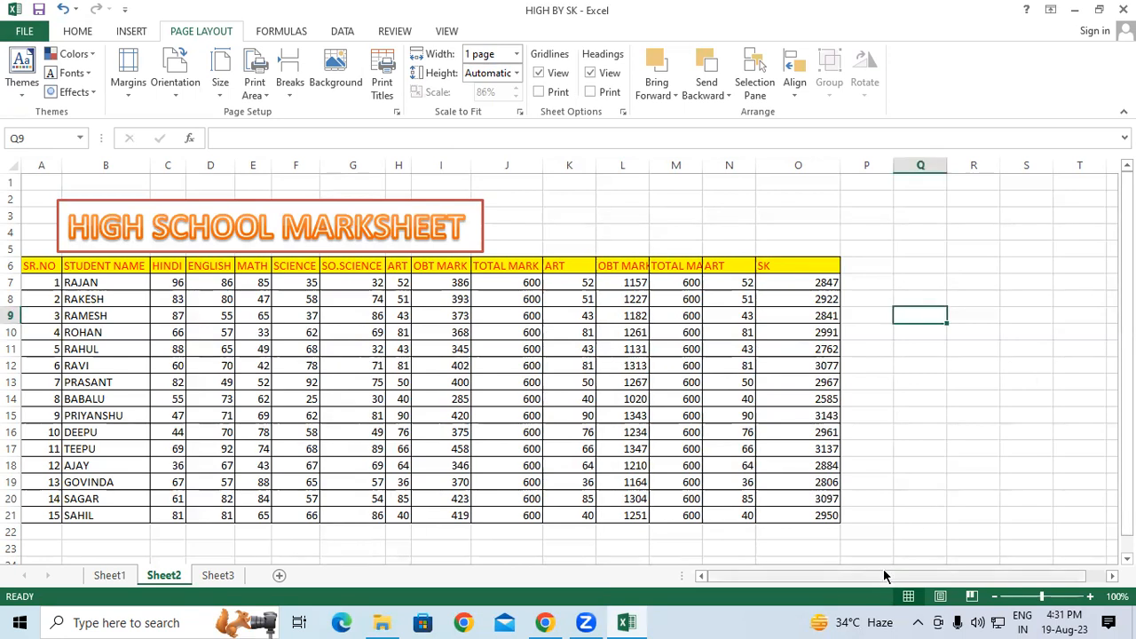
drag(1061, 579, 654, 597)
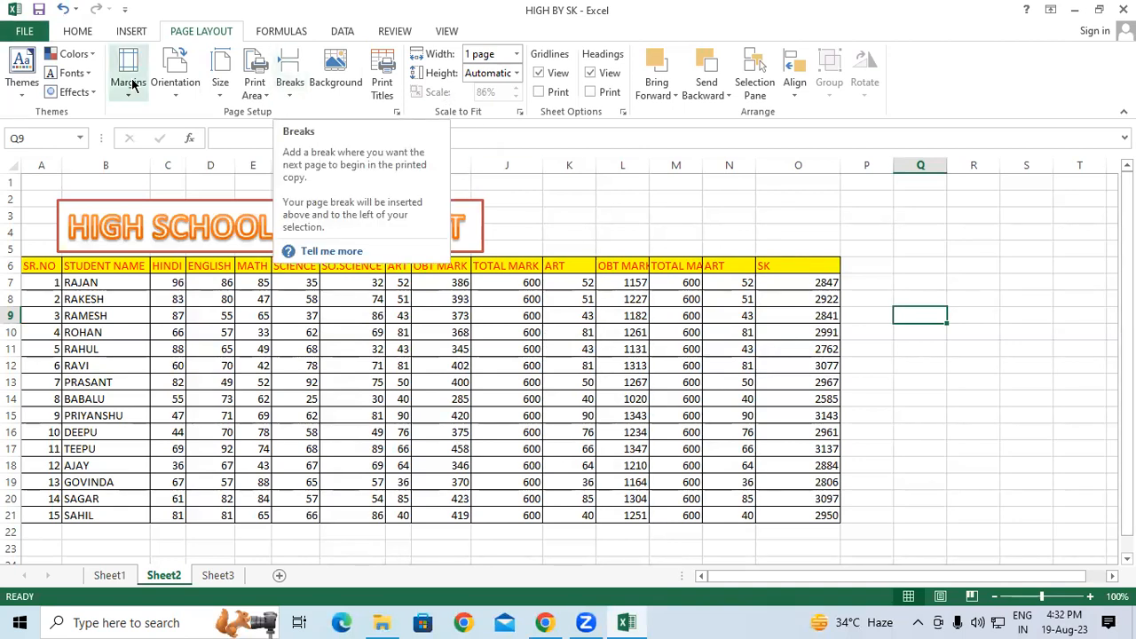
click(187, 87)
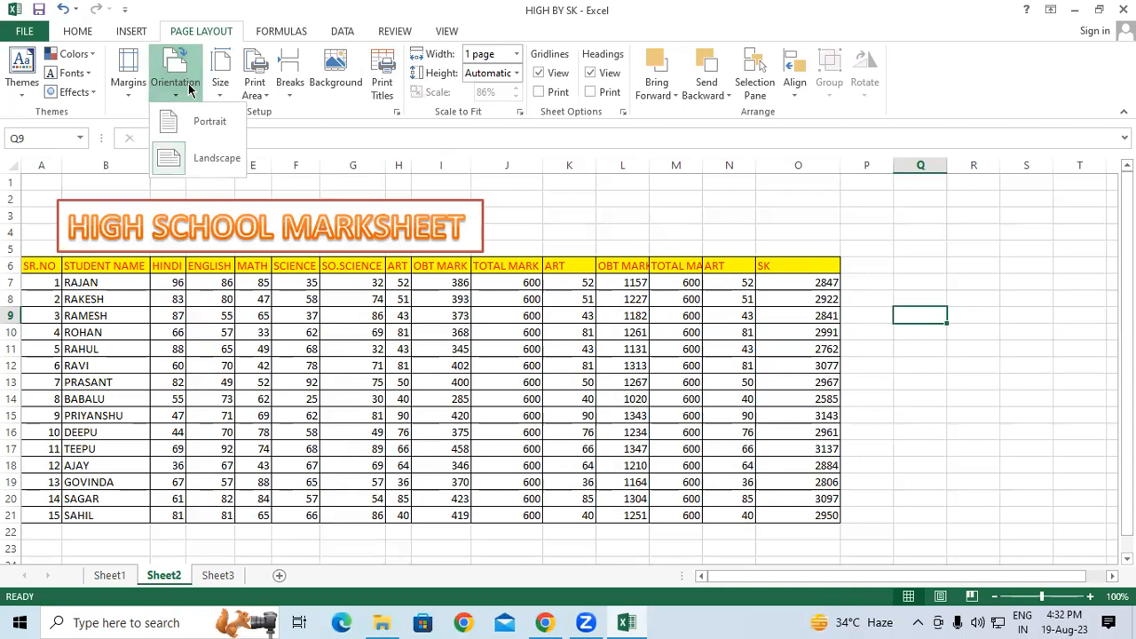
click(518, 433)
click(122, 89)
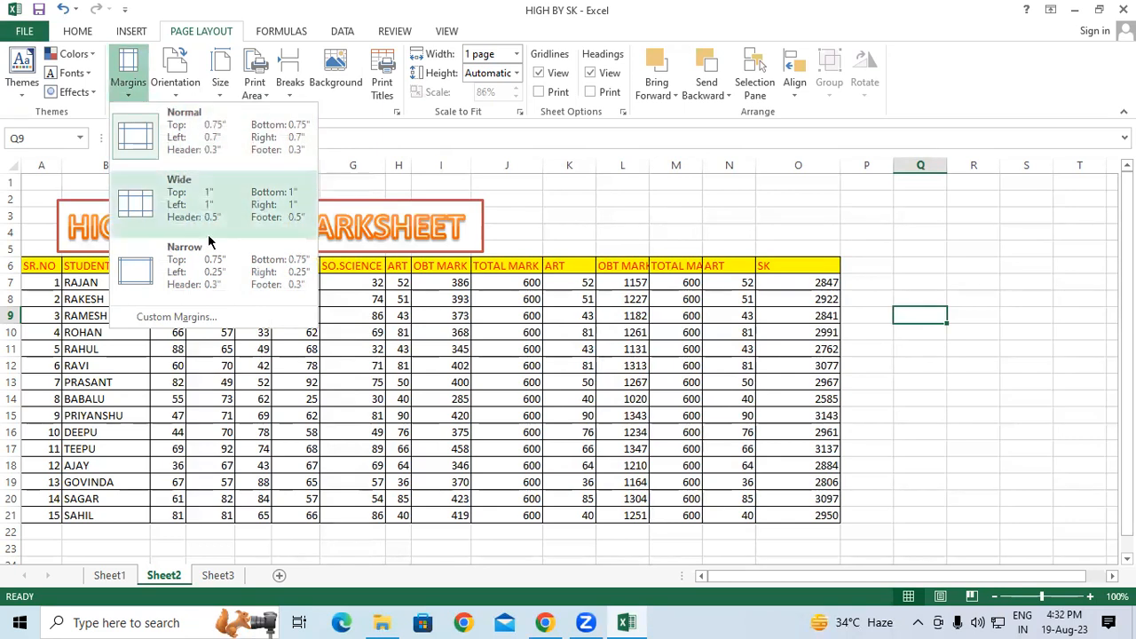
click(593, 328)
click(164, 81)
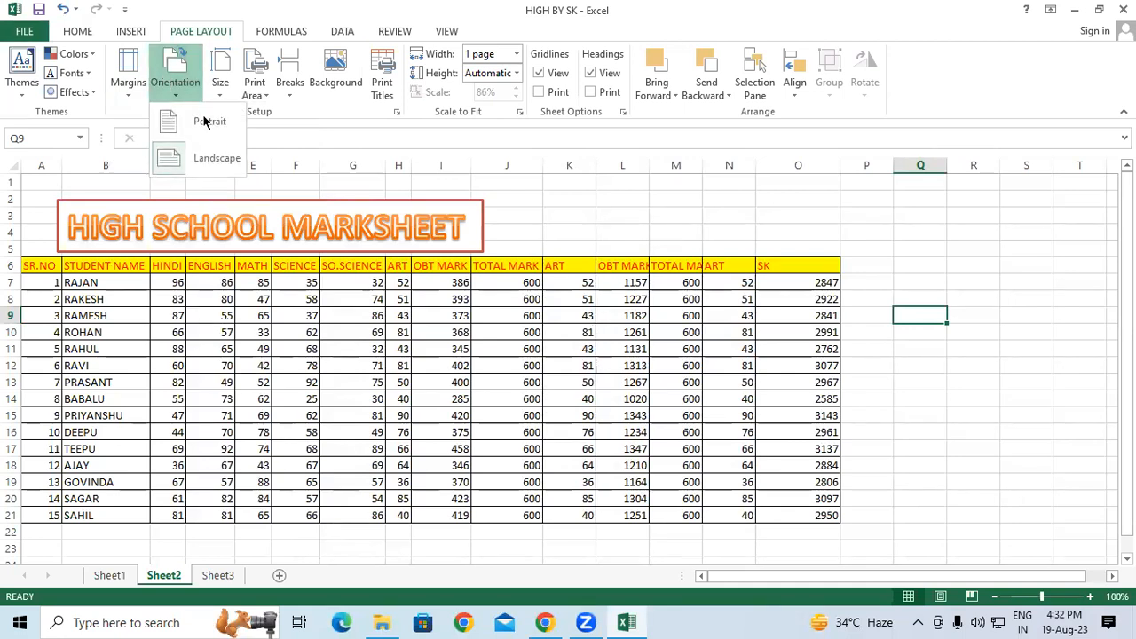
click(233, 334)
click(46, 299)
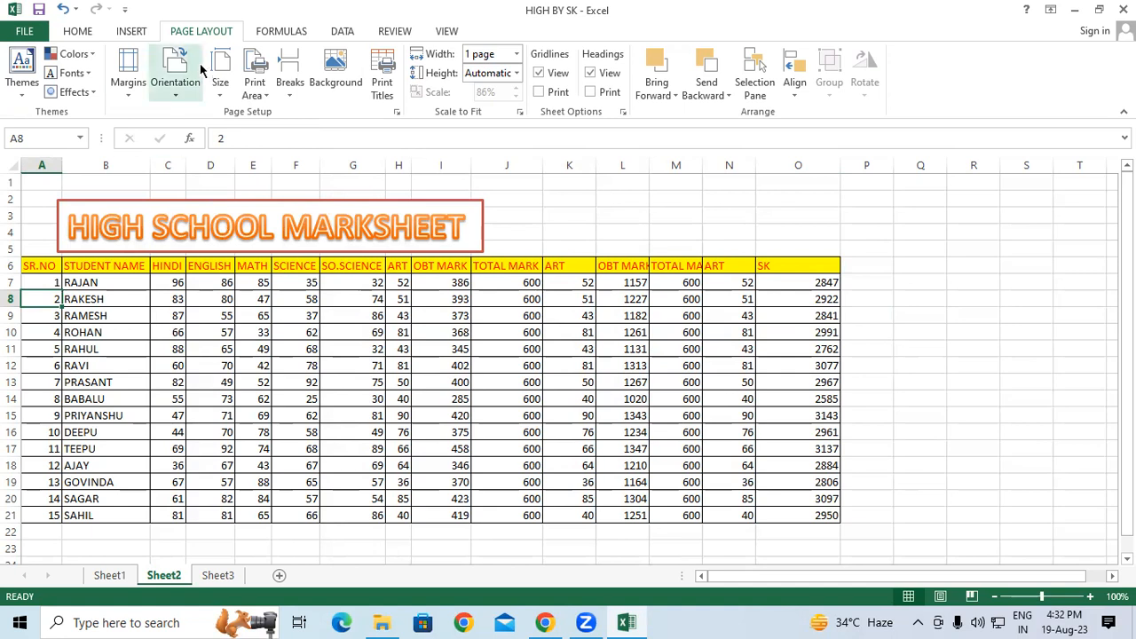
click(177, 87)
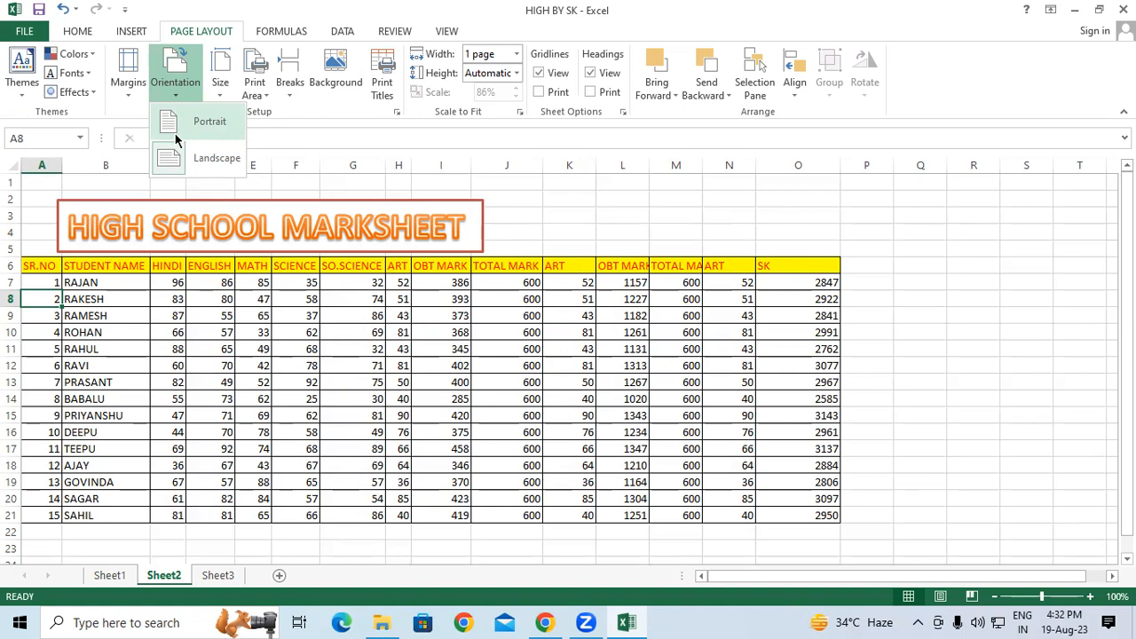
- Check the landscape marksheet in the print preview and return to the sheet
click(30, 39)
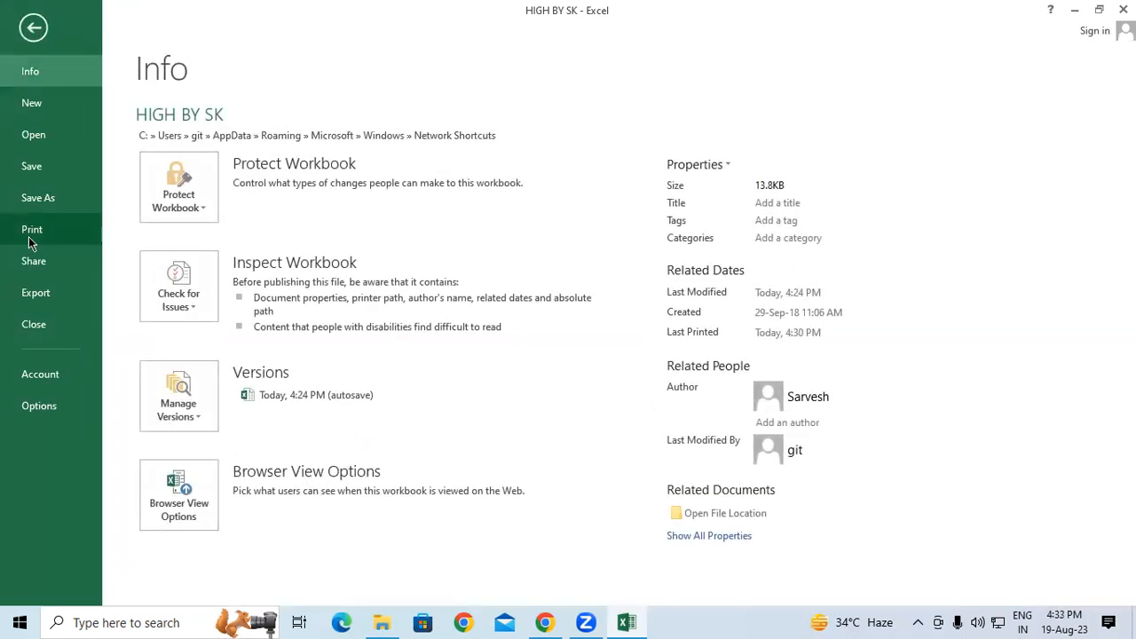
click(31, 244)
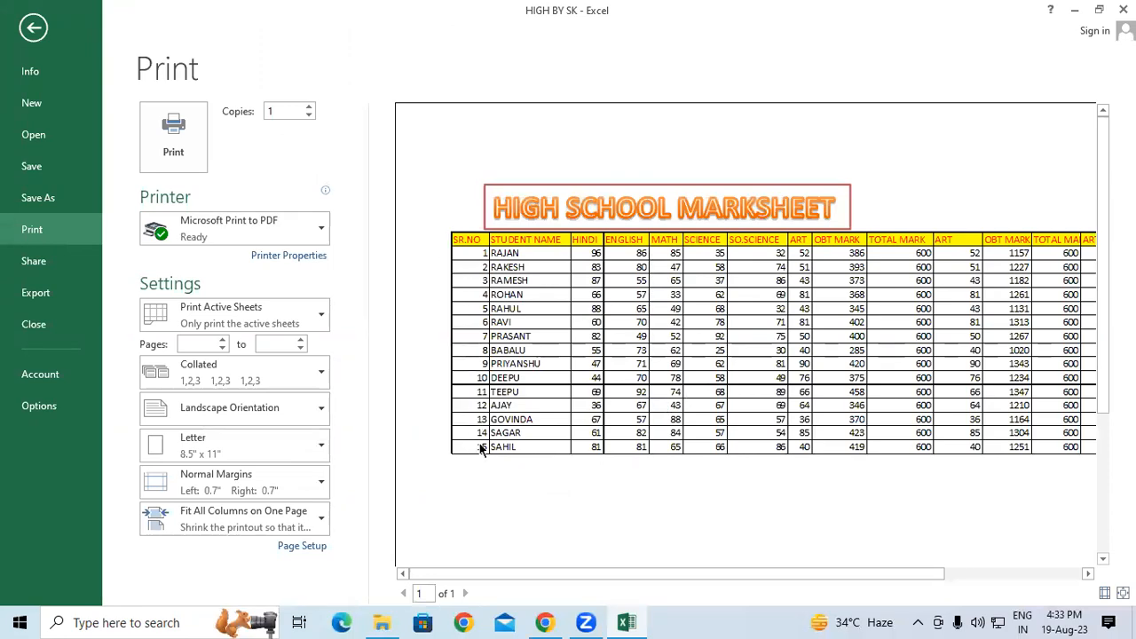
click(33, 28)
- Extend the SR.NO series in column A down to row 52 and shorten it to end at 38 in row 44
scroll(364, 261, down, 2)
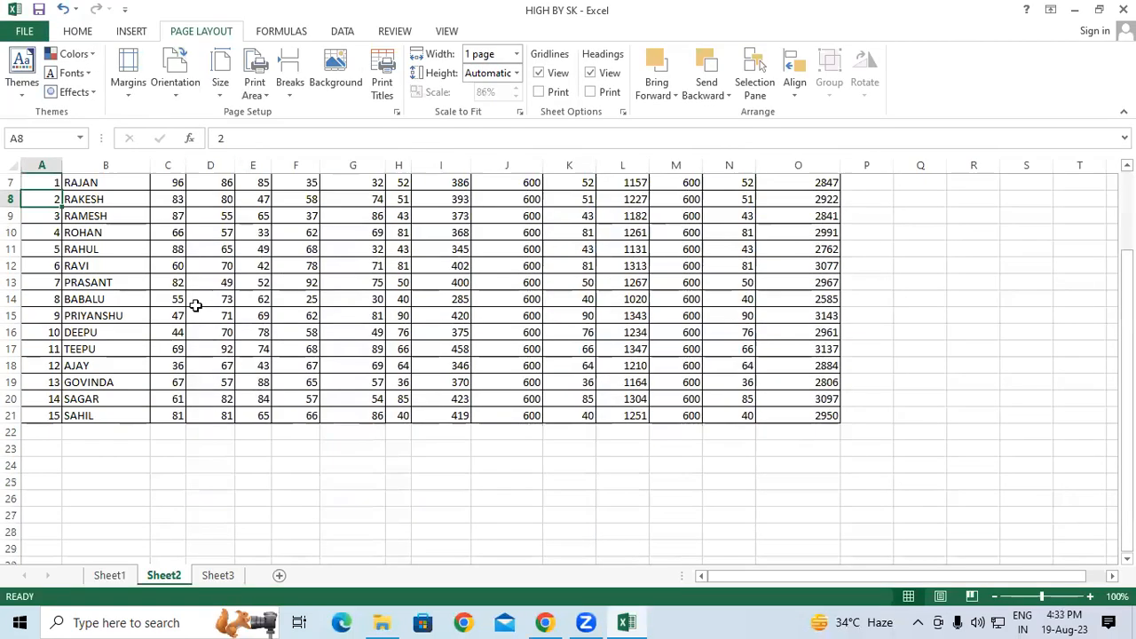
scroll(45, 199, up, 1)
drag(52, 234, 160, 186)
scroll(215, 312, up, 4)
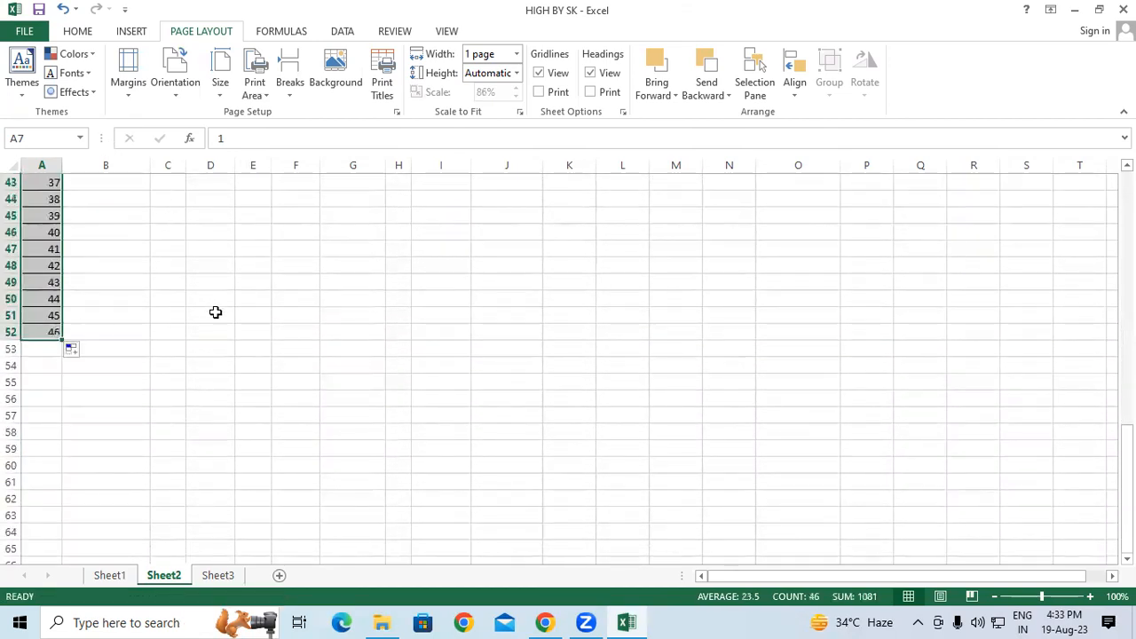
scroll(216, 312, up, 4)
scroll(215, 312, down, 2)
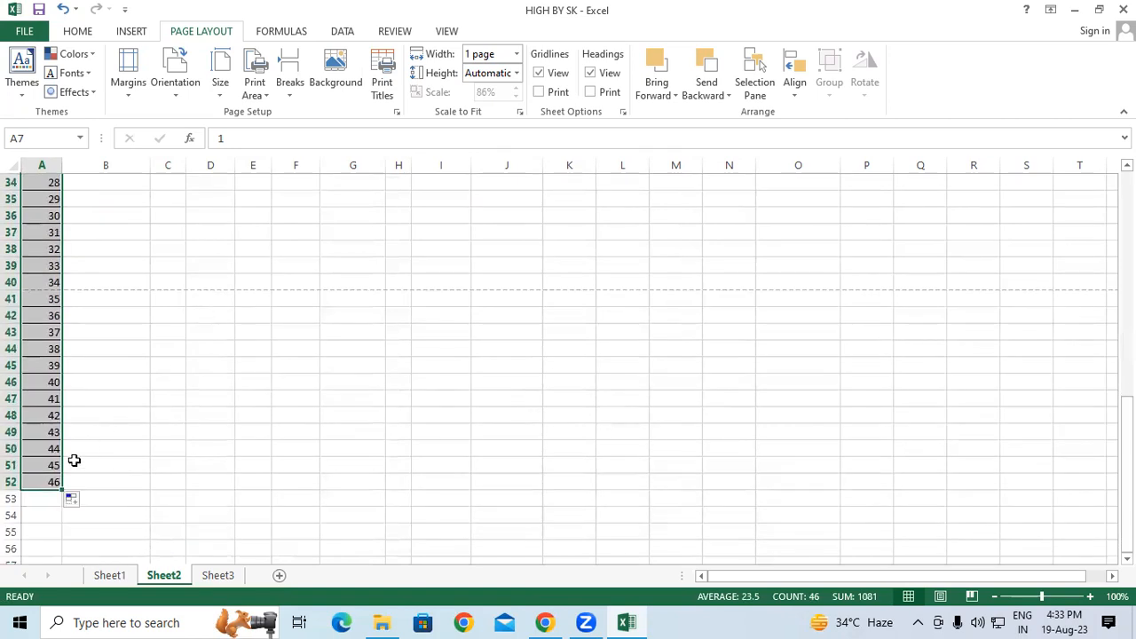
drag(64, 487, 73, 281)
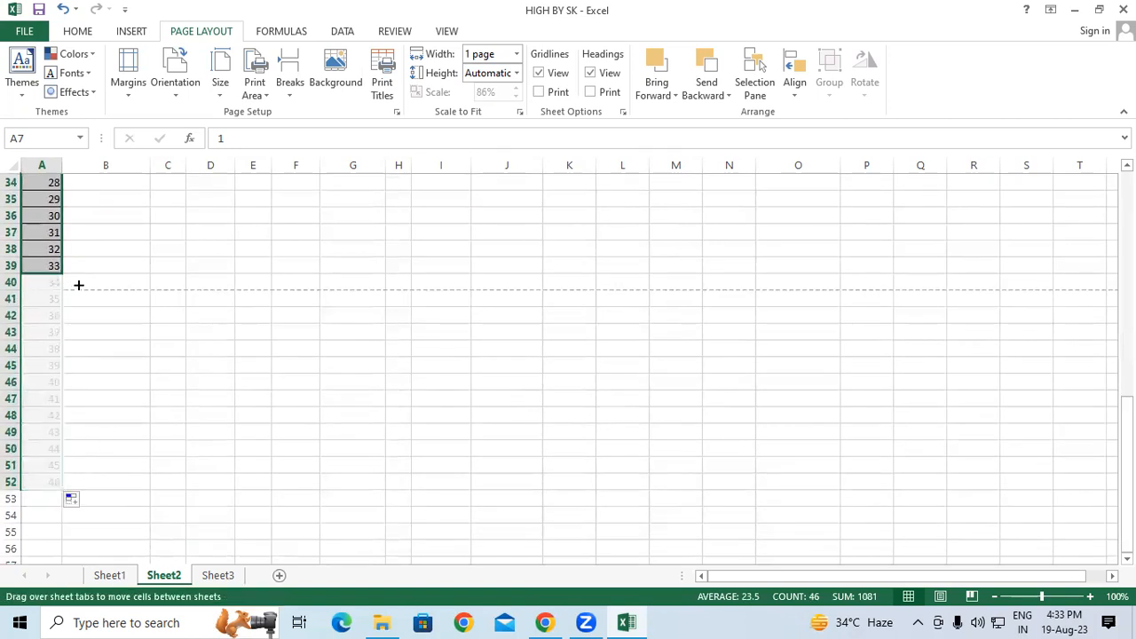
drag(100, 354, 106, 349)
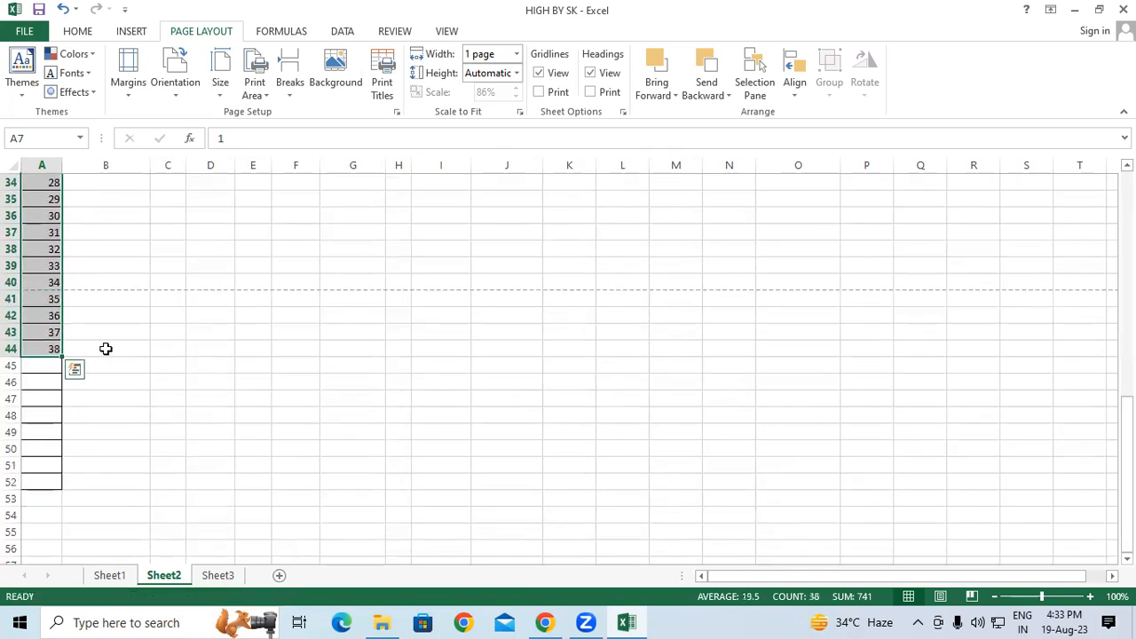
- Fill the last two student rows, from STUDENT NAME through the SK column, down to row 44
scroll(106, 349, up, 9)
drag(126, 416, 751, 452)
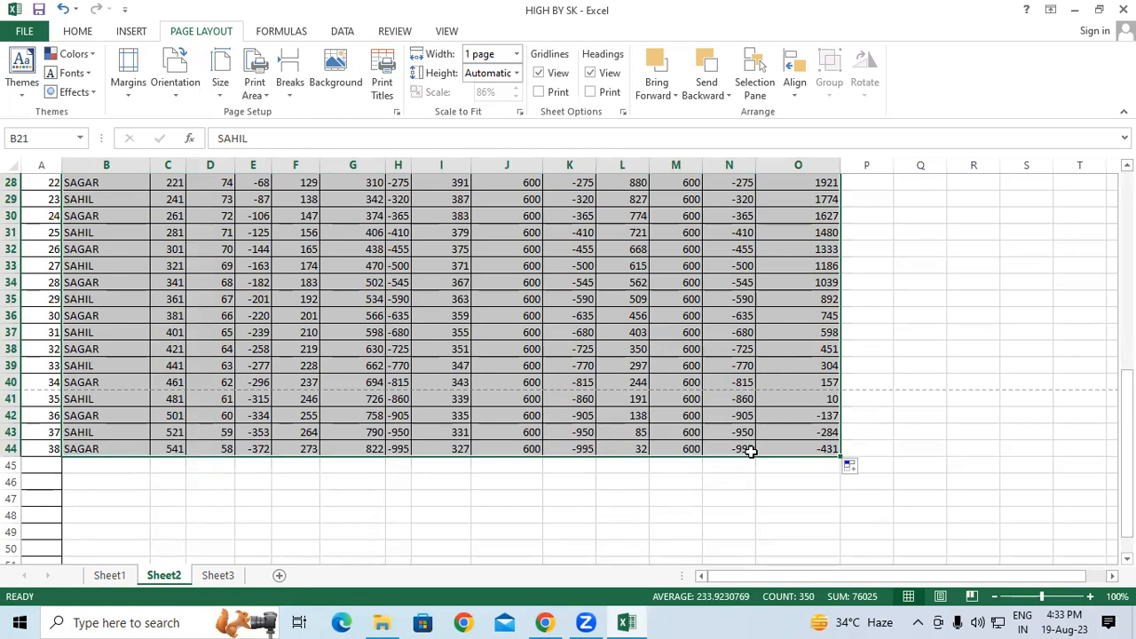
scroll(489, 292, up, 9)
scroll(489, 292, up, 1)
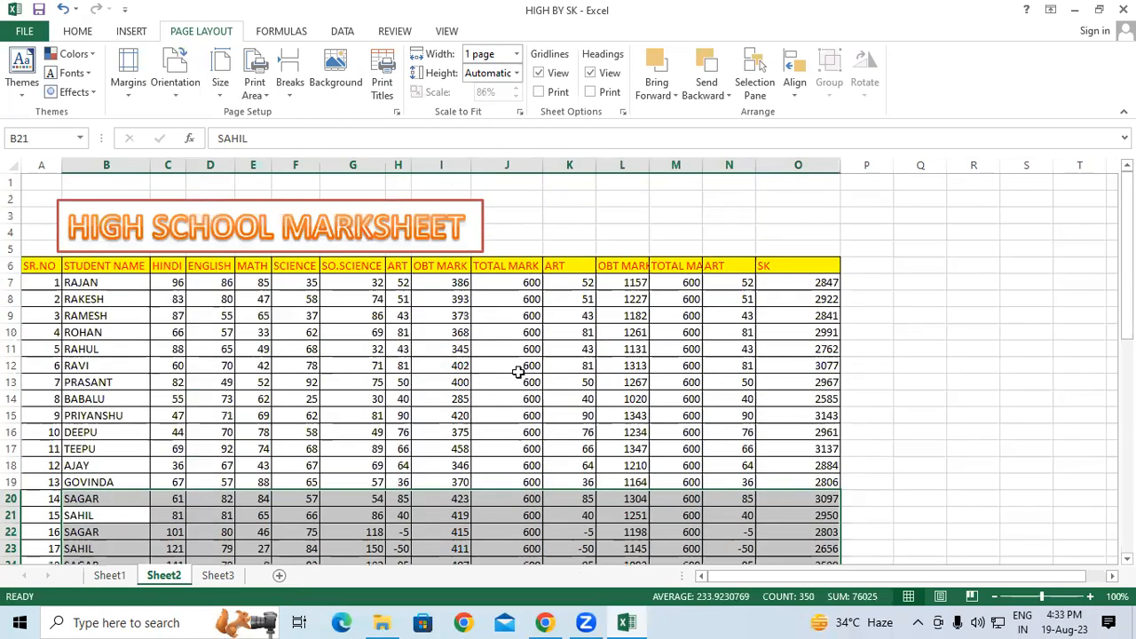
click(529, 398)
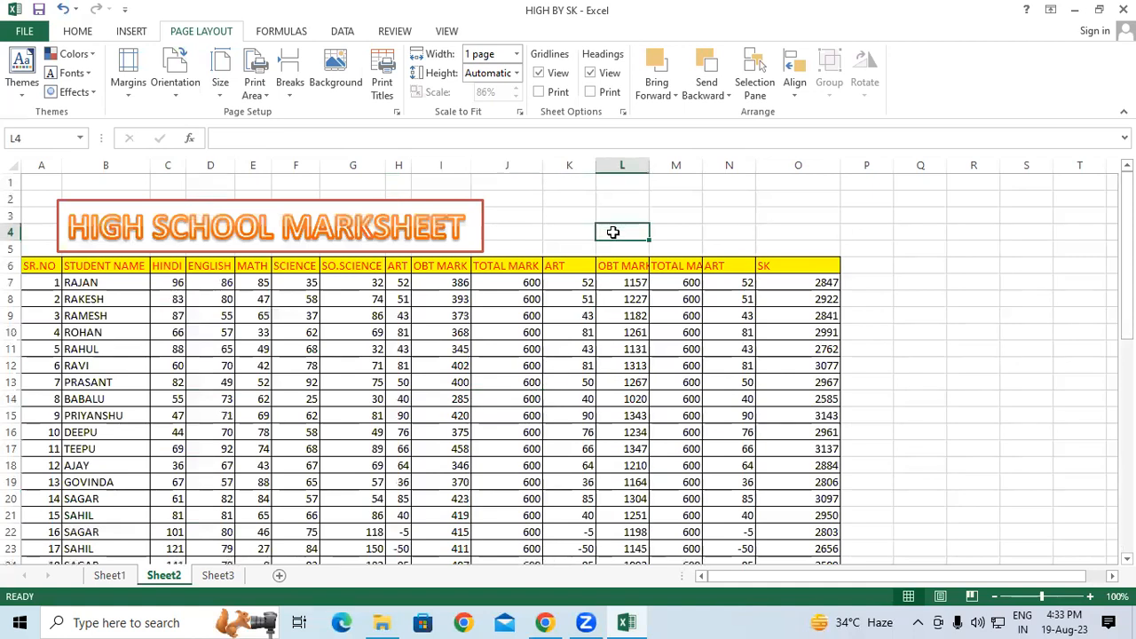
- Examine in the print preview which rows fit on the first page and compare them with the sheet's last rows
click(14, 36)
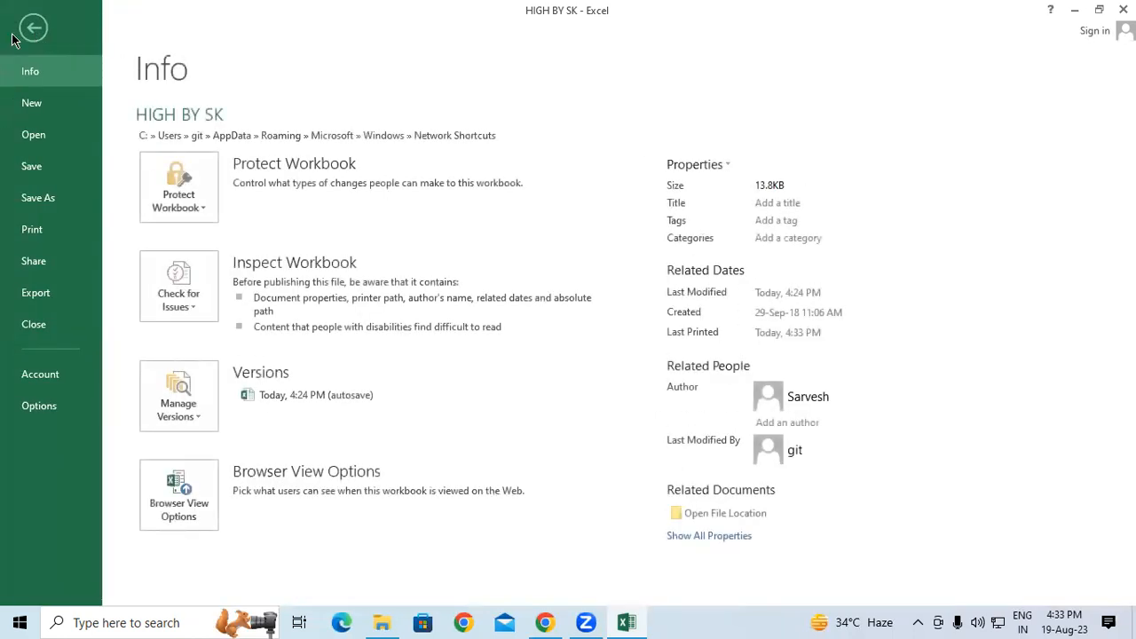
click(23, 229)
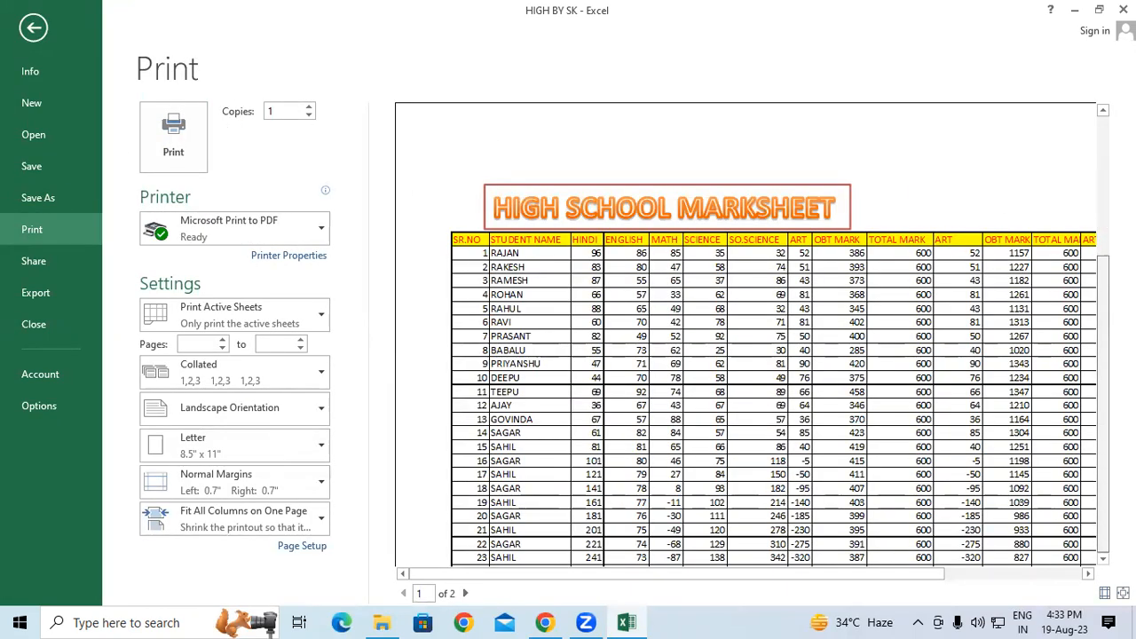
scroll(455, 499, down, 3)
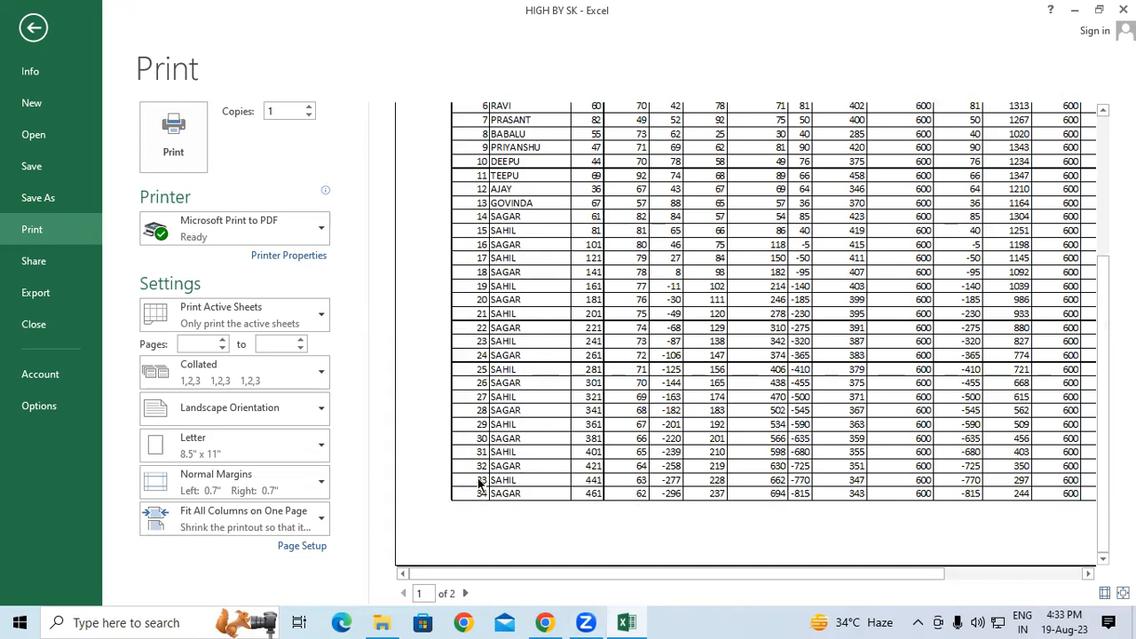
click(33, 27)
scroll(176, 300, down, 4)
scroll(176, 300, down, 6)
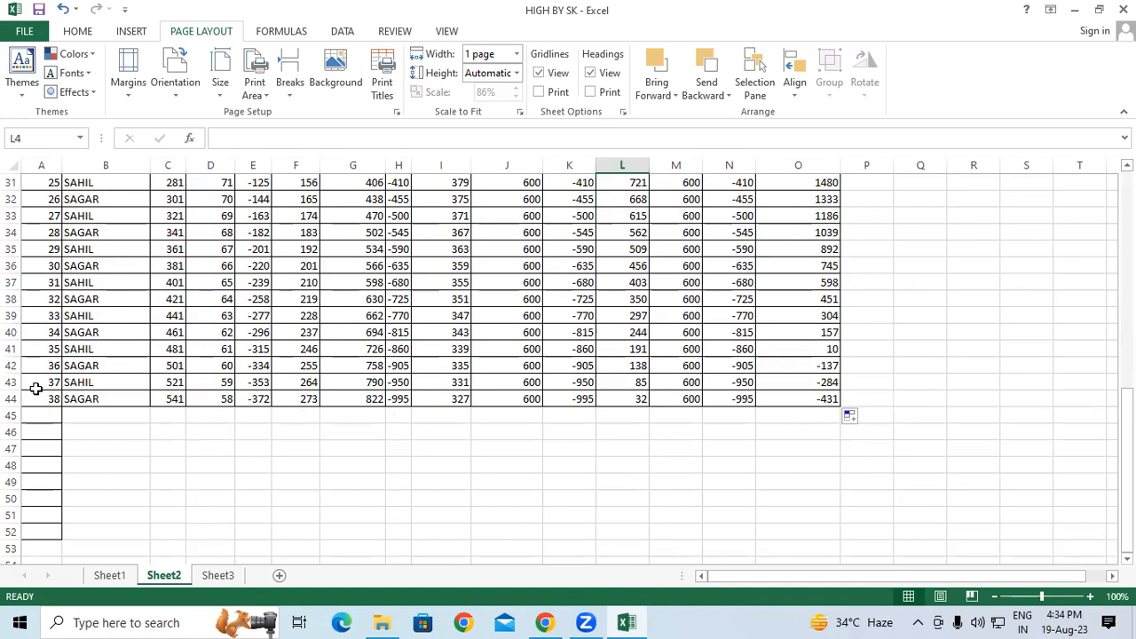
- Set the sheet's print scaling to a height of 1 page
click(174, 89)
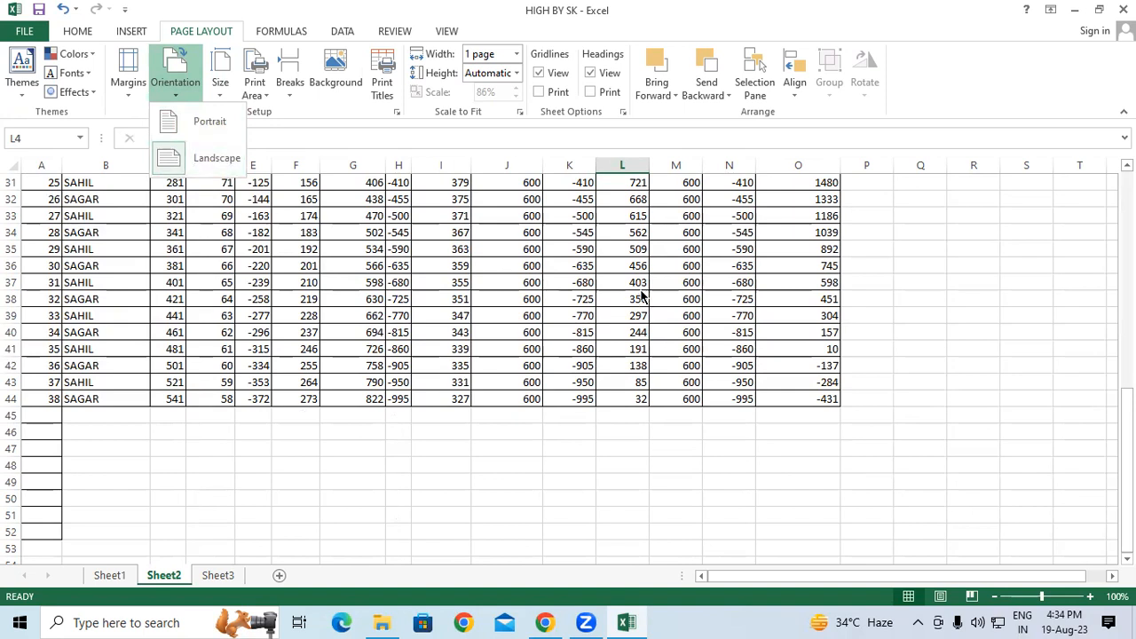
click(549, 306)
scroll(543, 307, up, 2)
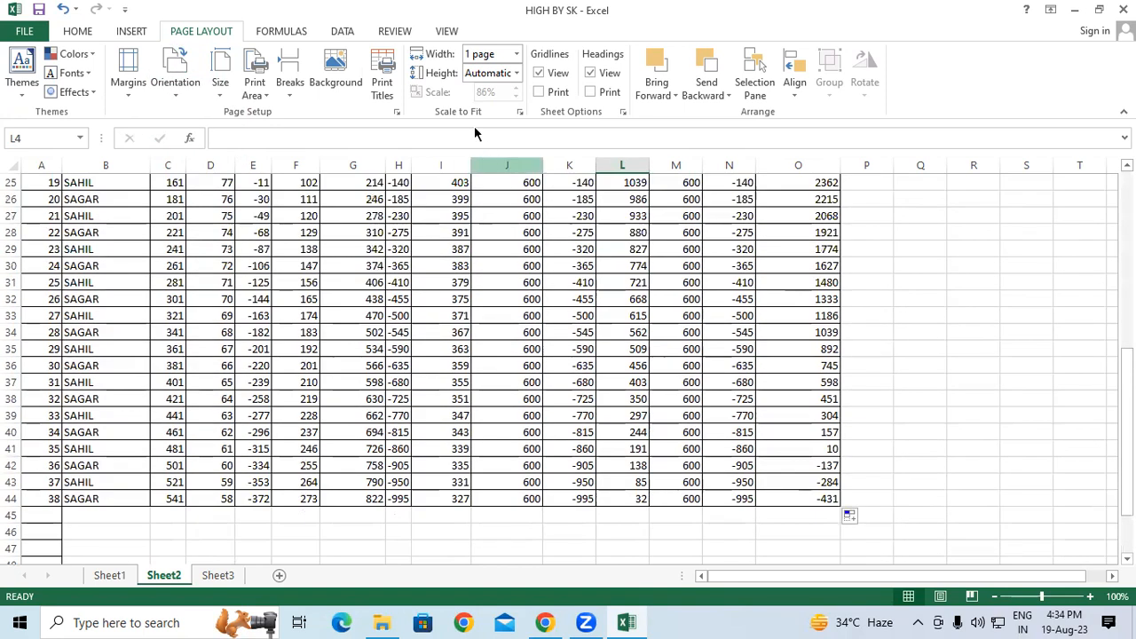
click(517, 73)
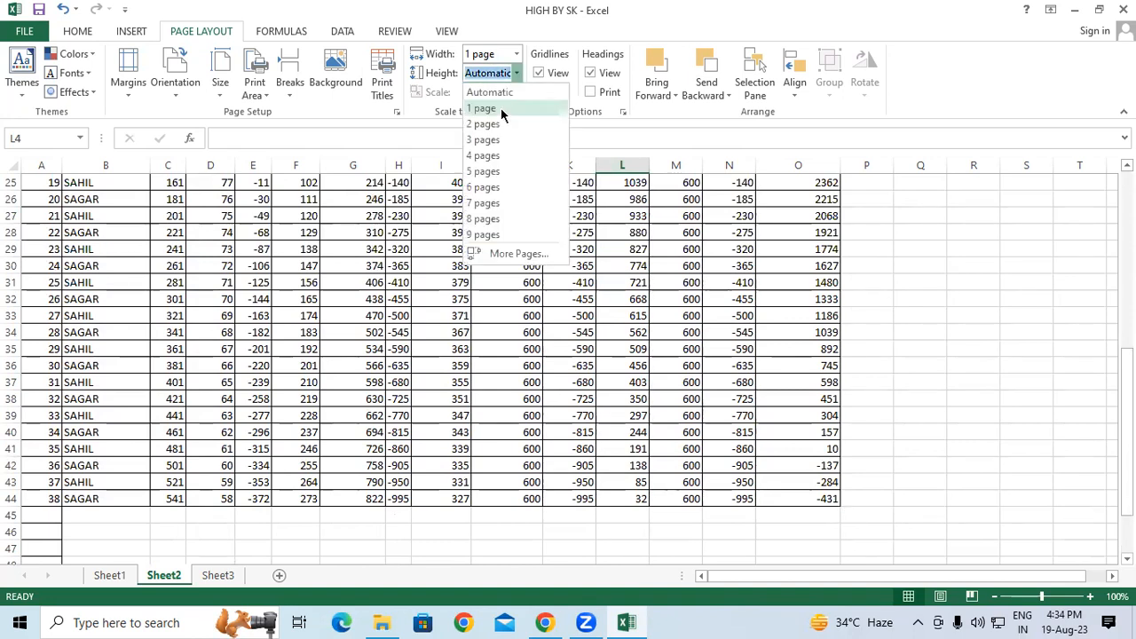
click(501, 107)
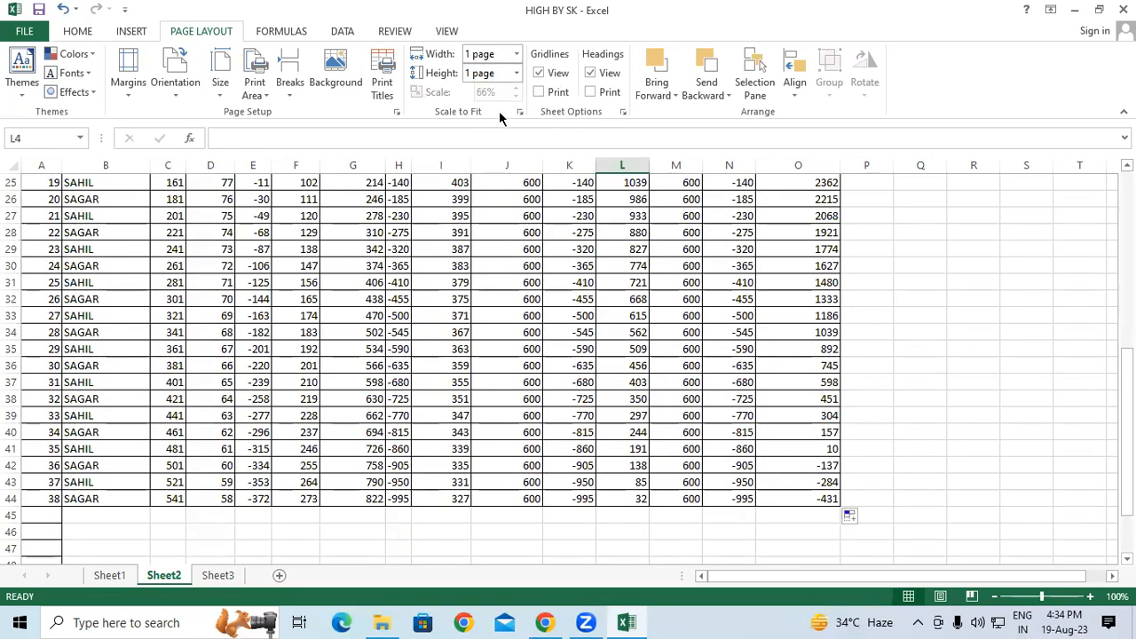
click(252, 531)
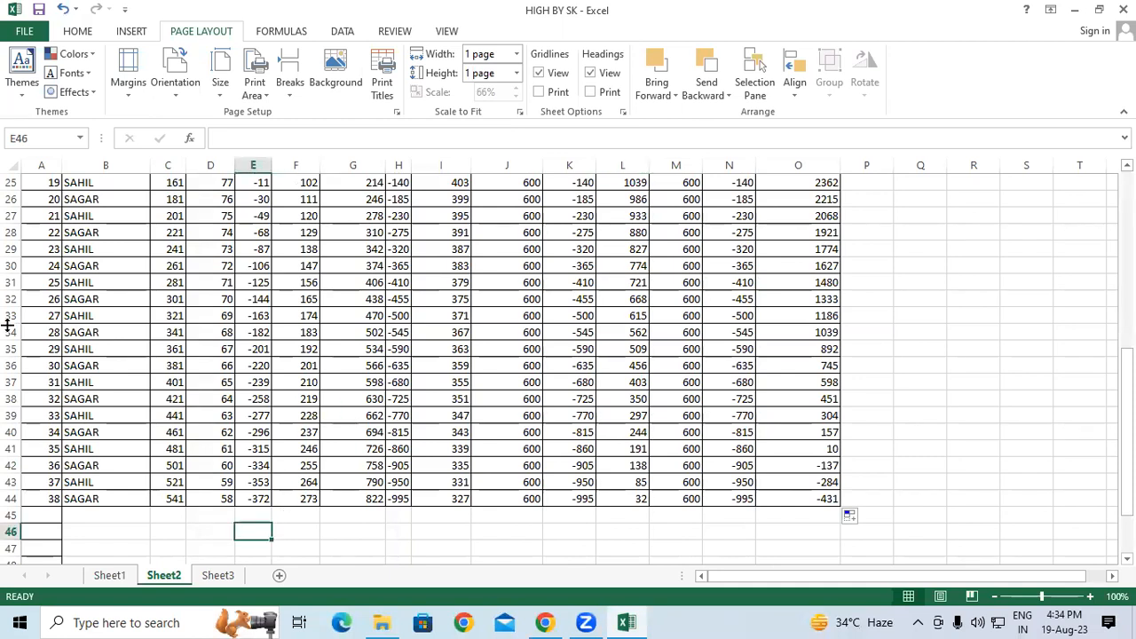
- Inspect the one-page print preview down to the last student row and return to the sheet
click(24, 31)
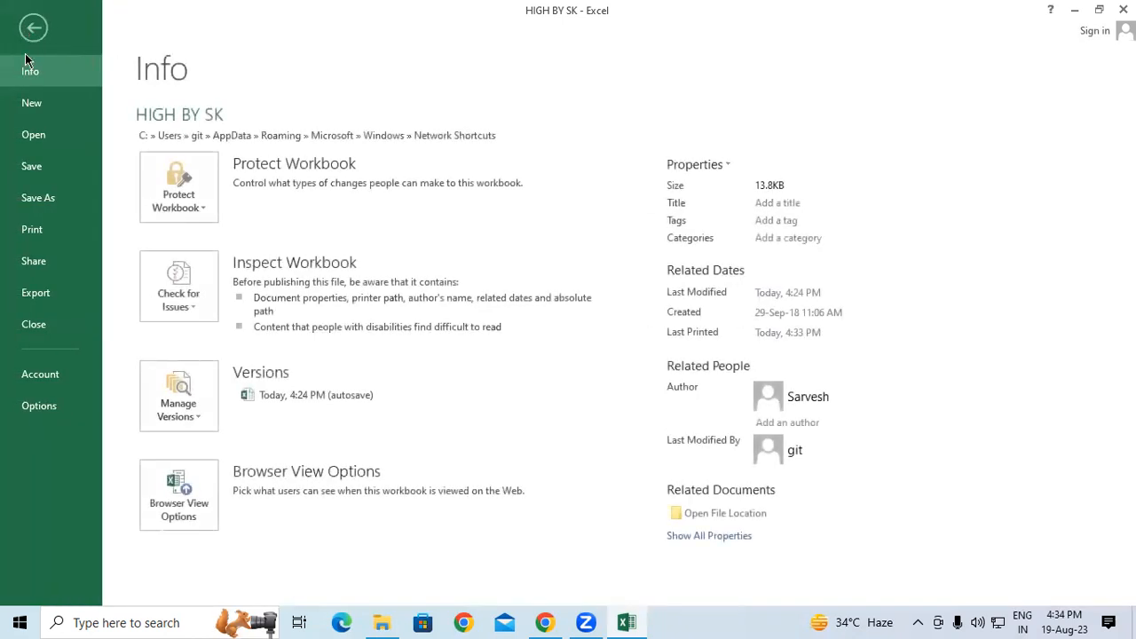
click(63, 223)
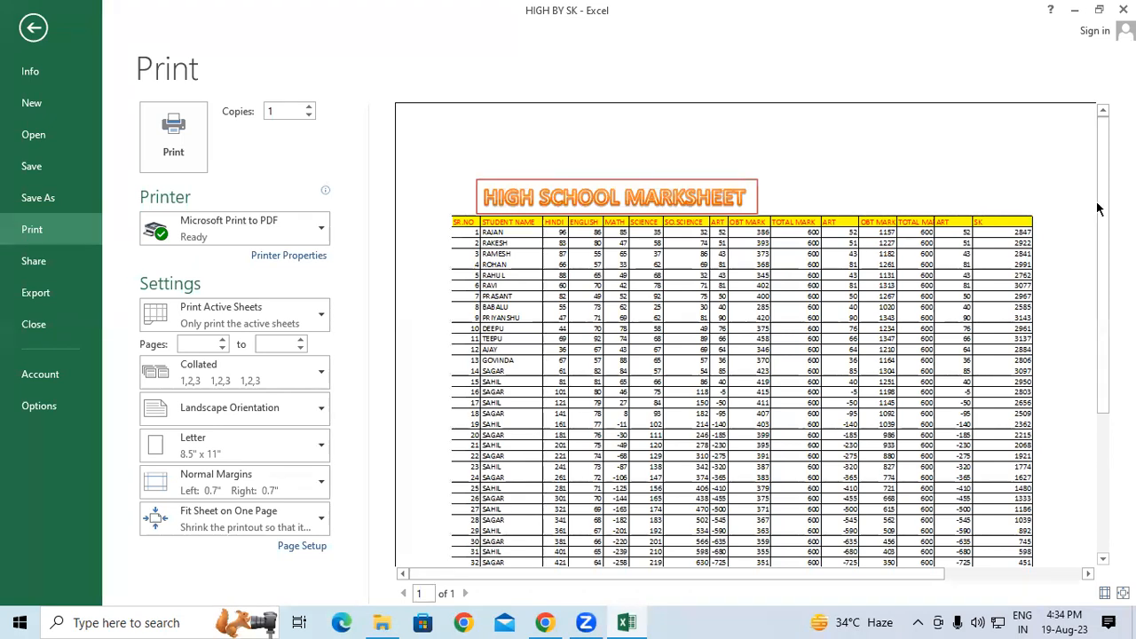
scroll(522, 482, down, 3)
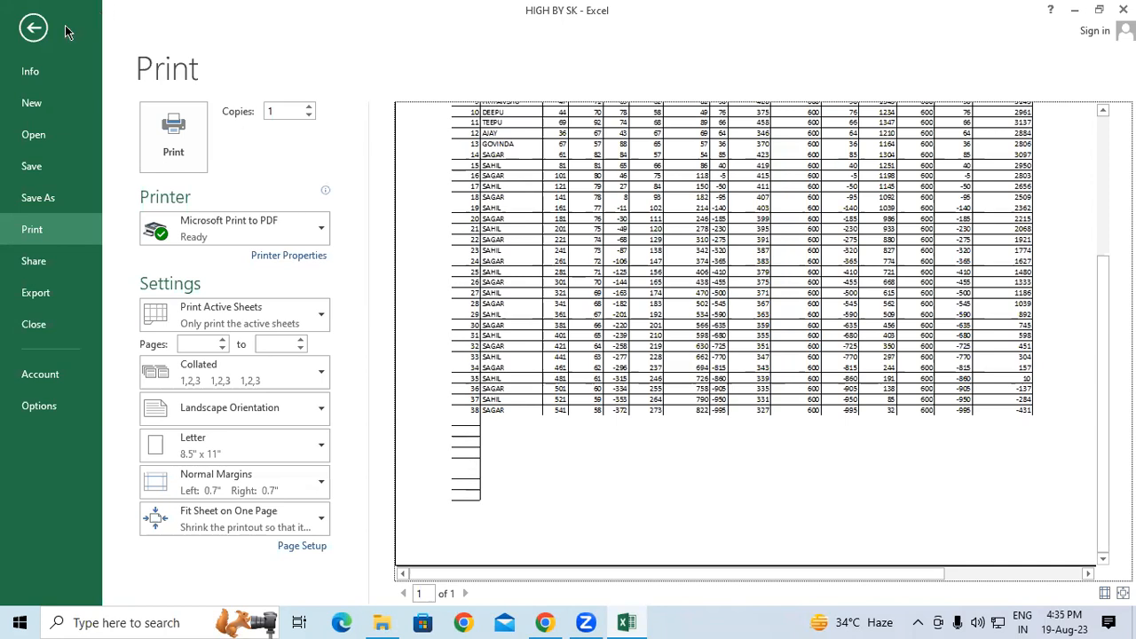
click(34, 28)
- Reset both the width and the height of the print scaling to Automatic
scroll(331, 239, up, 4)
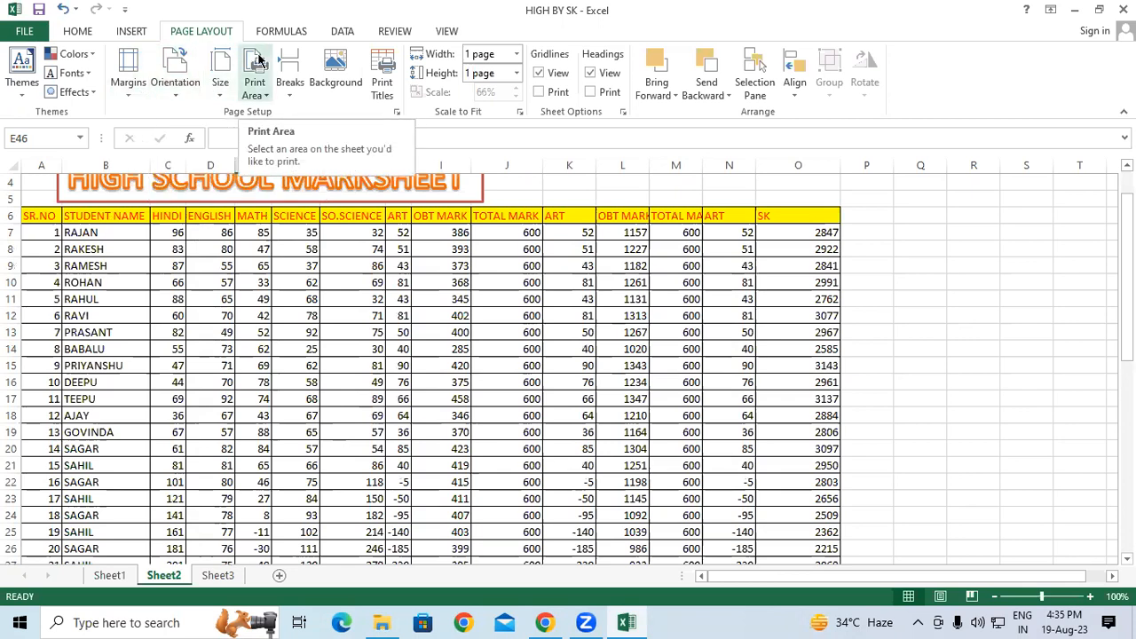
click(516, 55)
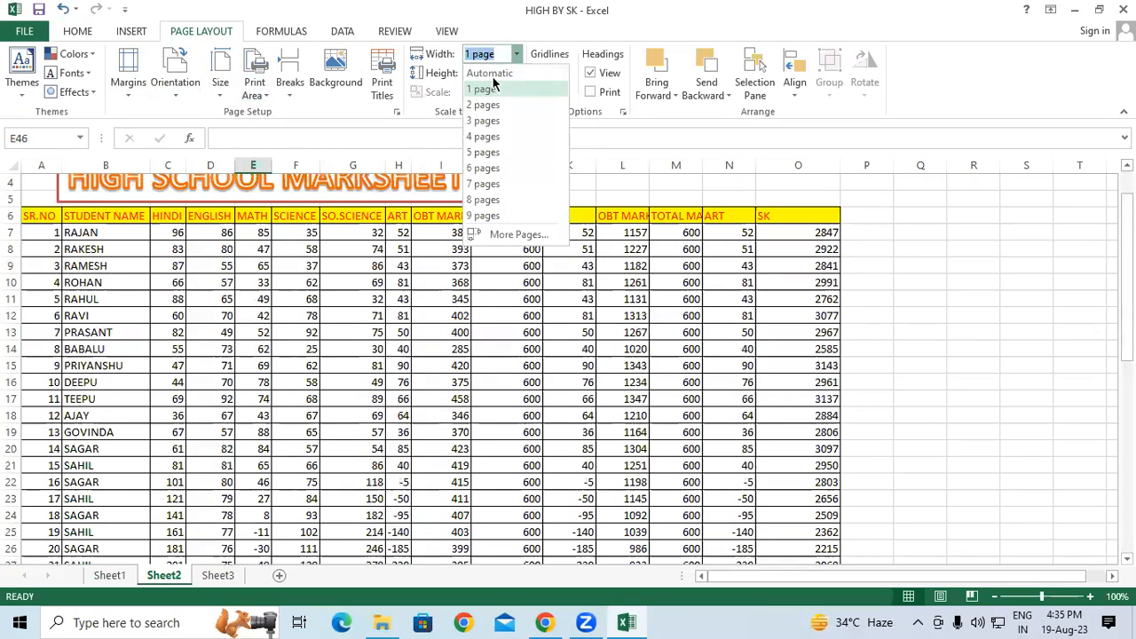
click(493, 75)
click(516, 74)
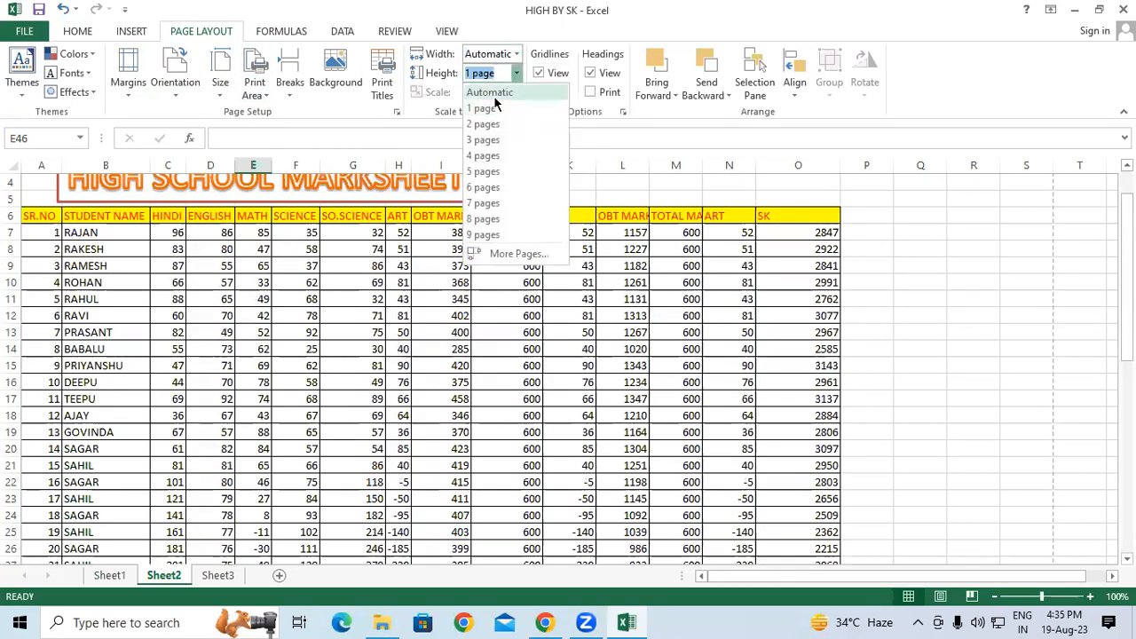
click(491, 93)
click(98, 332)
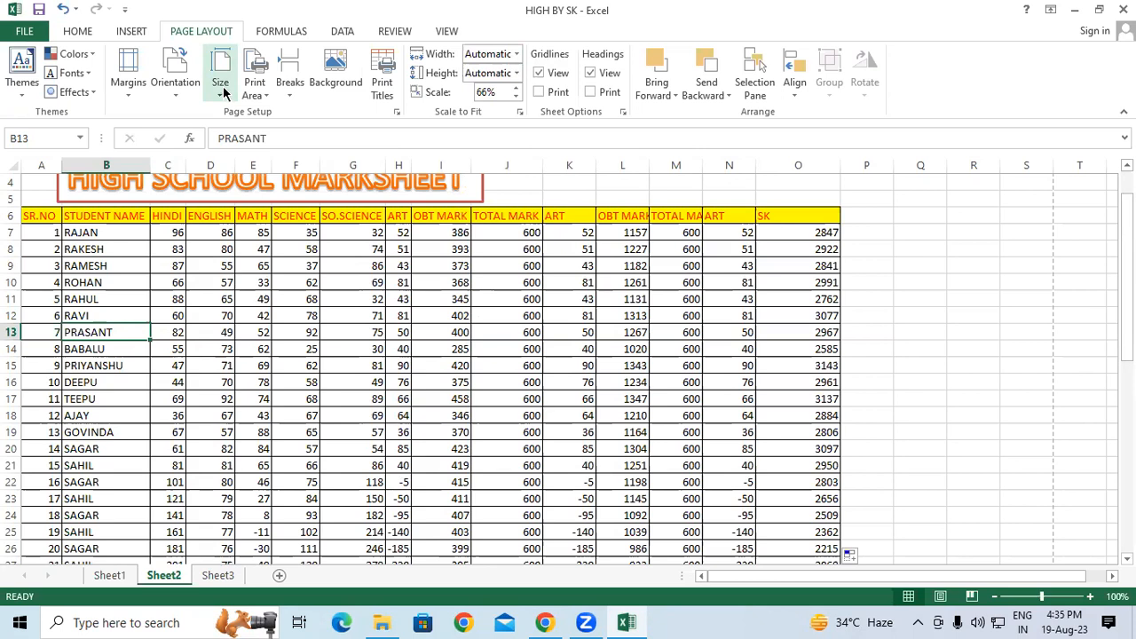
click(850, 252)
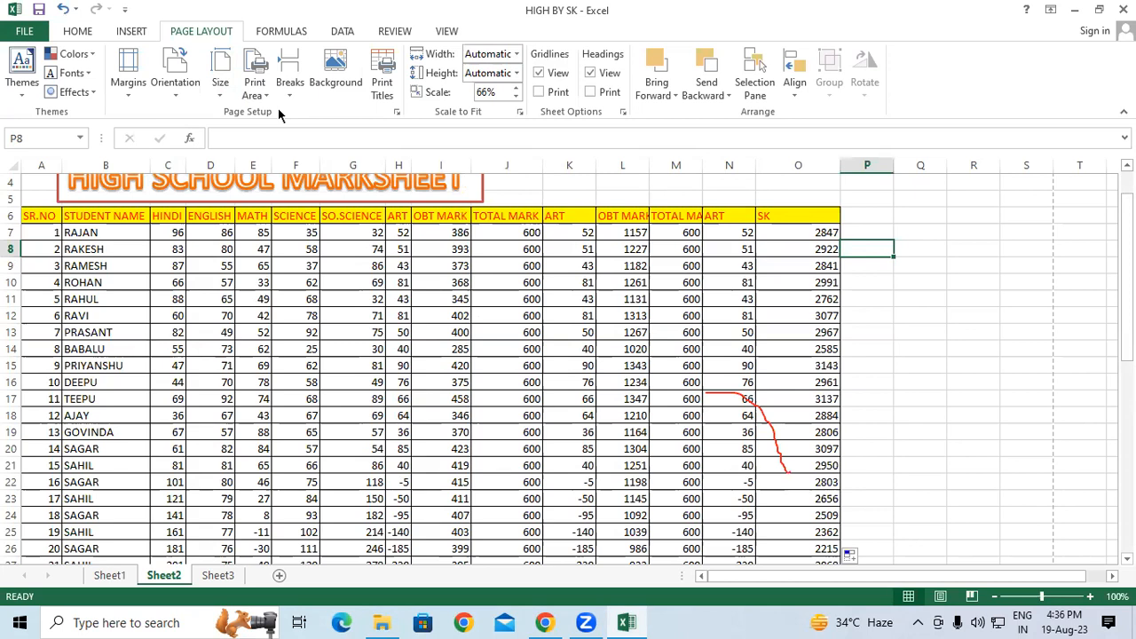
click(881, 300)
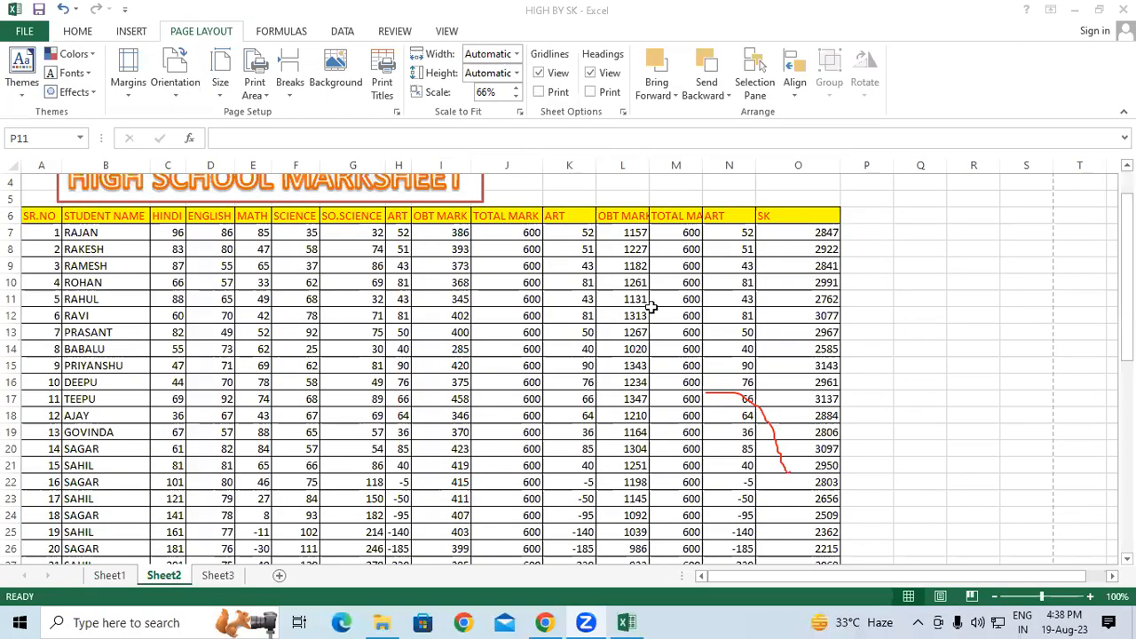
click(858, 417)
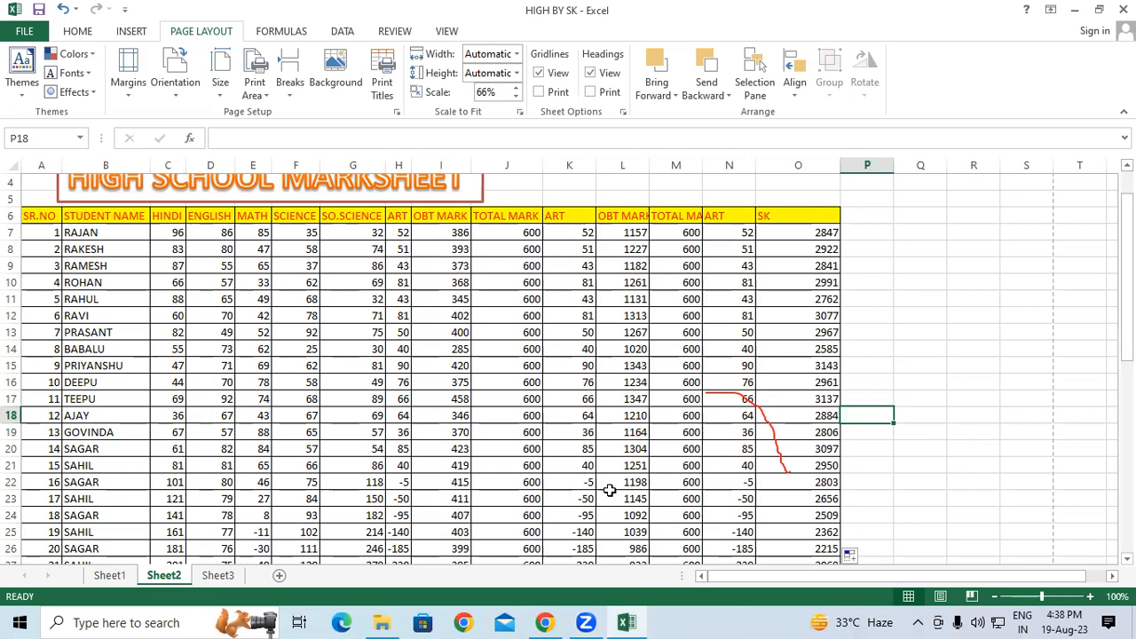
click(848, 332)
- Set the marksheet's paper size to A4 (8.27" x 11.69")
click(219, 94)
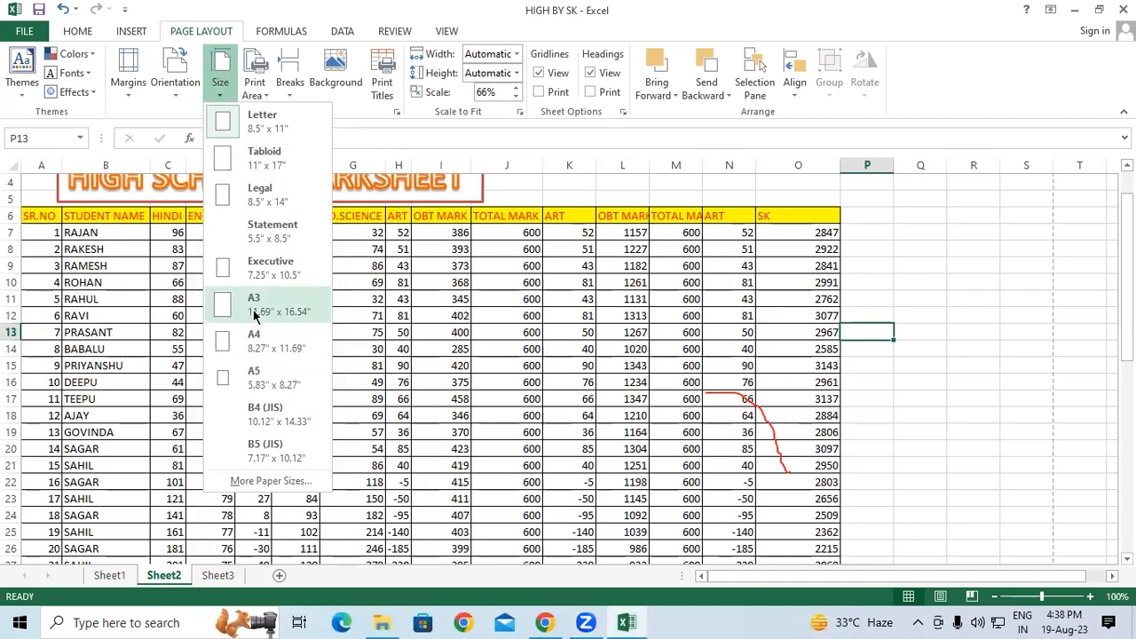
click(253, 340)
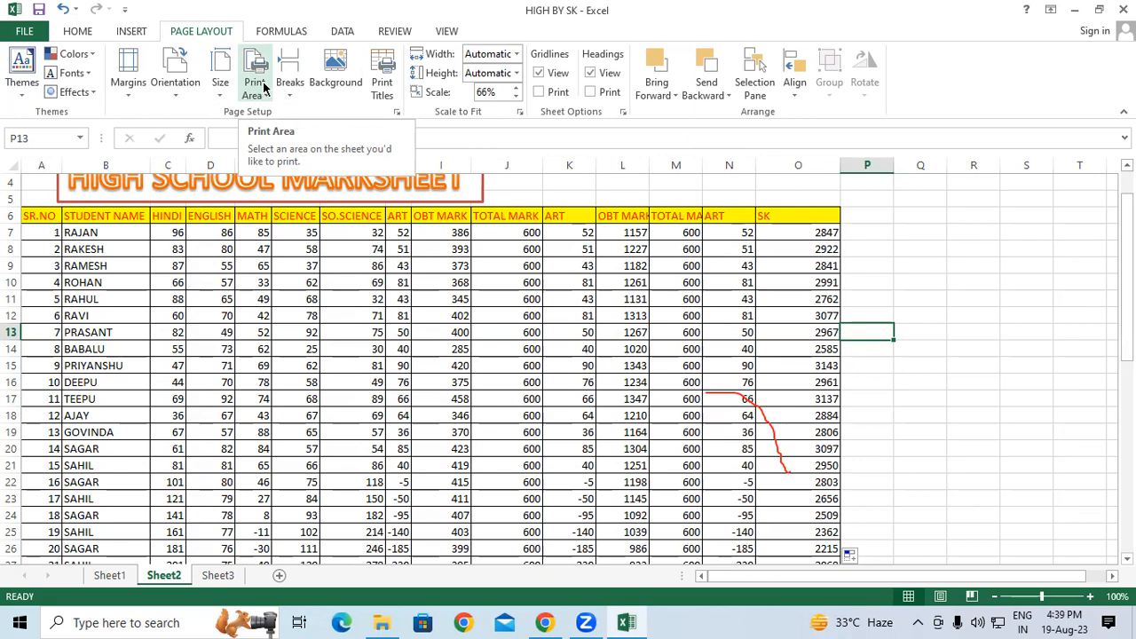
click(477, 330)
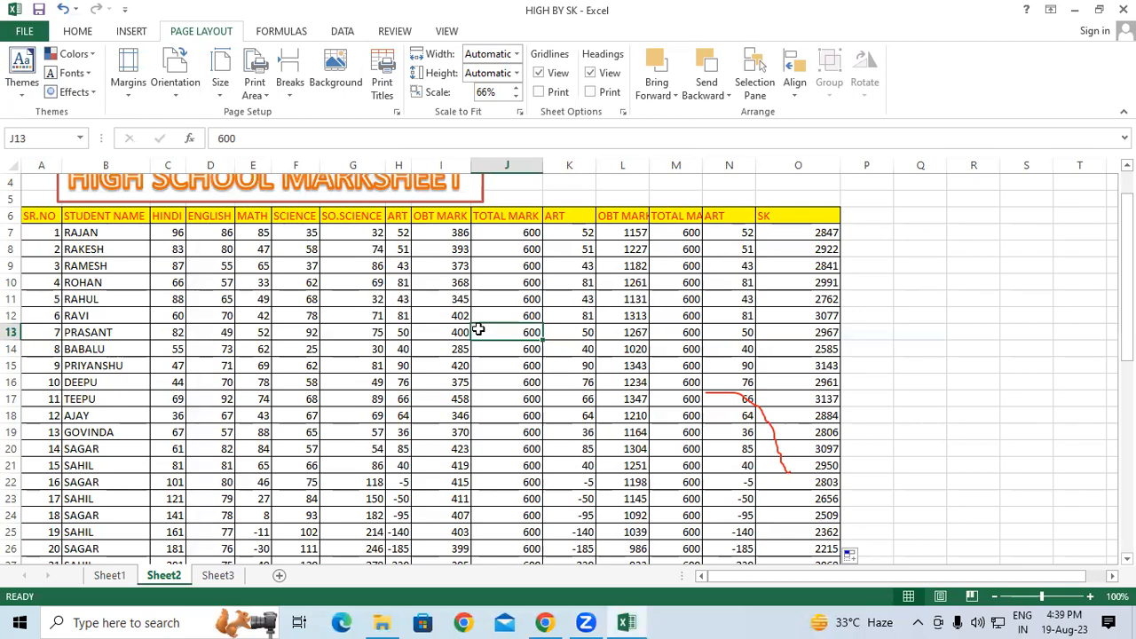
drag(86, 299, 317, 383)
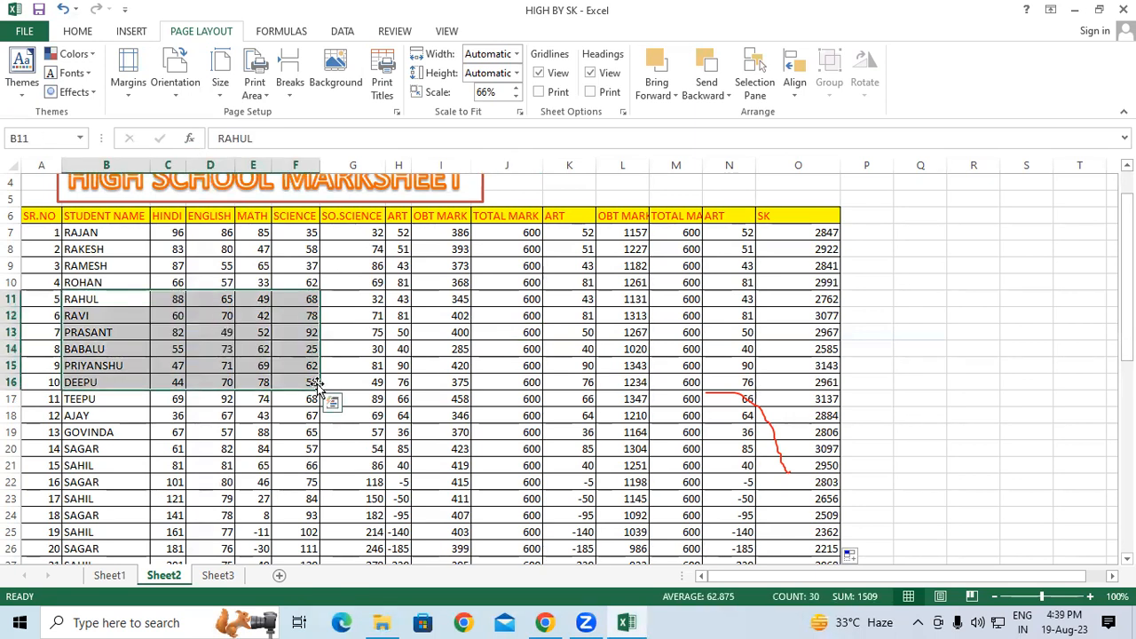
click(261, 448)
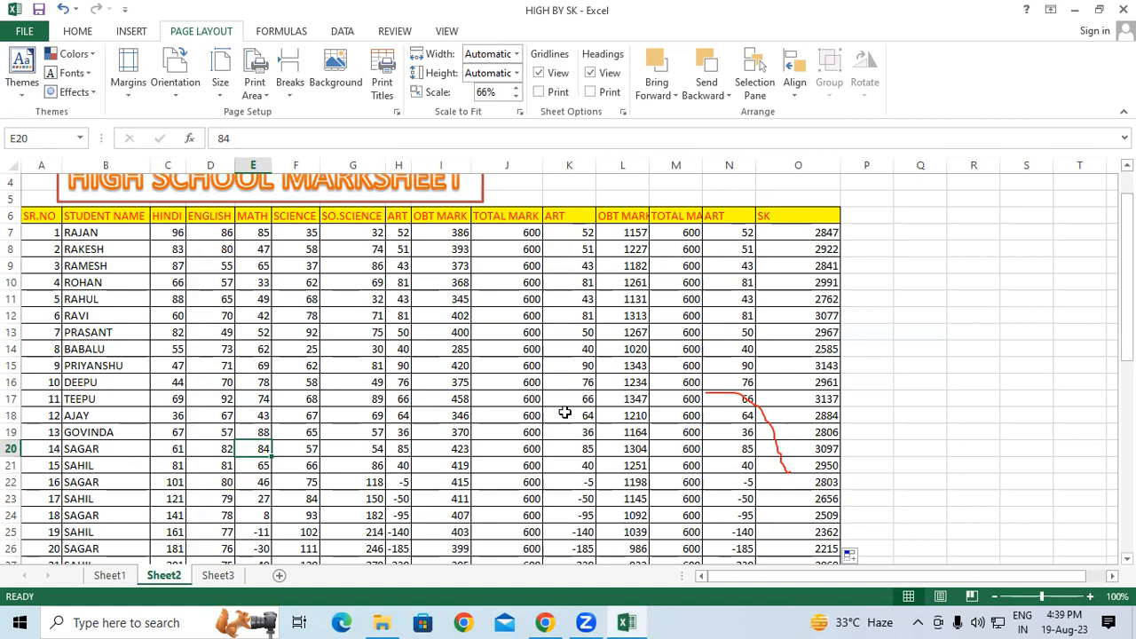
scroll(105, 304, down, 2)
scroll(71, 413, down, 7)
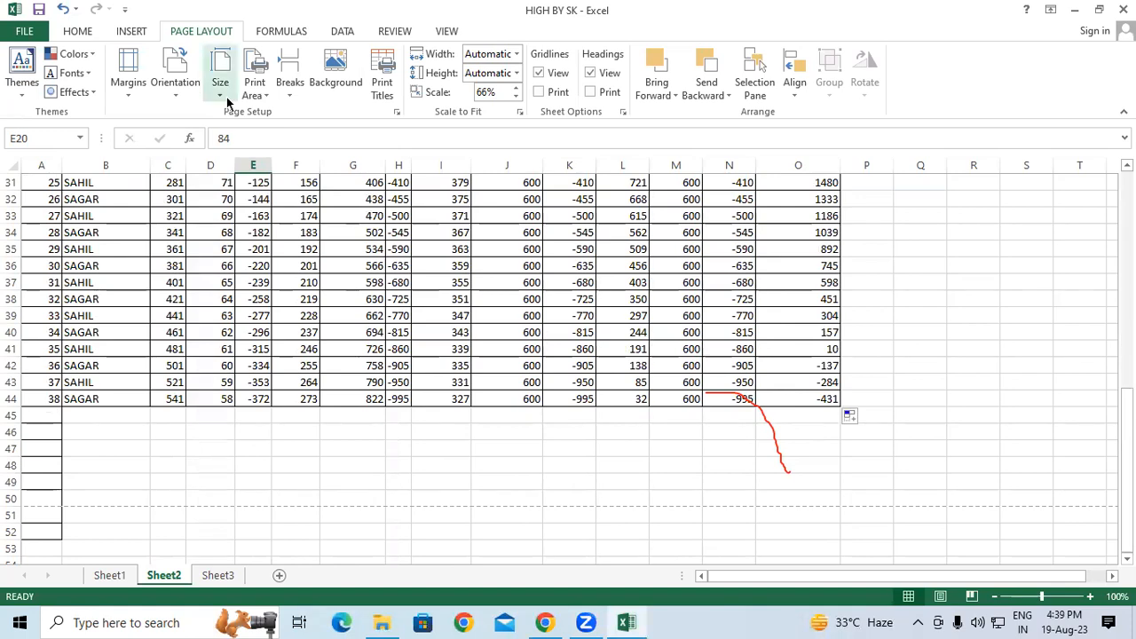
scroll(221, 89, up, 2)
scroll(178, 322, up, 6)
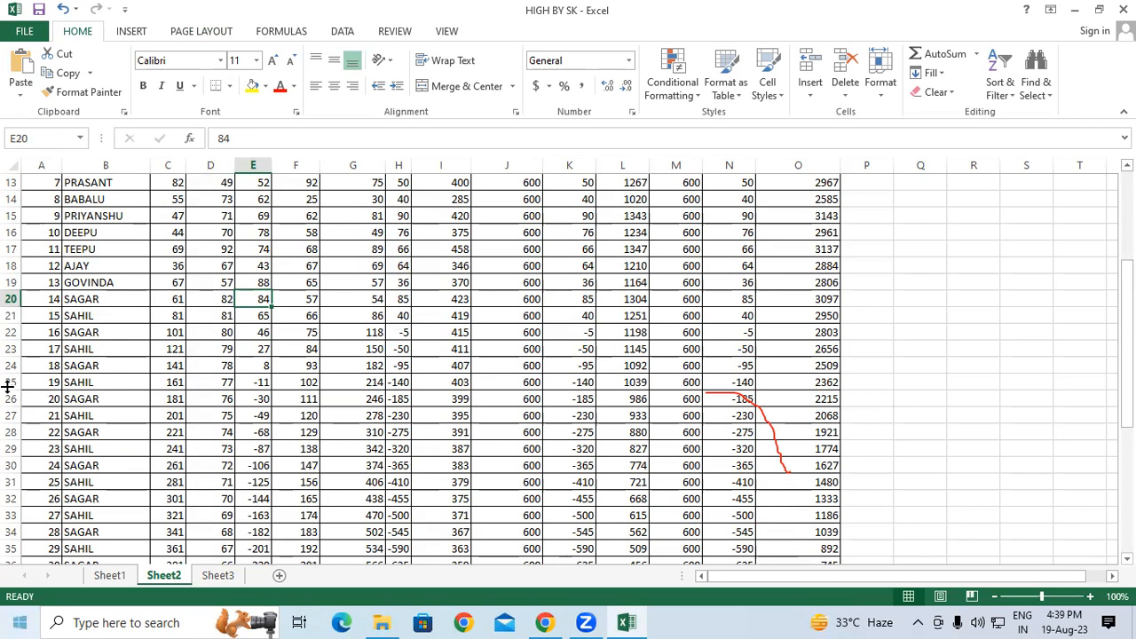
- Set the range A16:O26, covering serial numbers 10 to 20, as the sheet's print area
drag(52, 234, 799, 396)
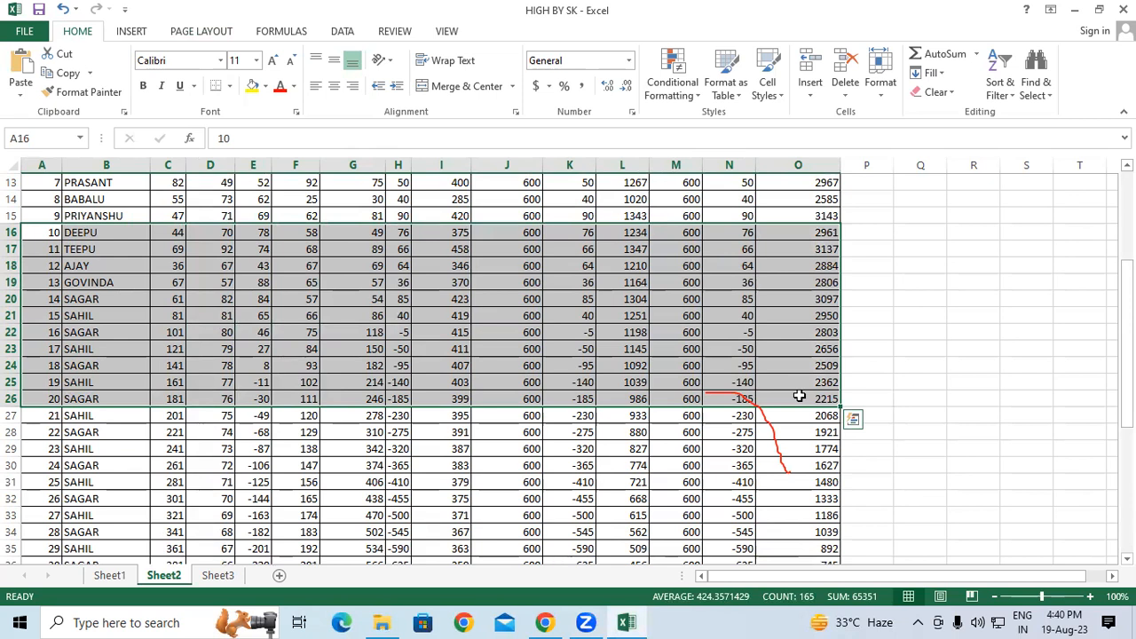
click(207, 34)
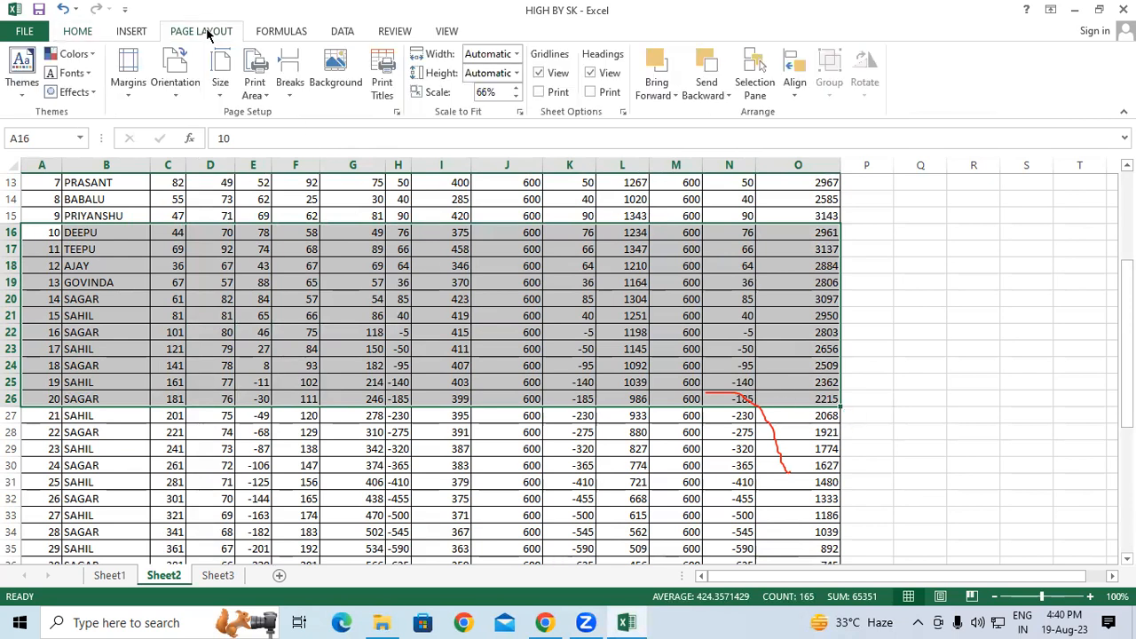
click(266, 95)
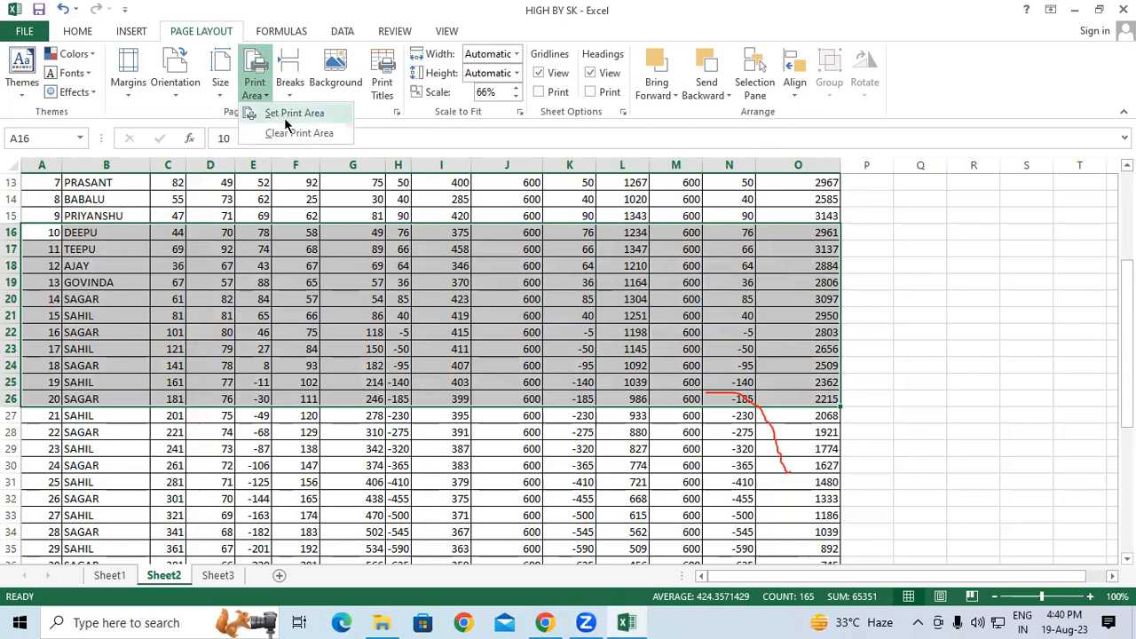
click(285, 113)
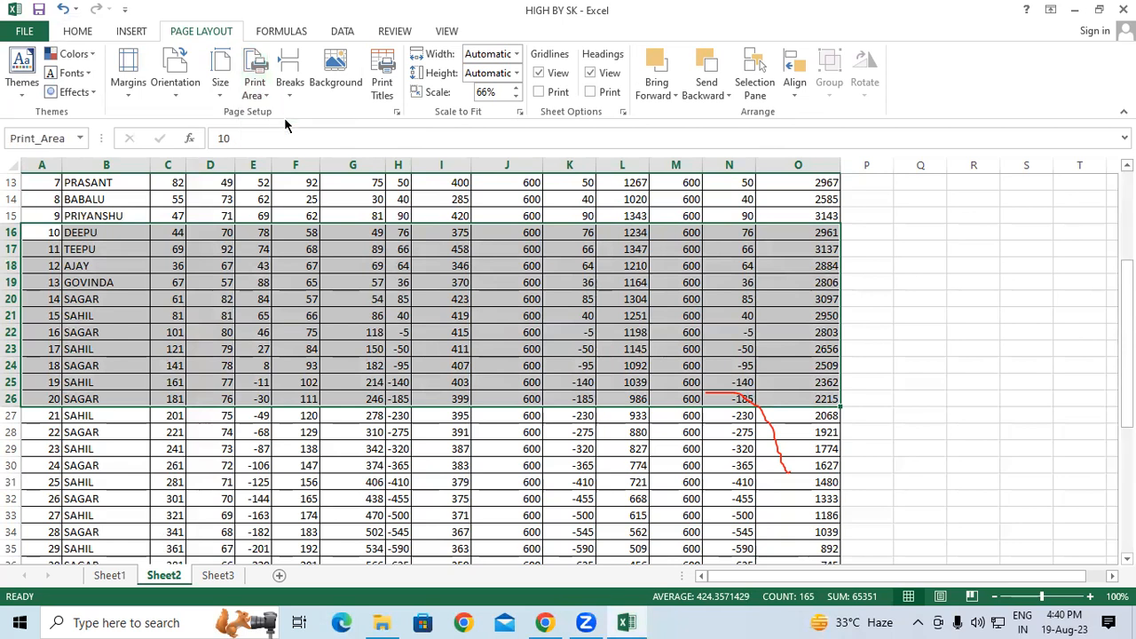
click(191, 416)
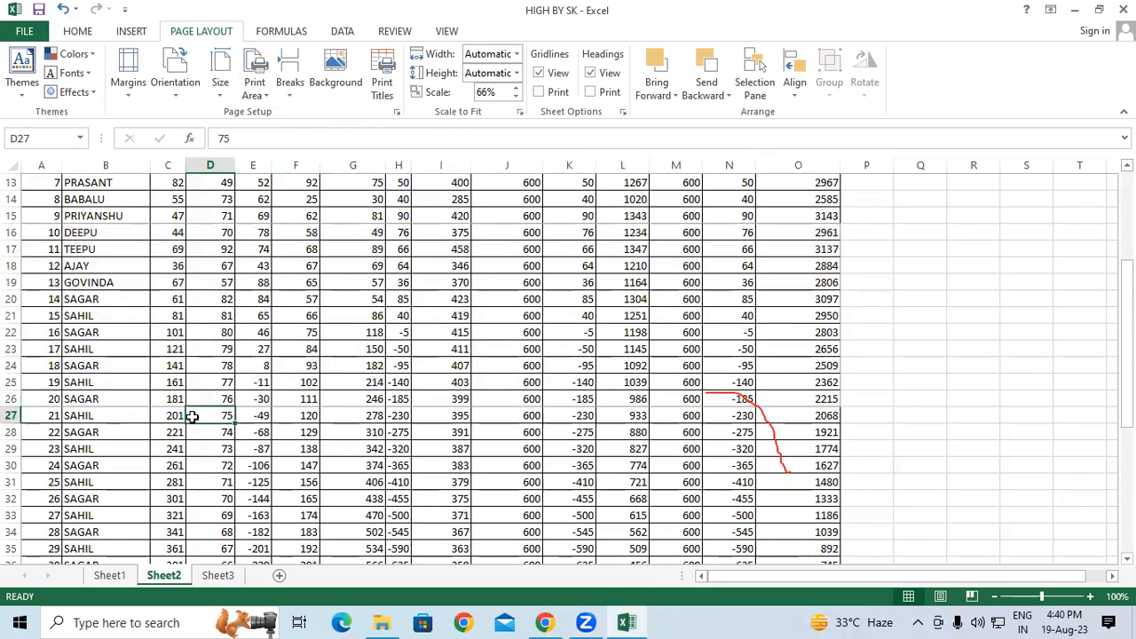
- Check the print preview of the chosen print area and return to the sheet
click(20, 35)
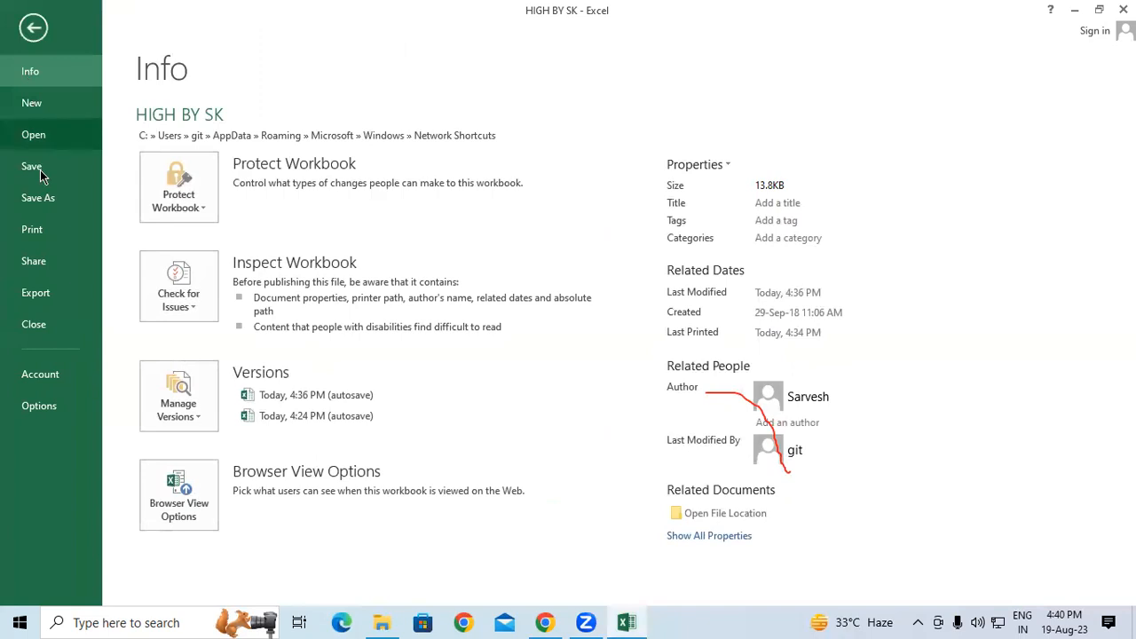
click(37, 229)
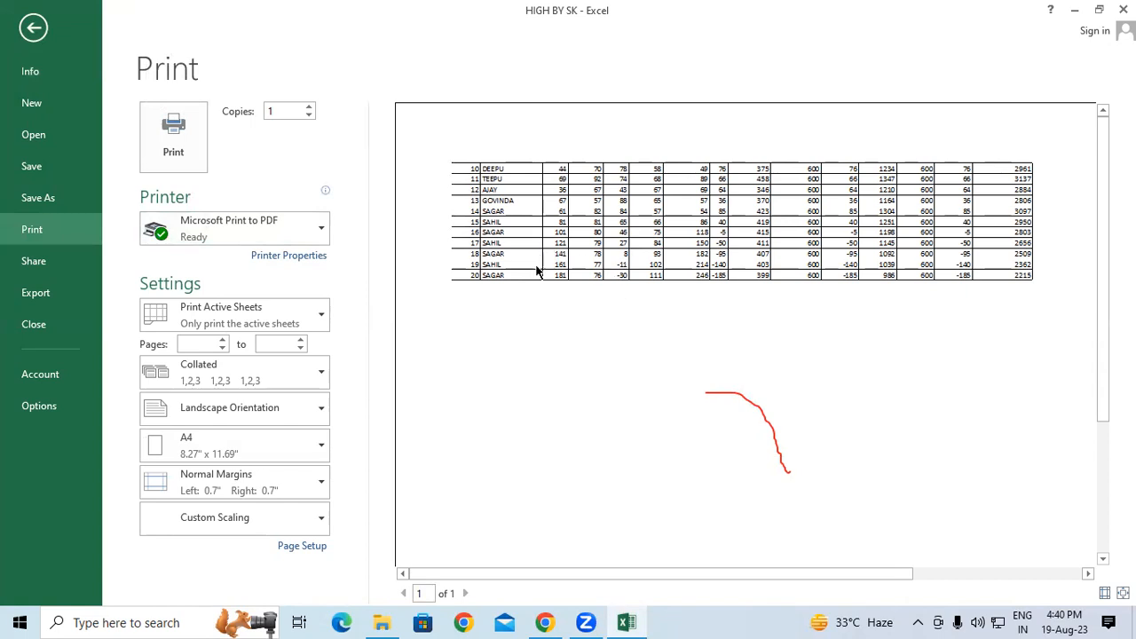
click(574, 237)
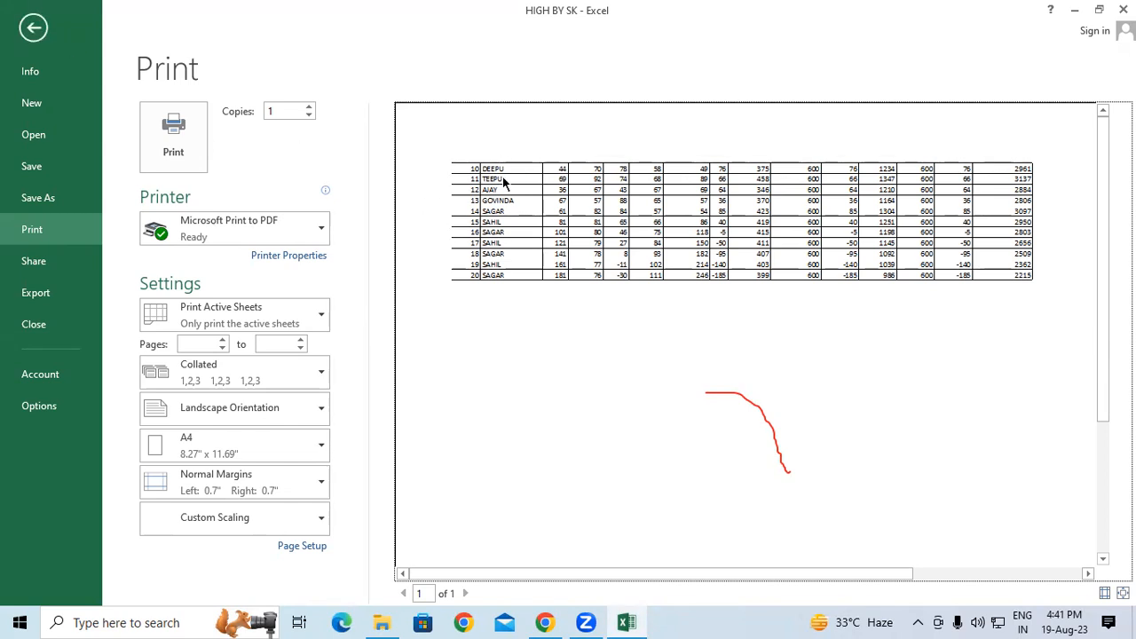
click(33, 27)
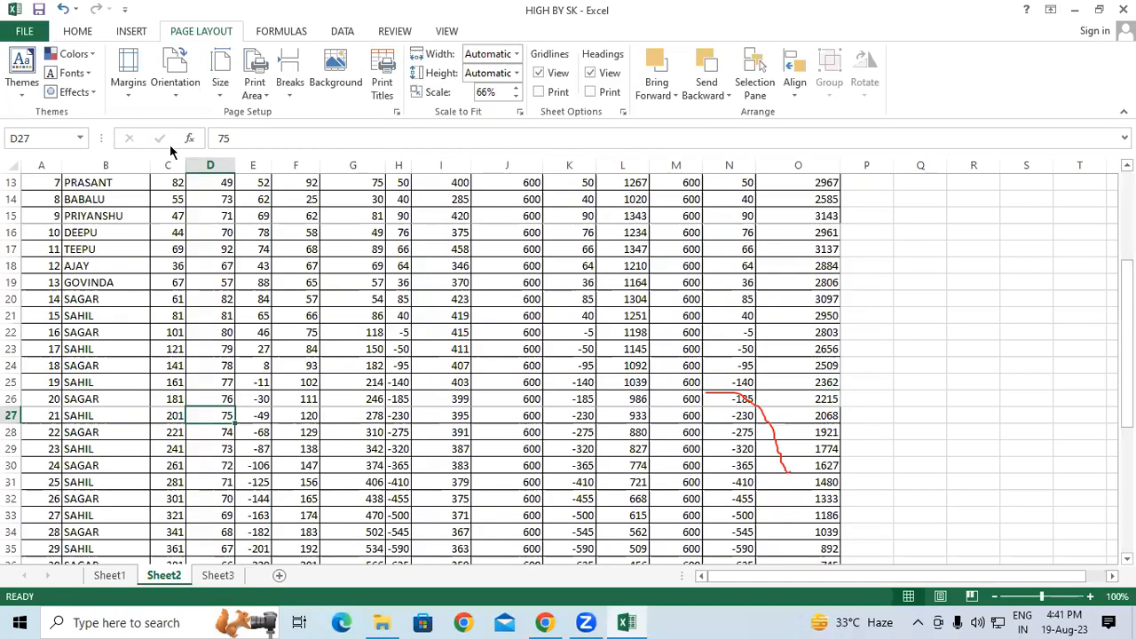
- Locate the first and last rows of the print area, rows 16 and 26, in the marksheet
scroll(238, 355, up, 4)
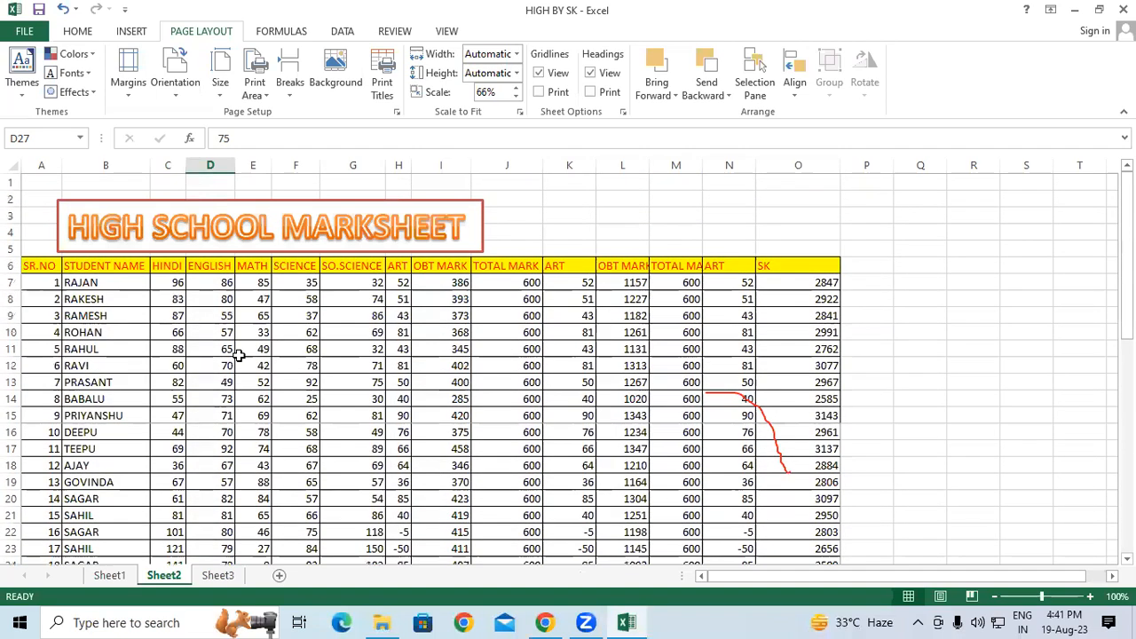
scroll(98, 416, down, 1)
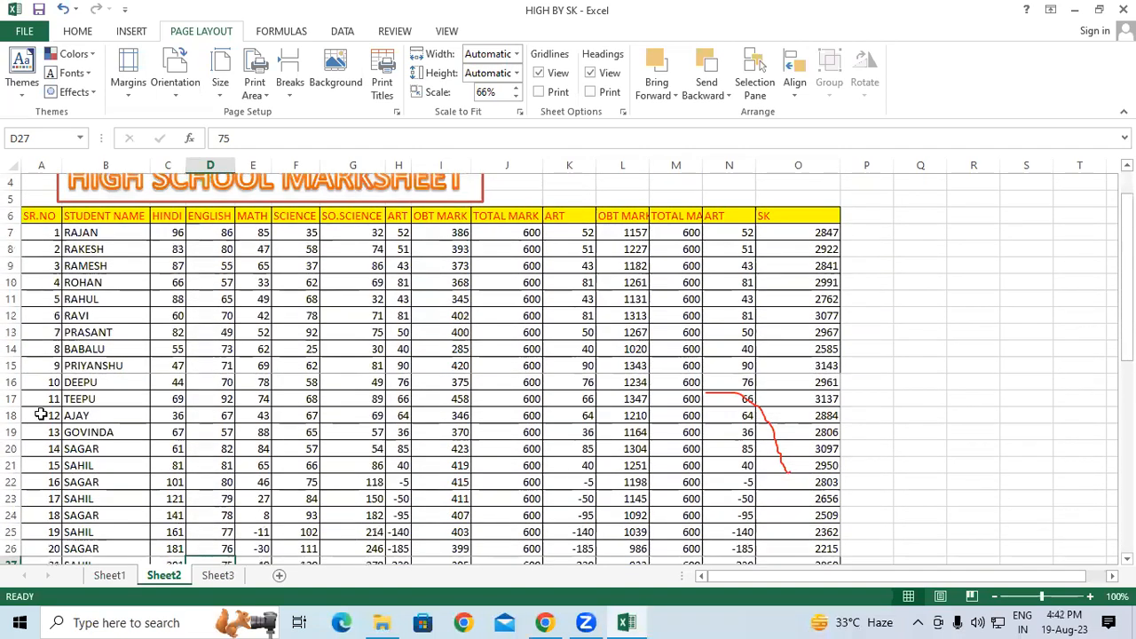
click(11, 382)
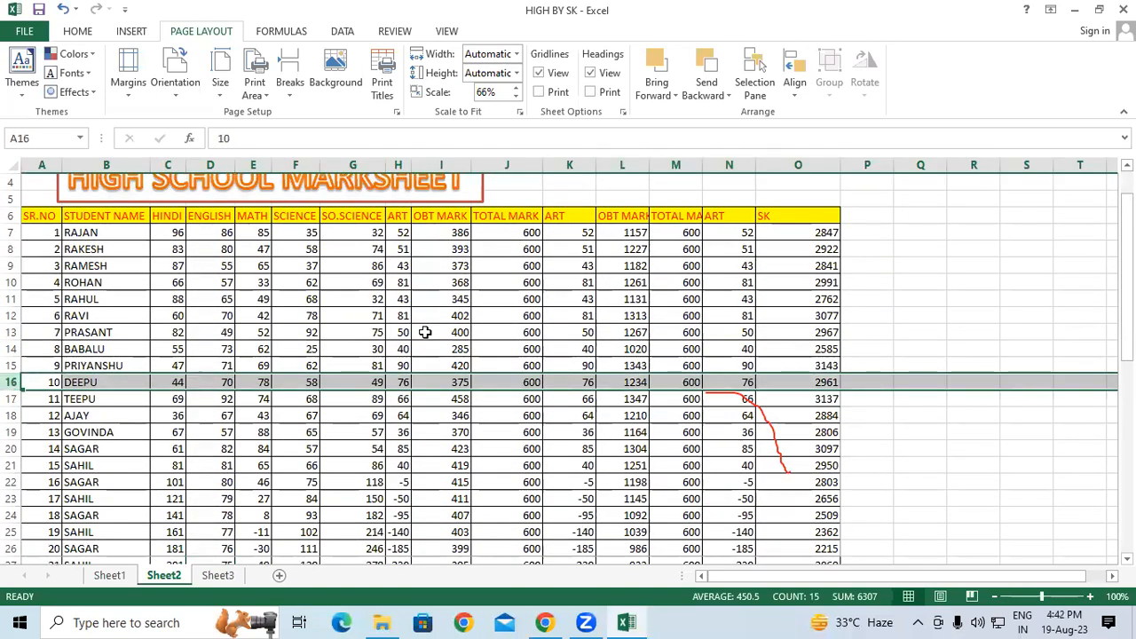
scroll(425, 332, down, 3)
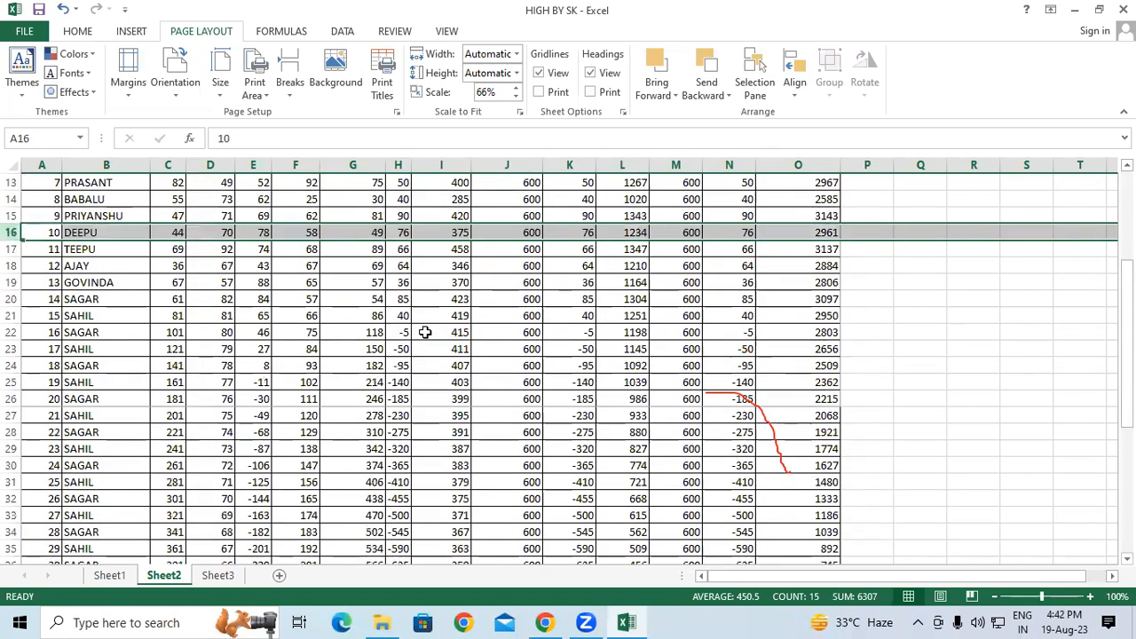
click(11, 399)
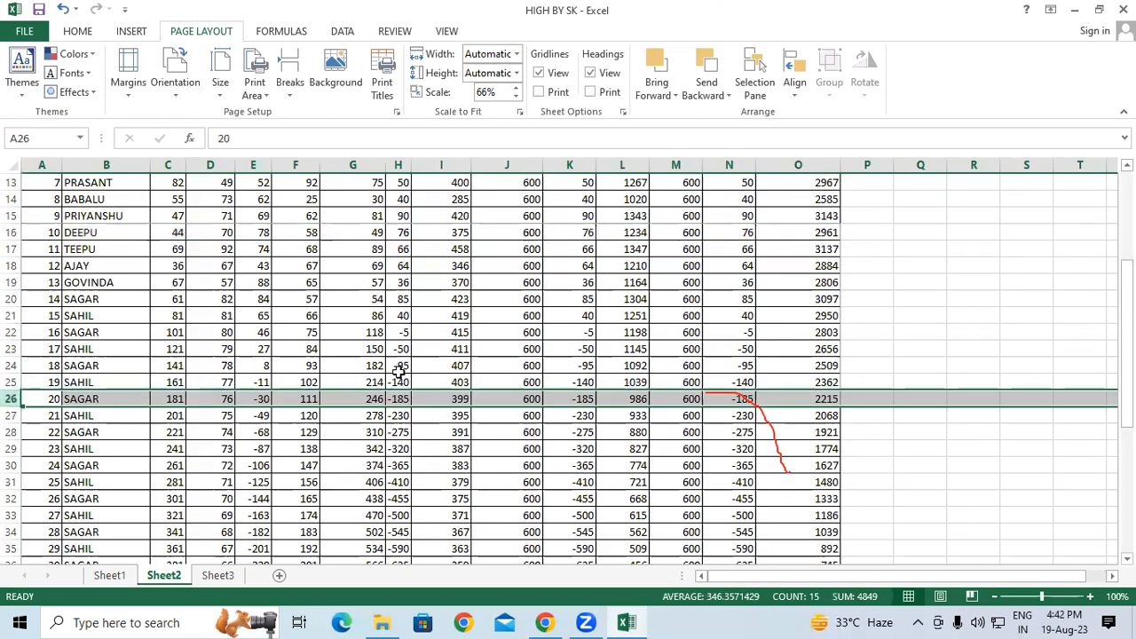
click(526, 315)
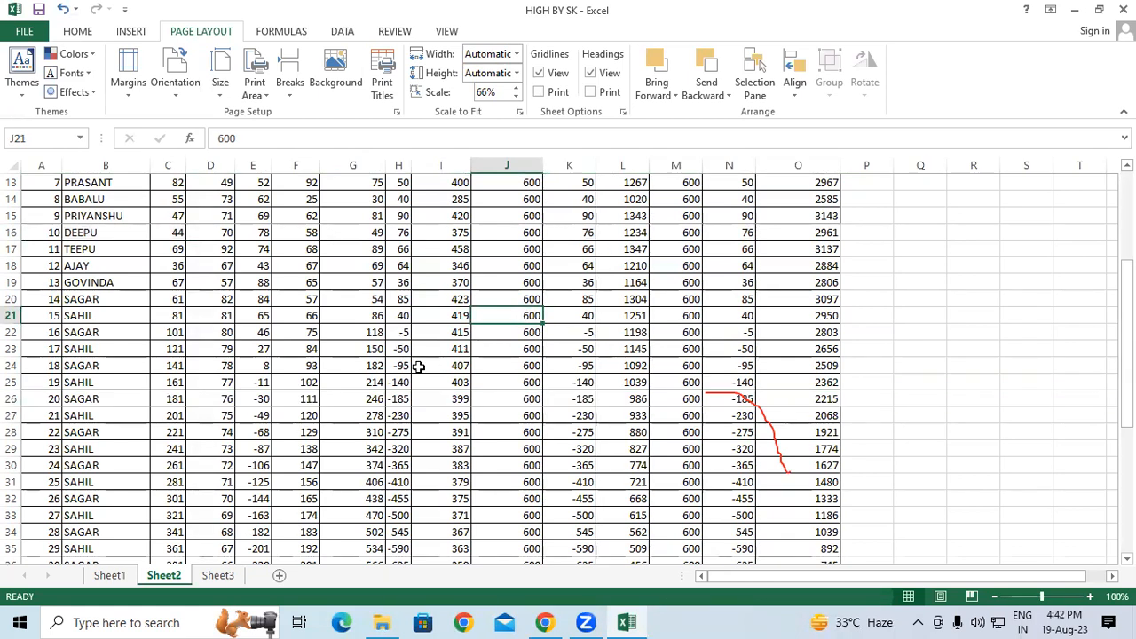
- Set the marksheet's header row 6 ($6:$6) as the print title row to repeat at the top of each page
scroll(418, 366, up, 4)
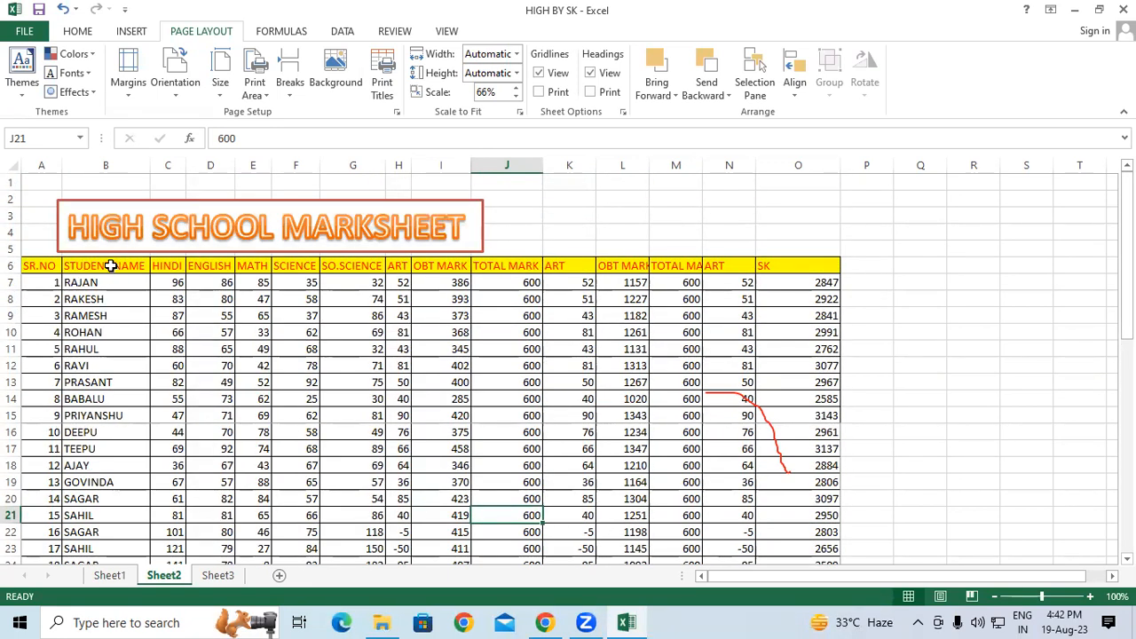
click(286, 378)
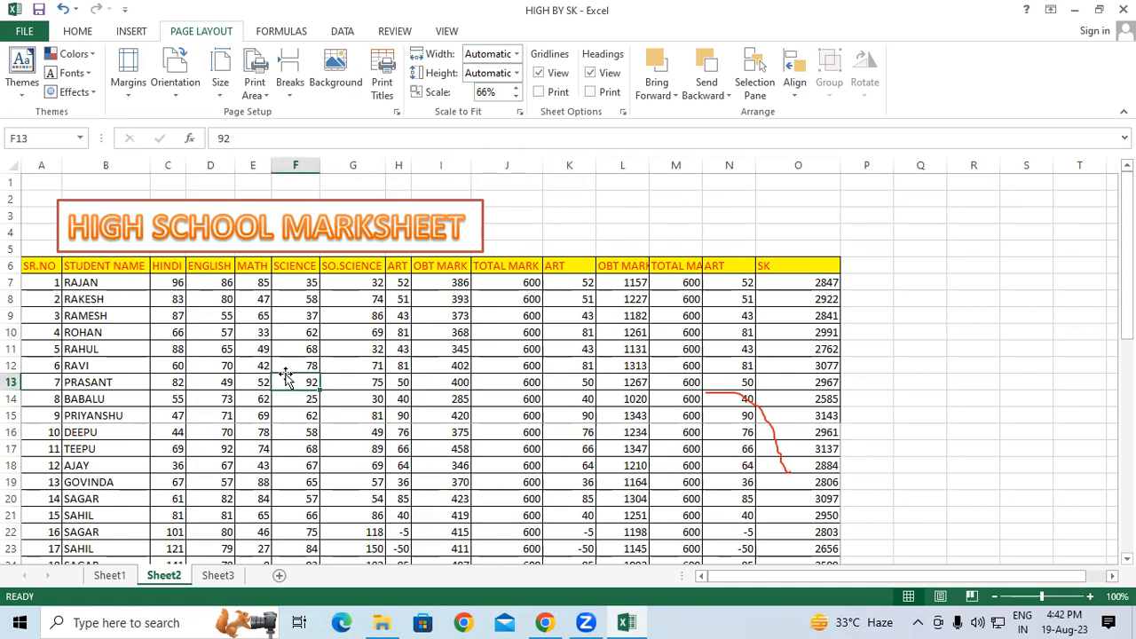
click(381, 70)
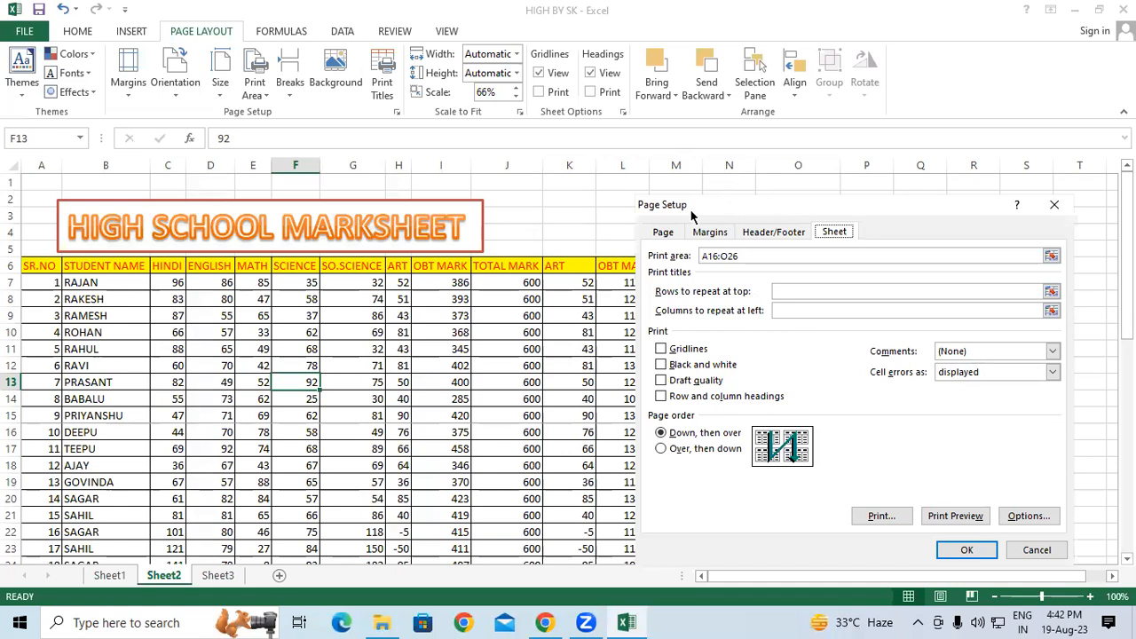
drag(690, 208, 274, 240)
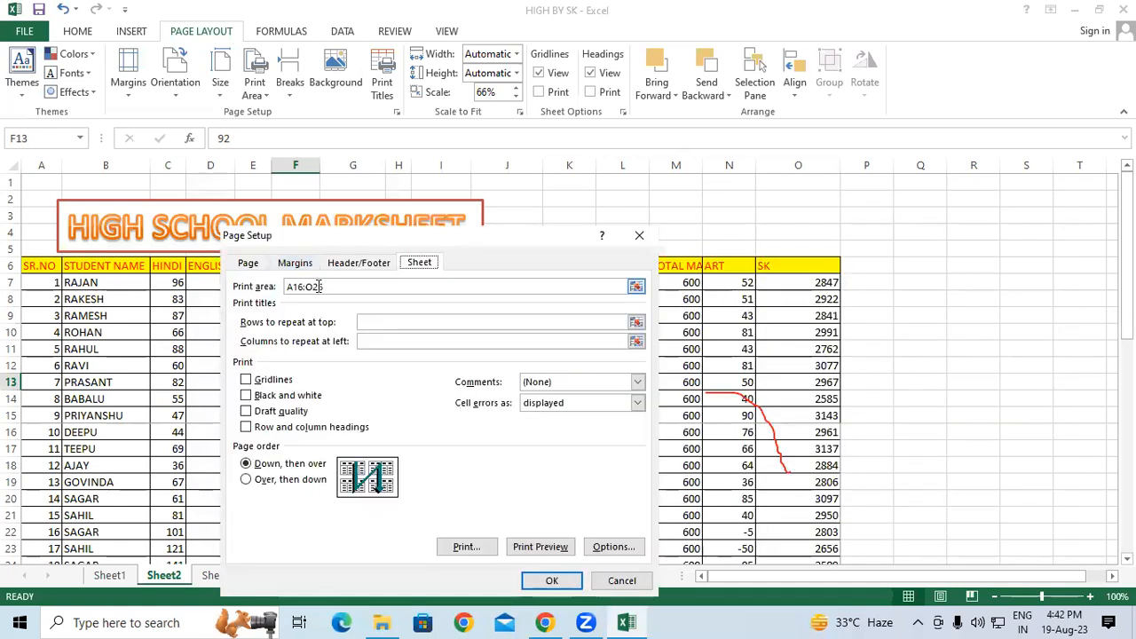
text(6)
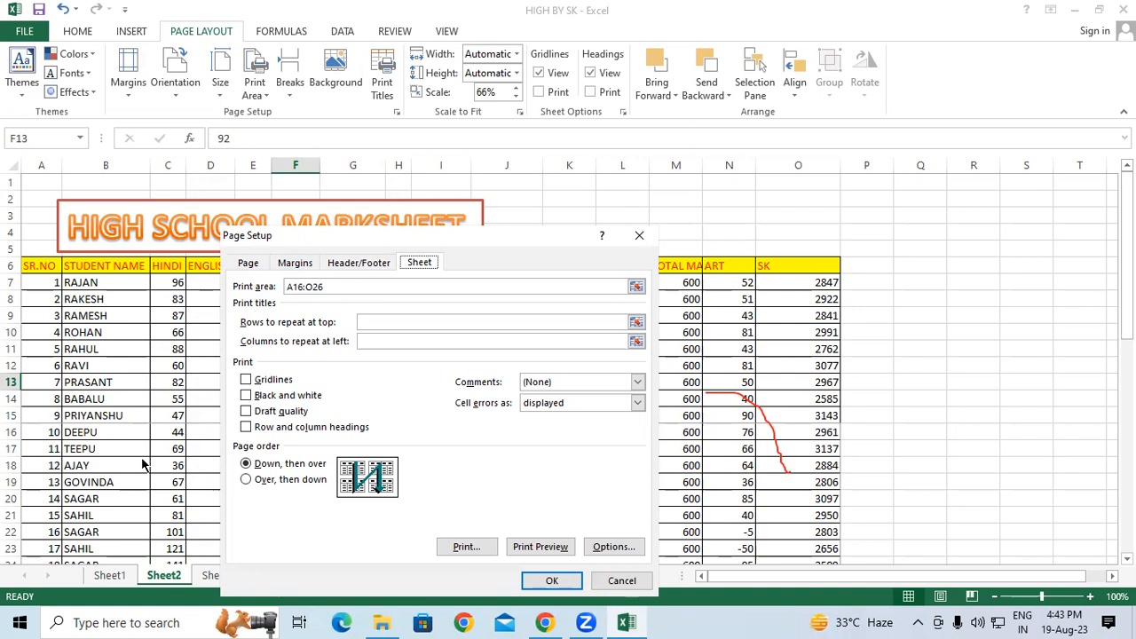
click(367, 338)
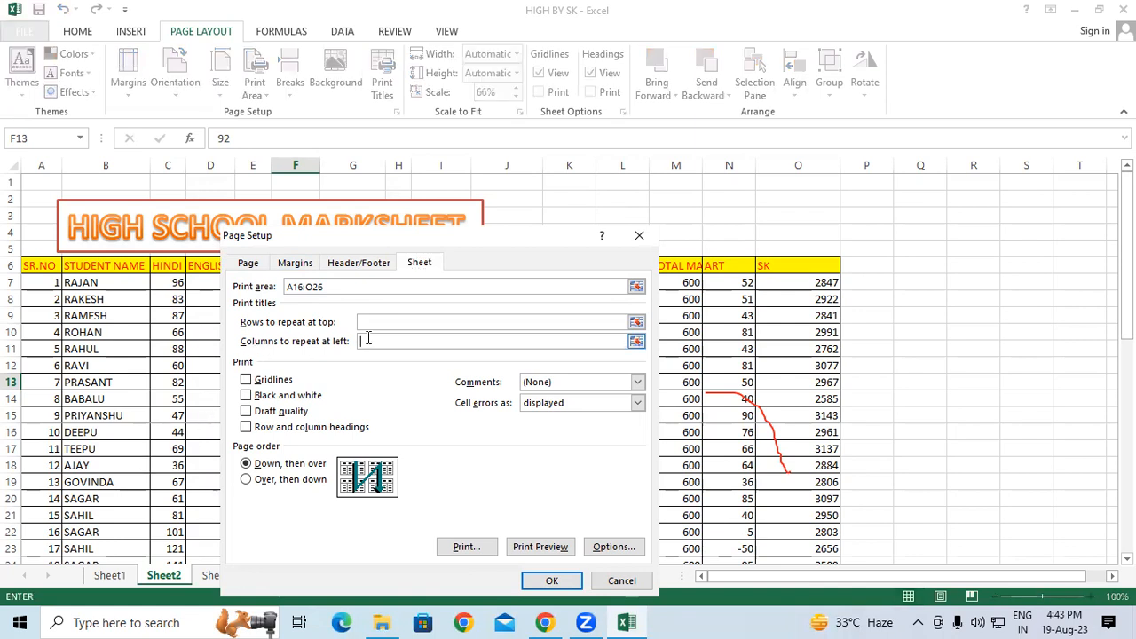
click(362, 321)
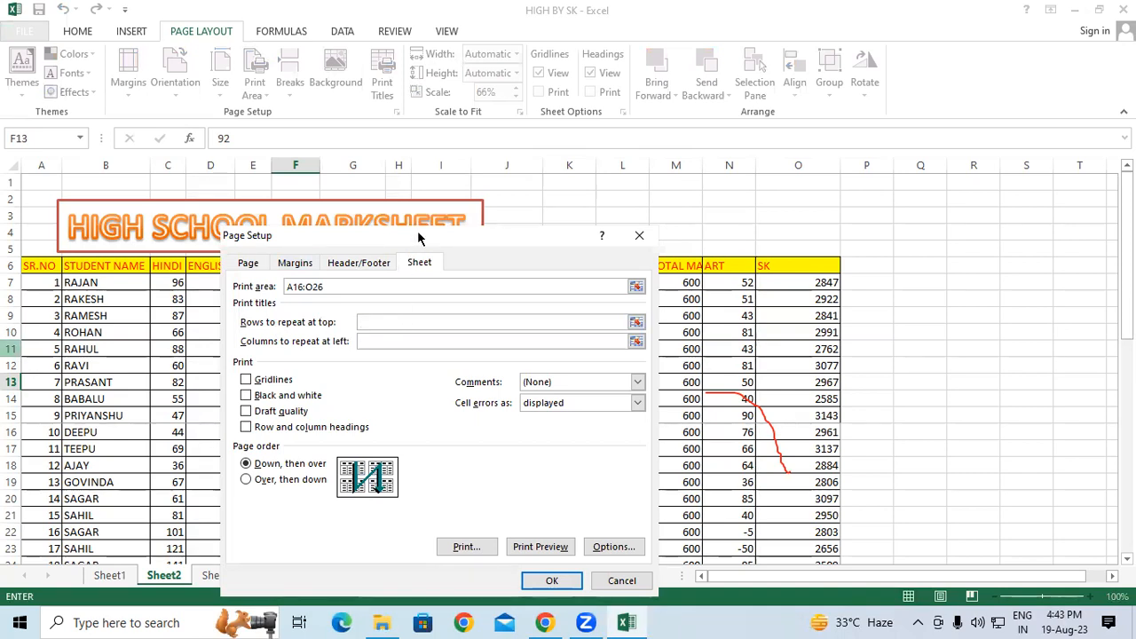
drag(417, 230, 401, 284)
click(24, 265)
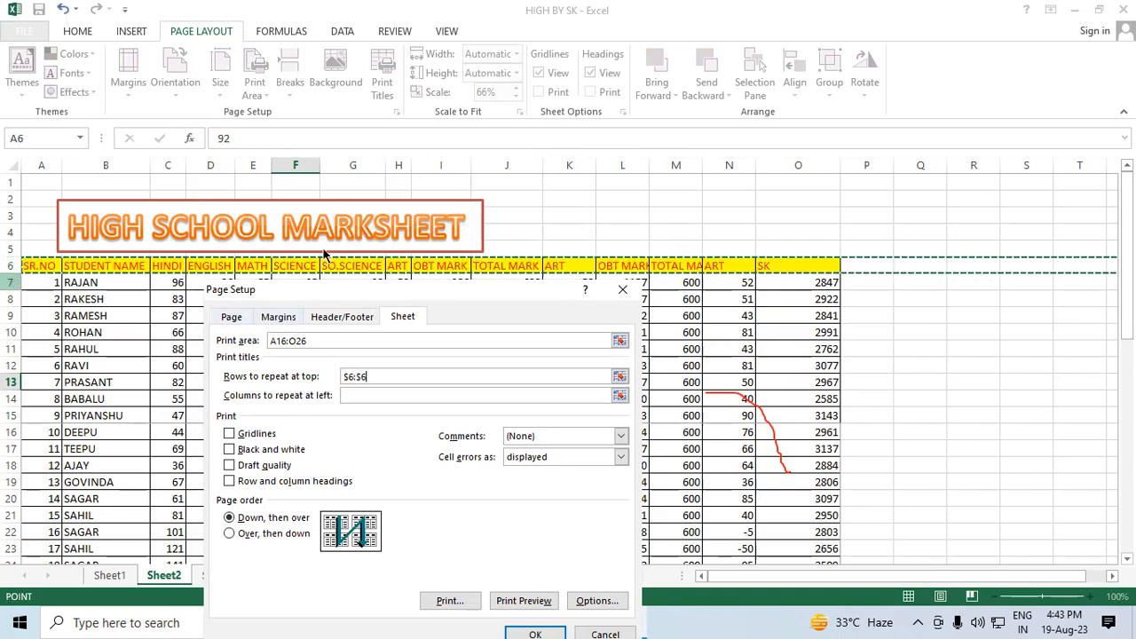
drag(324, 289, 342, 166)
click(566, 509)
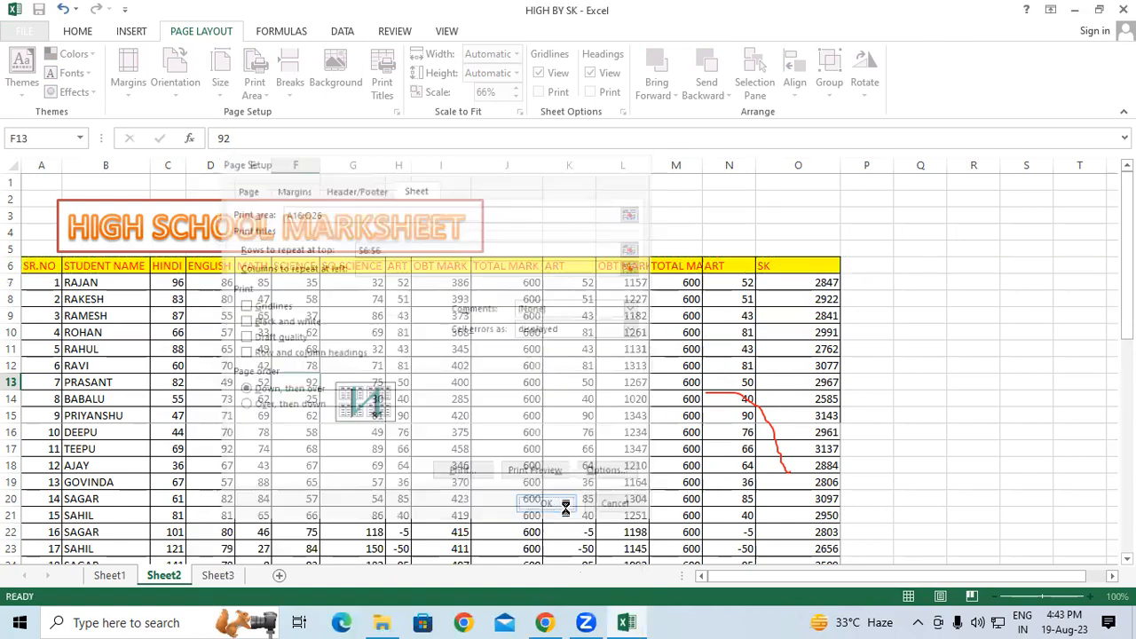
- Check in the print preview how the header row prints above the selected students and return to the sheet
click(477, 315)
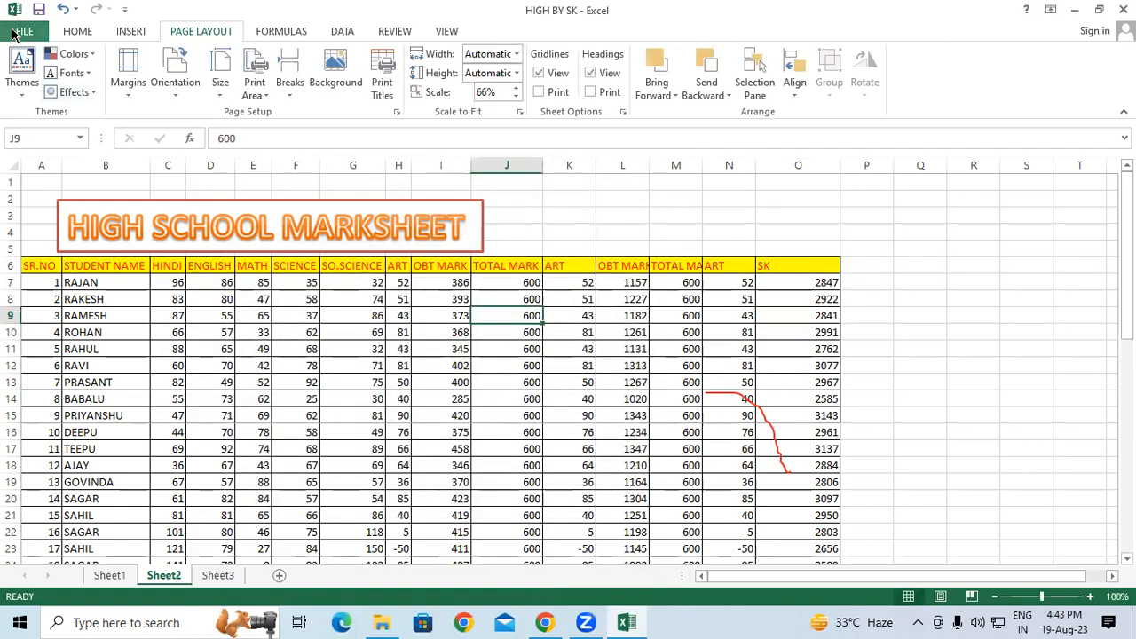
click(20, 32)
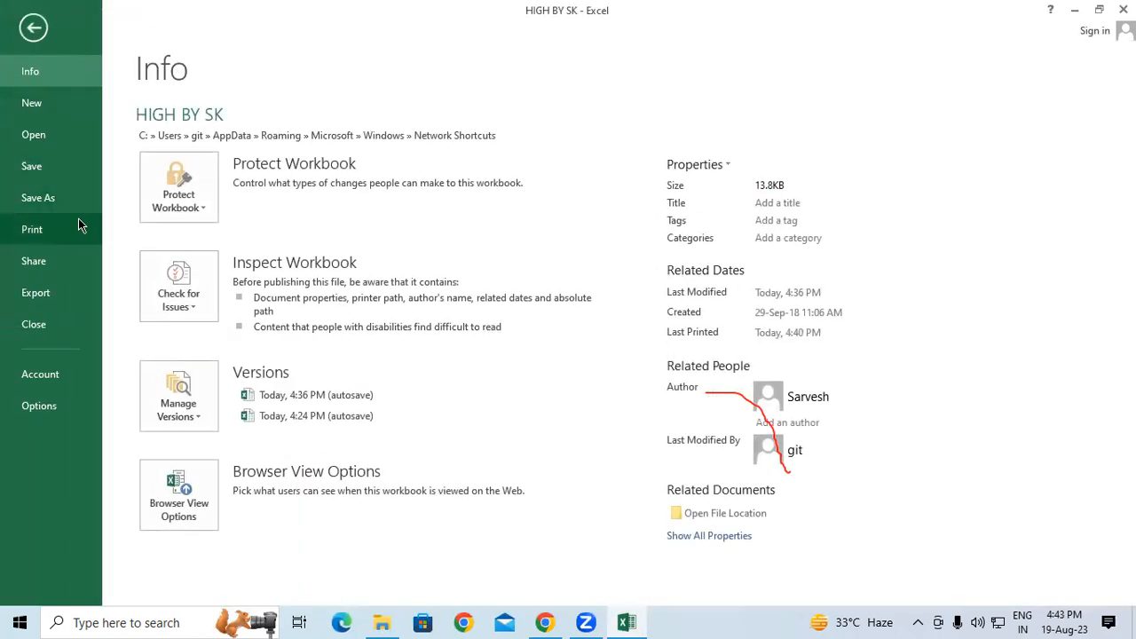
click(76, 227)
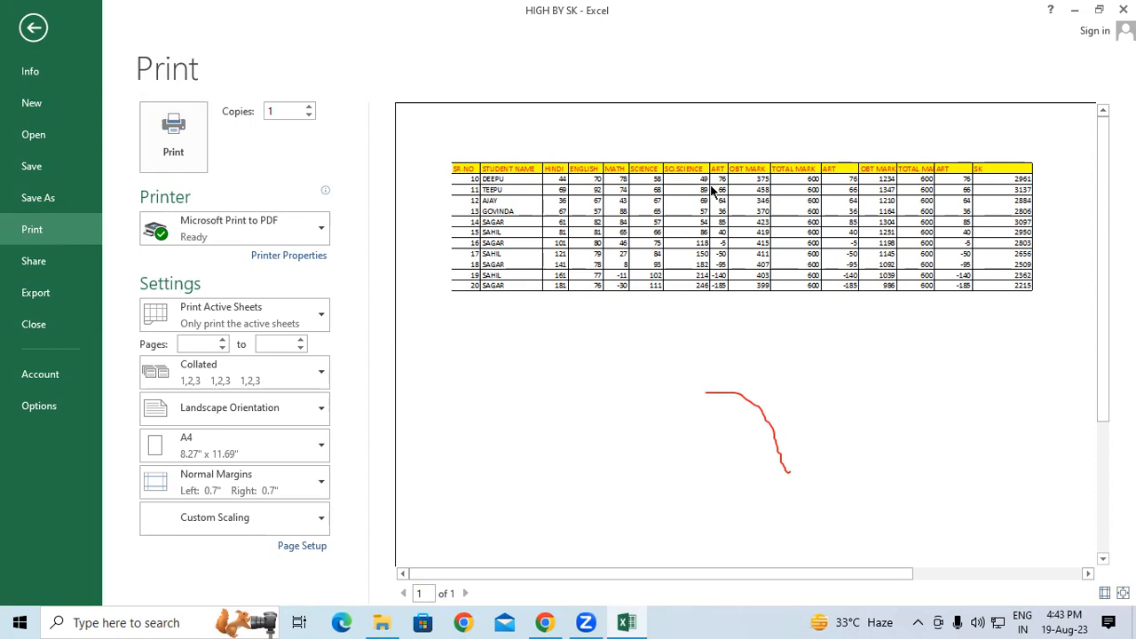
click(33, 29)
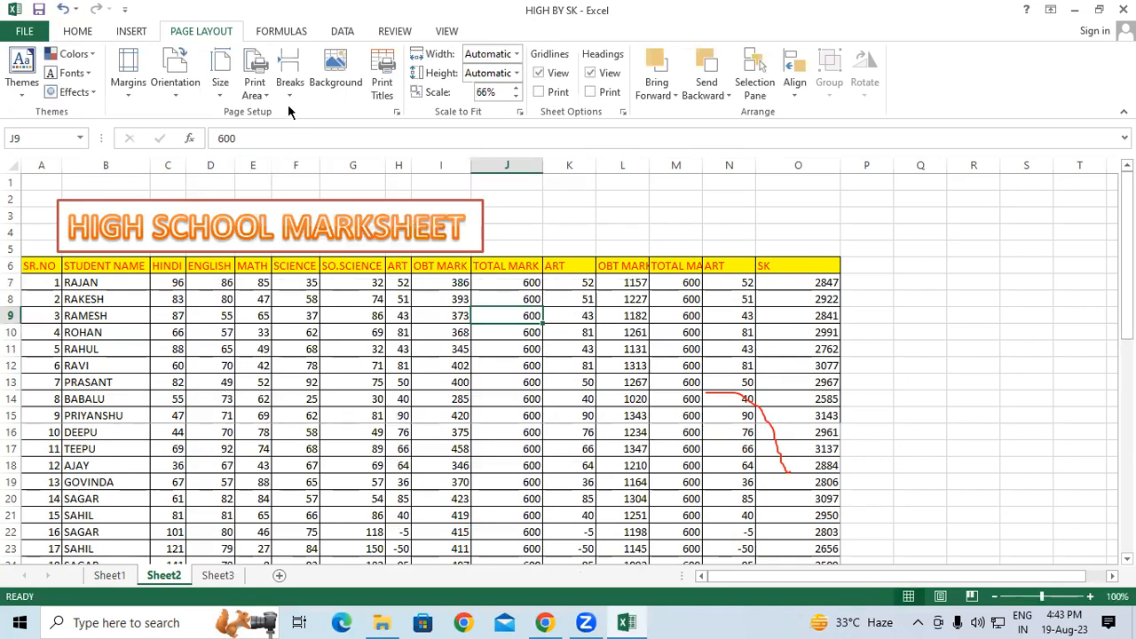
- Clear the marksheet's print area, check the print preview and return to the sheet
click(257, 91)
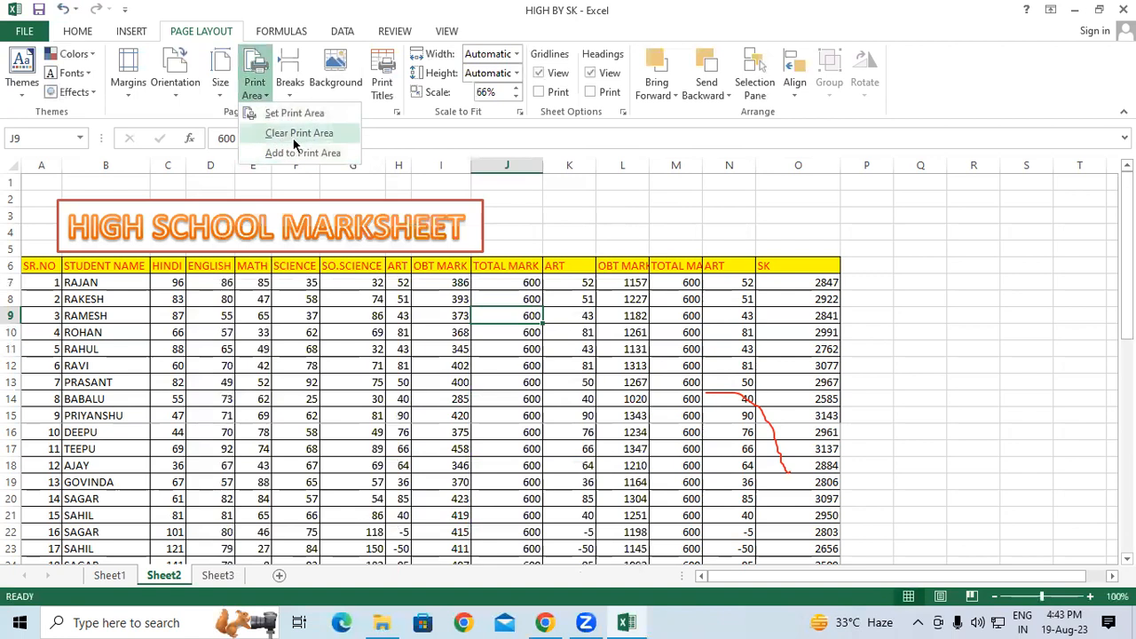
click(296, 135)
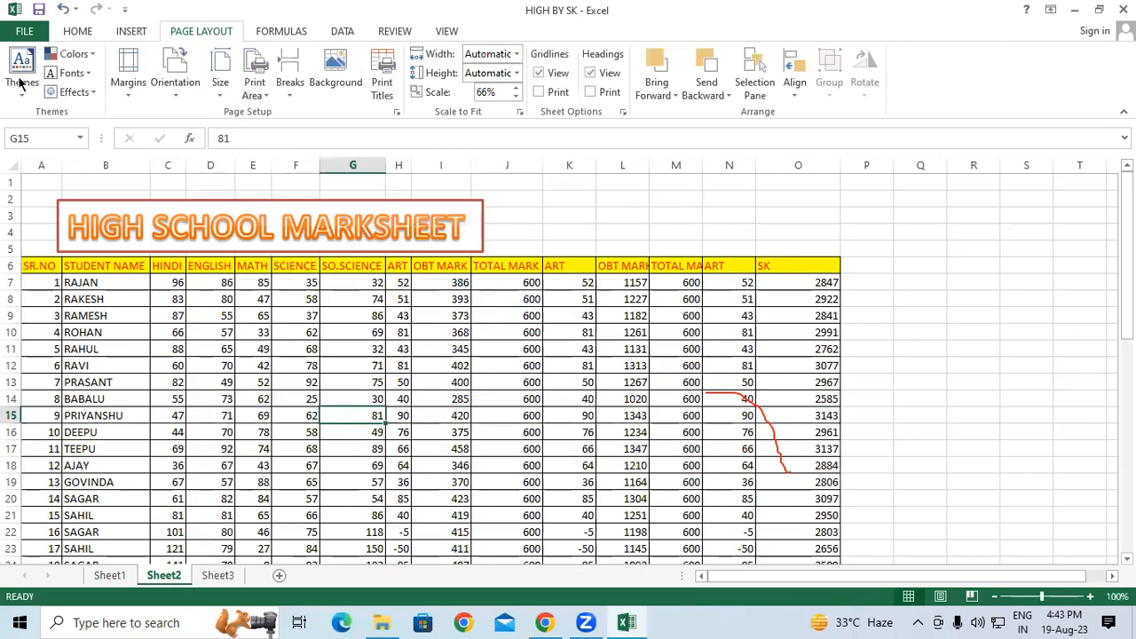
click(24, 32)
click(44, 238)
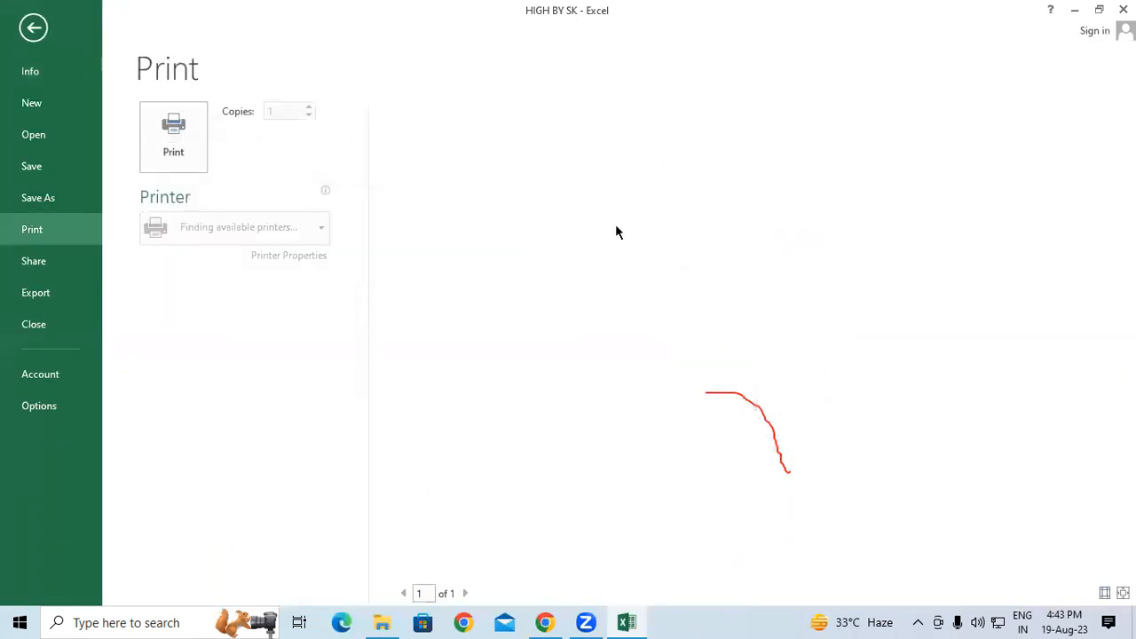
click(32, 28)
- Set the rows of serial numbers 27 to 30 (A33:N36) as the print area
scroll(27, 399, down, 8)
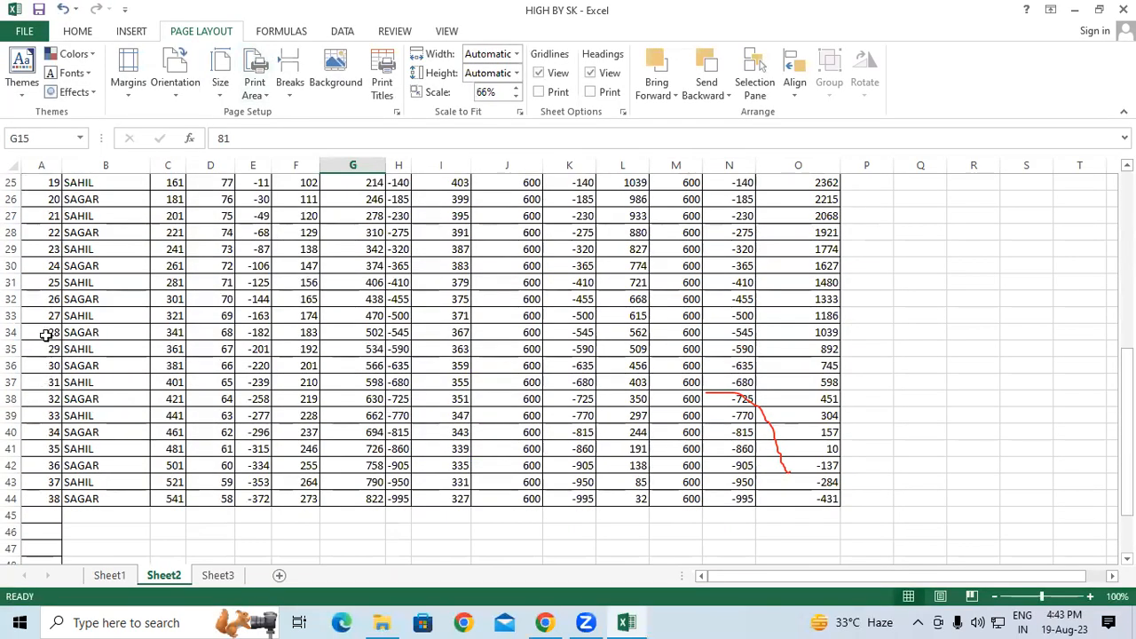
drag(43, 316, 738, 371)
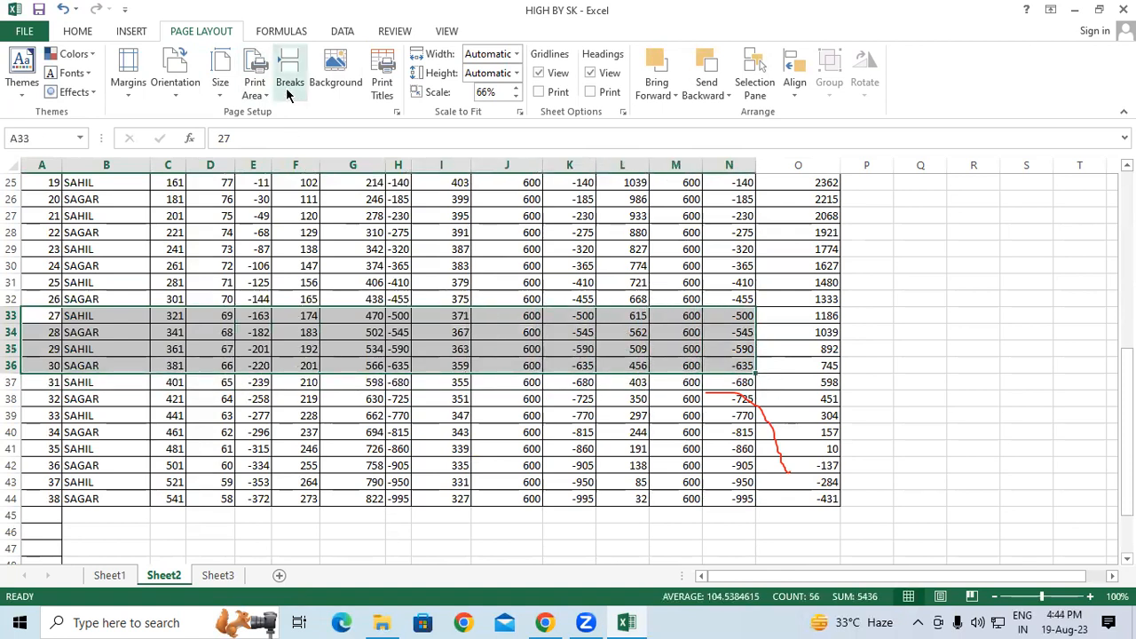
click(255, 82)
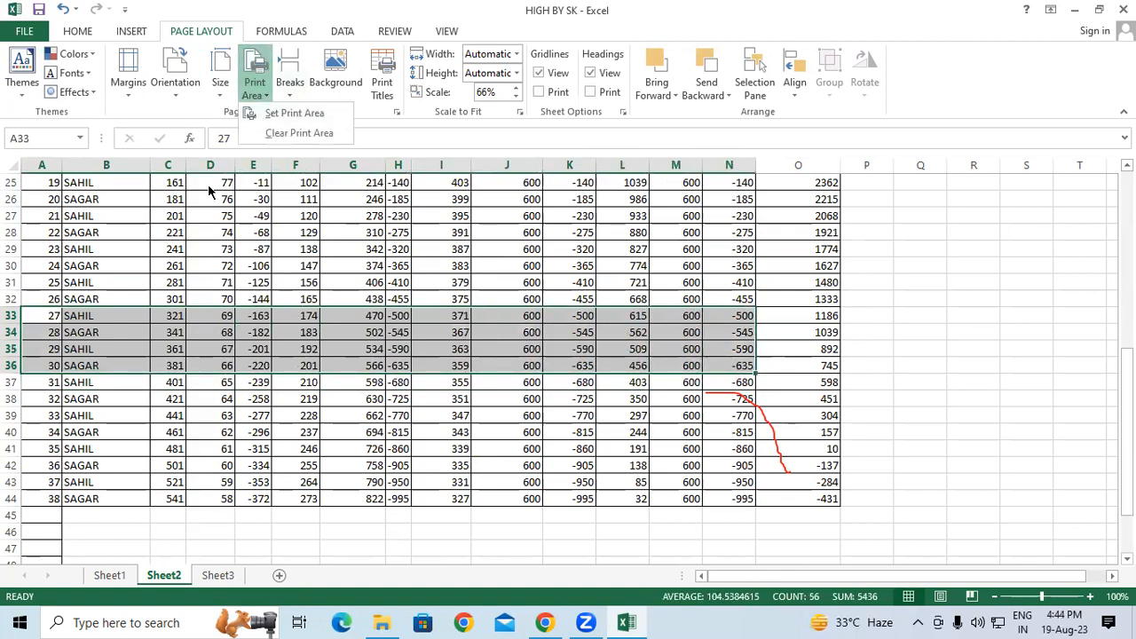
click(285, 119)
click(246, 266)
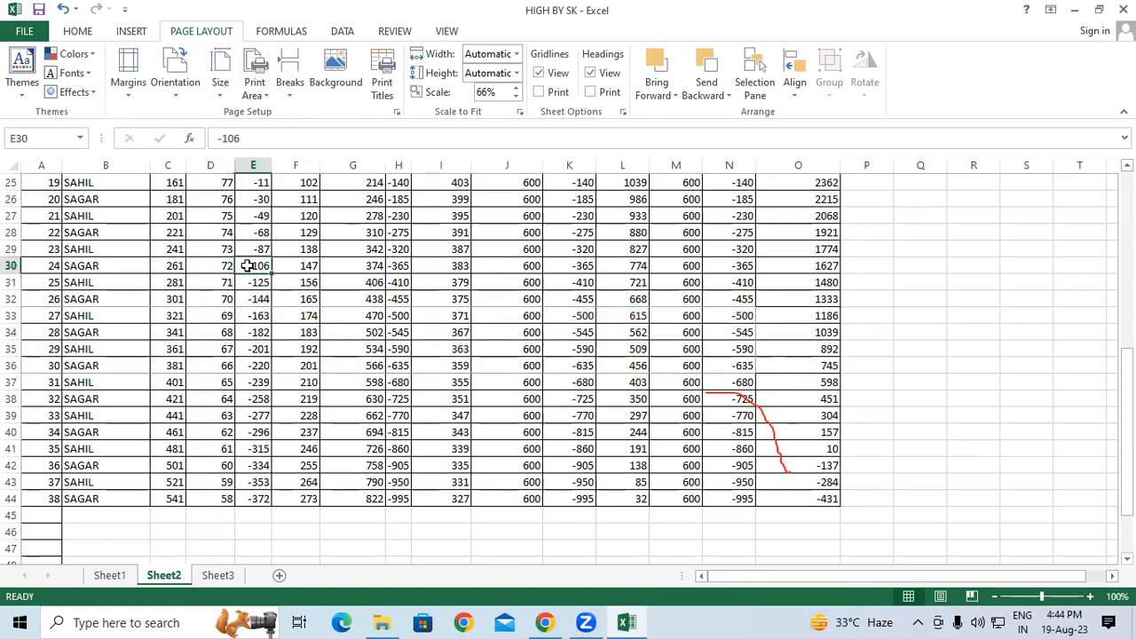
- Check how the header row prints above rows 33 to 36 in the print preview and return to the sheet
click(24, 34)
click(32, 229)
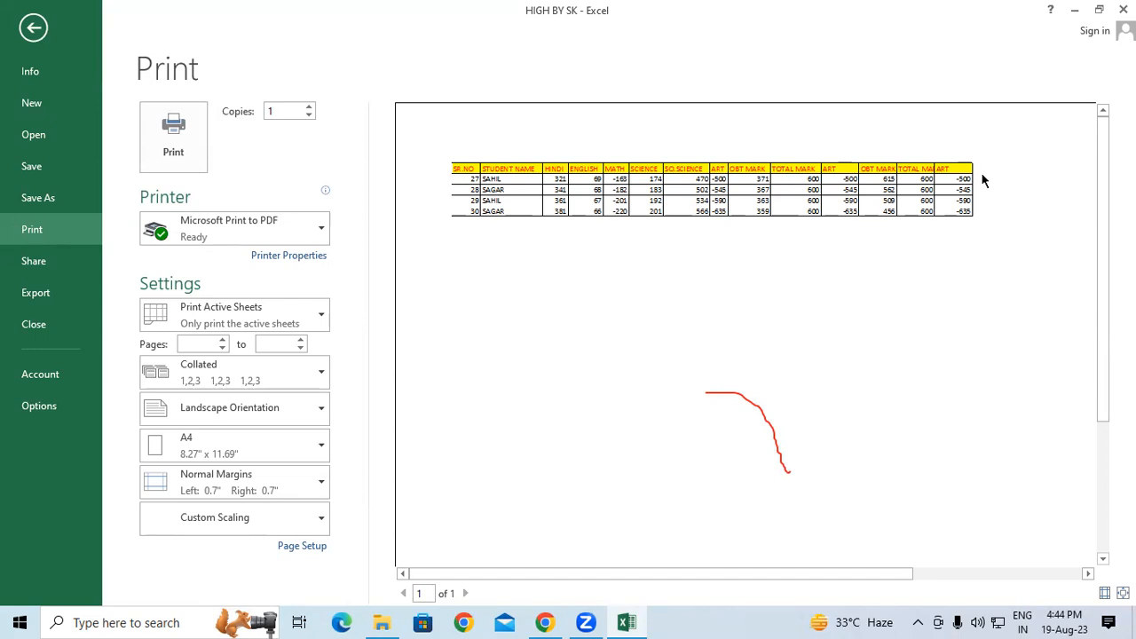
click(33, 30)
click(641, 330)
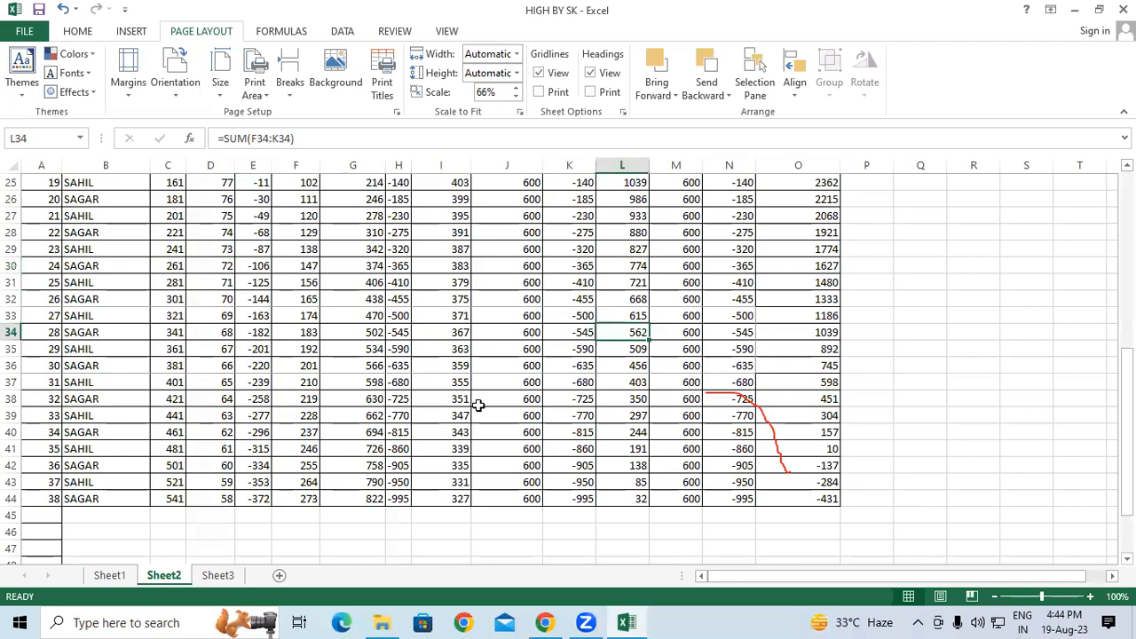
scroll(478, 405, up, 4)
scroll(477, 404, up, 4)
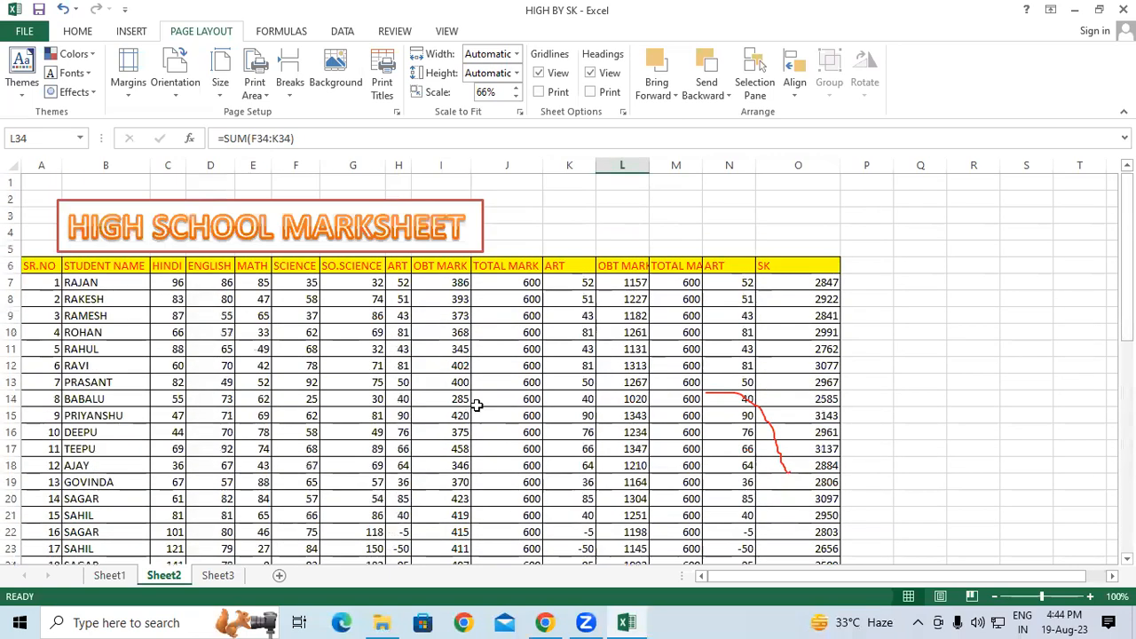
click(559, 231)
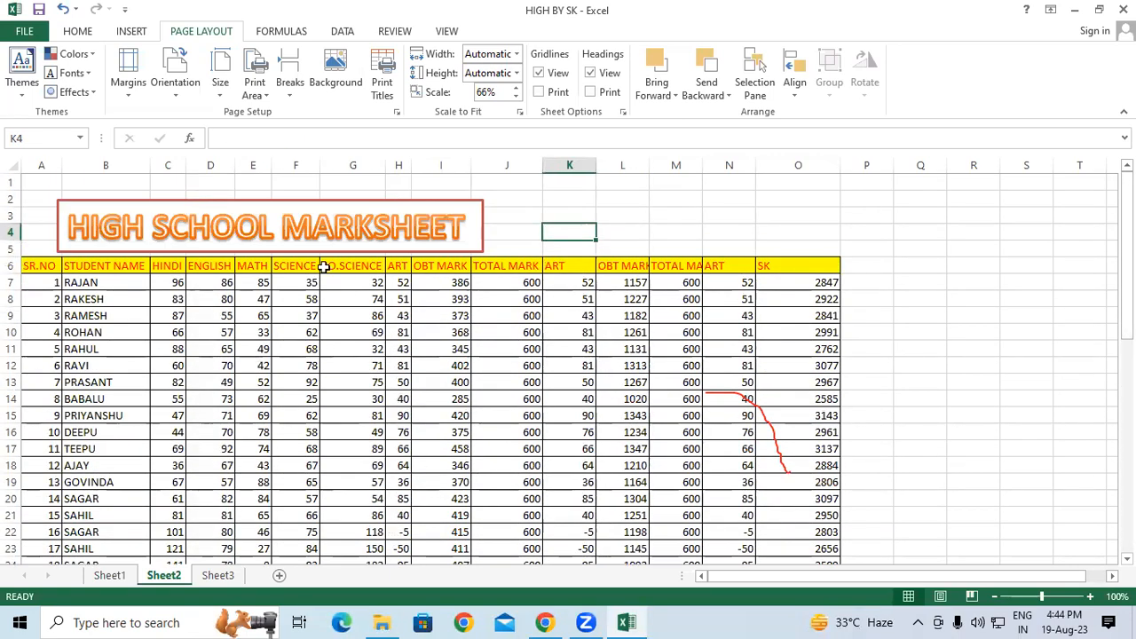
scroll(379, 384, down, 2)
scroll(379, 384, down, 2)
scroll(682, 385, up, 4)
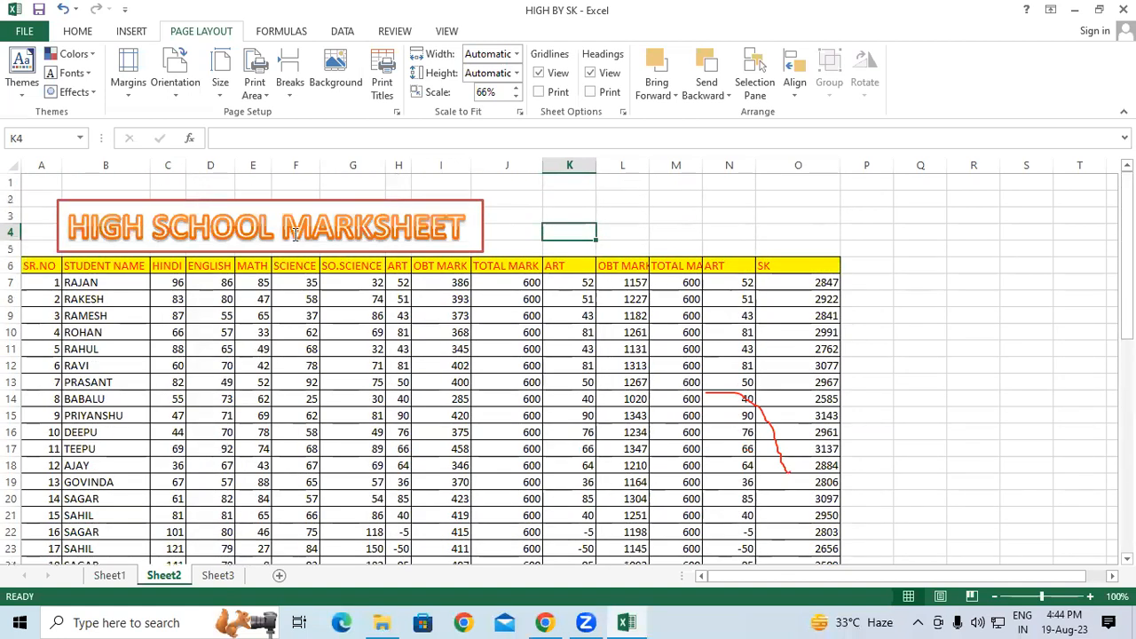
click(854, 346)
click(589, 227)
click(830, 219)
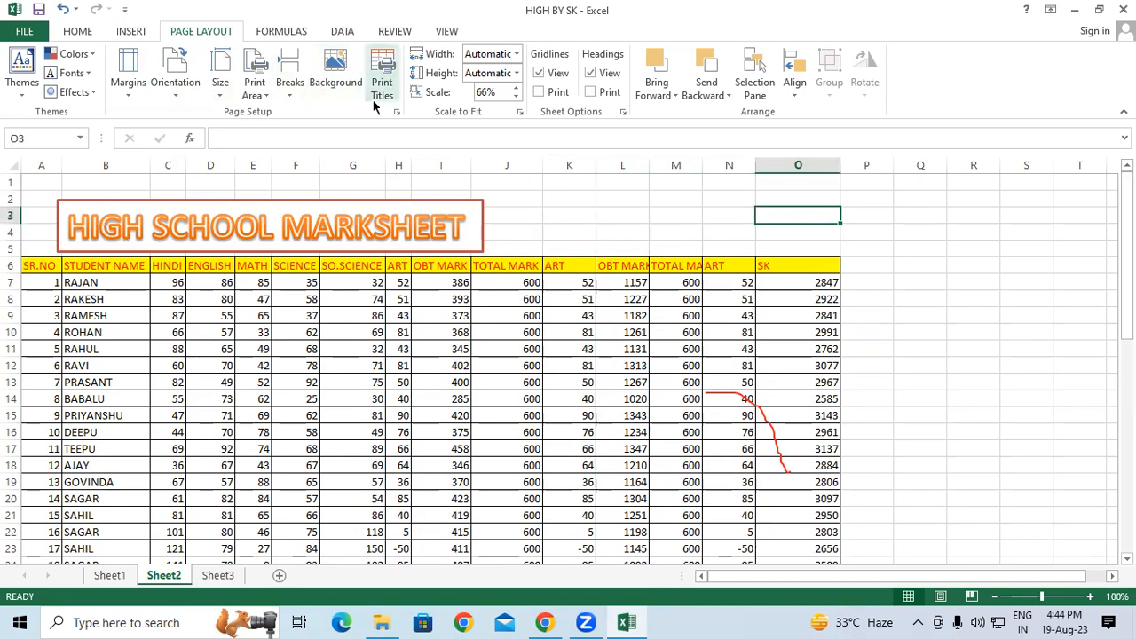
- Clear the print area covering rows 33 to 36 so the whole marksheet prints
click(259, 103)
click(282, 132)
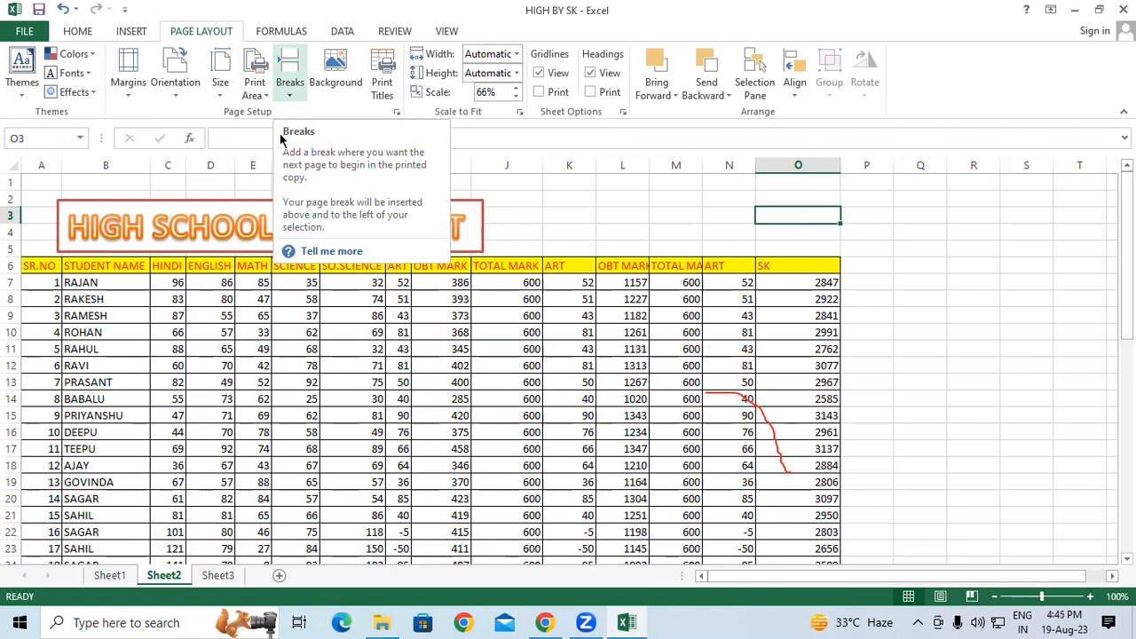
click(229, 396)
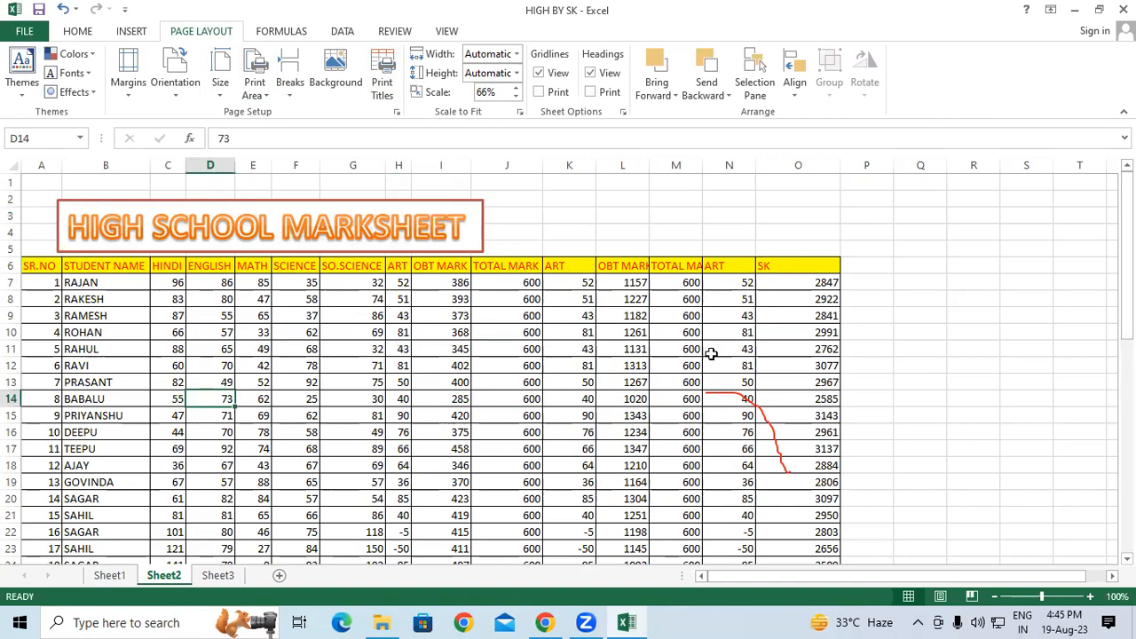
- Insert a page break above row 22, so that serial number 16 starts a new page
scroll(117, 347, down, 5)
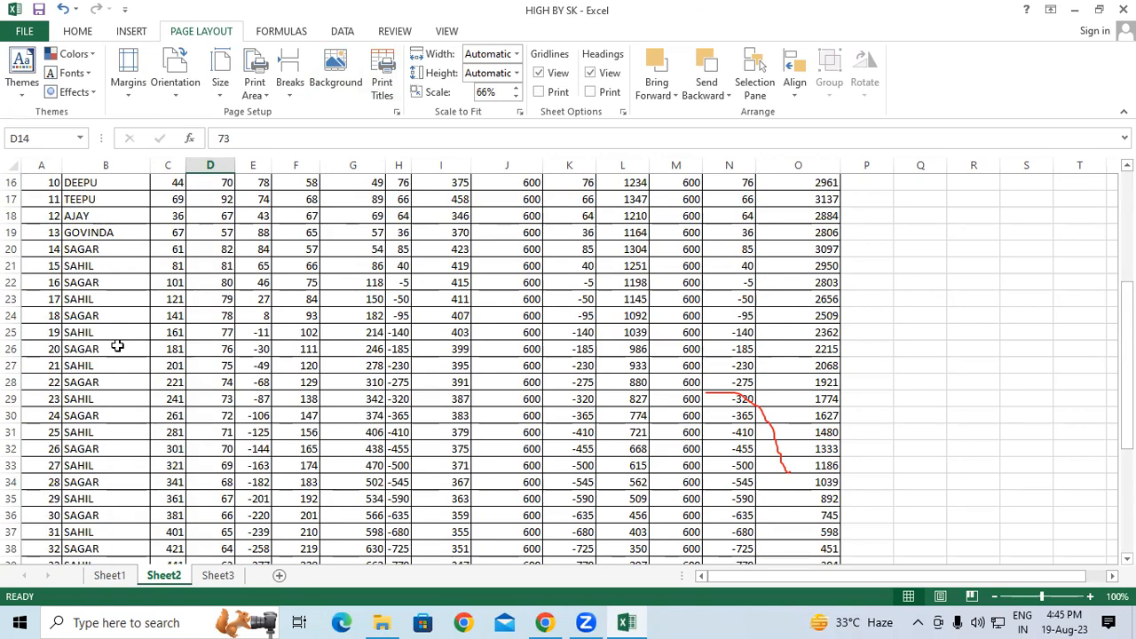
scroll(101, 295, up, 5)
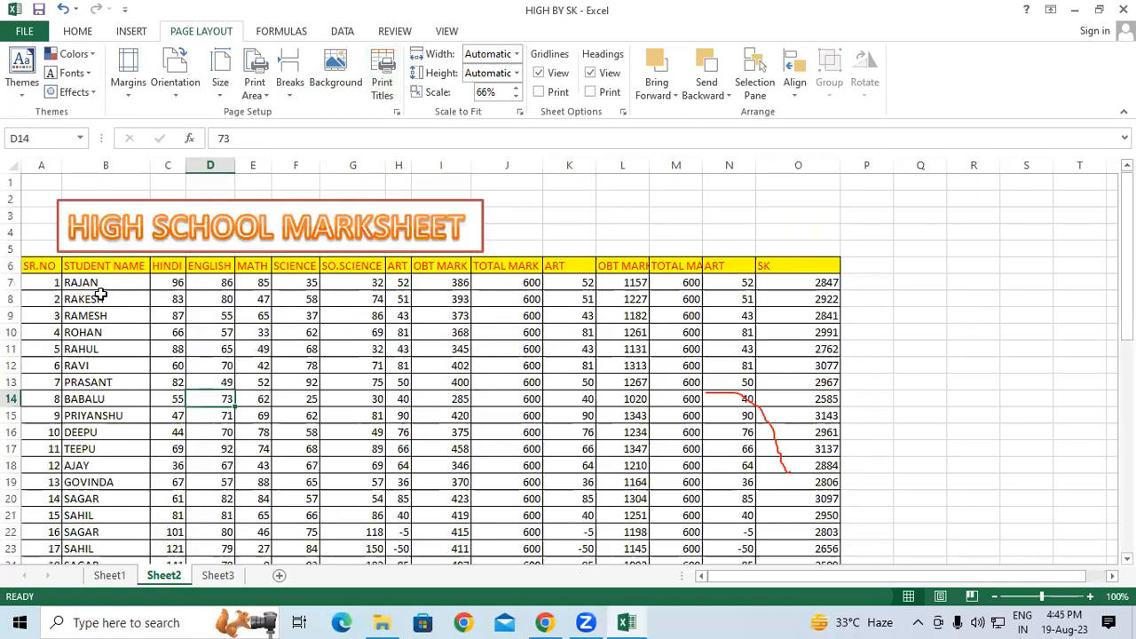
scroll(33, 303, down, 2)
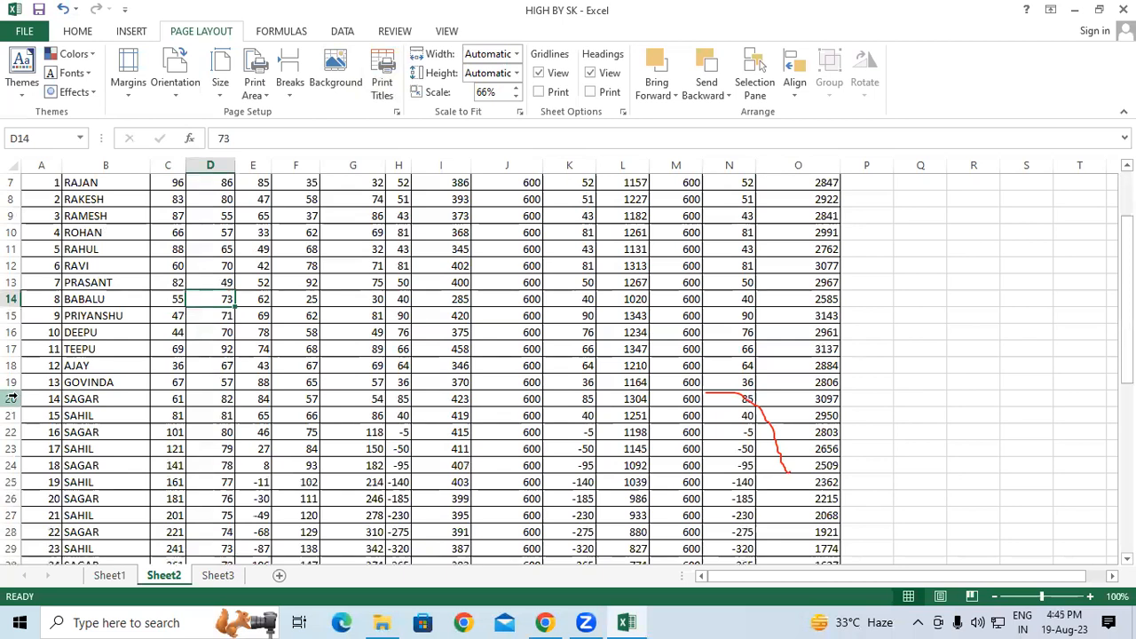
click(12, 432)
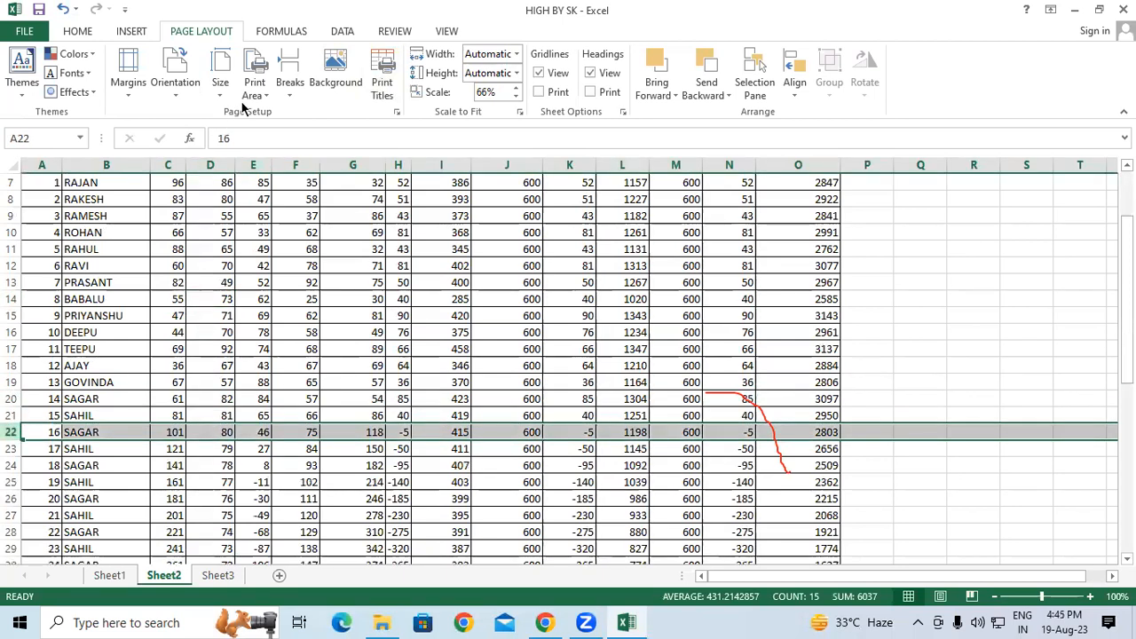
click(283, 89)
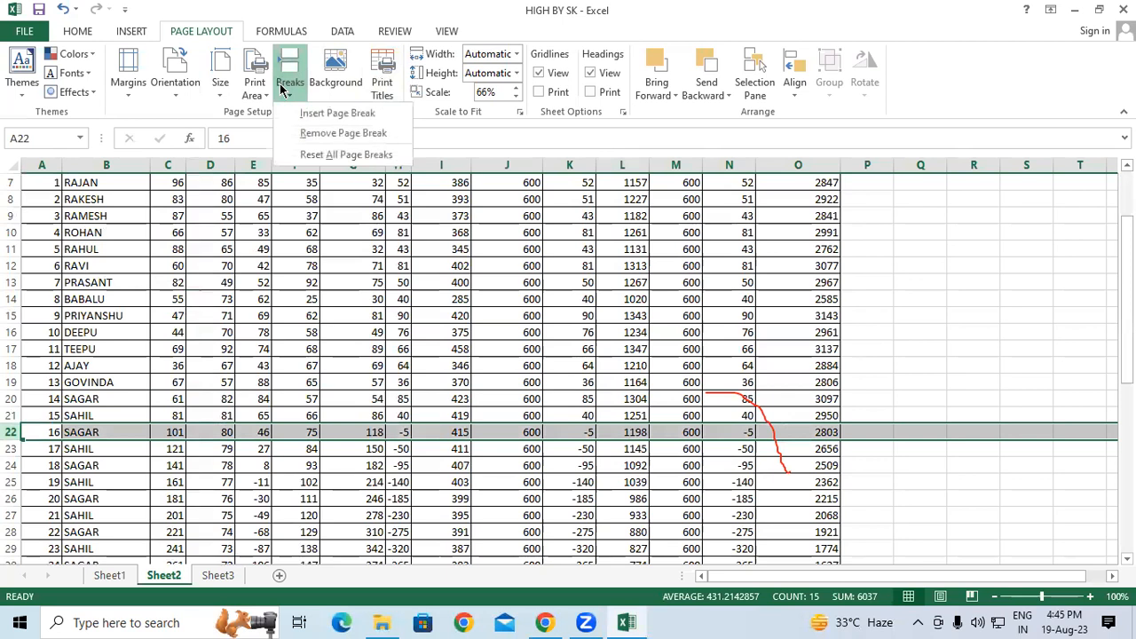
click(318, 122)
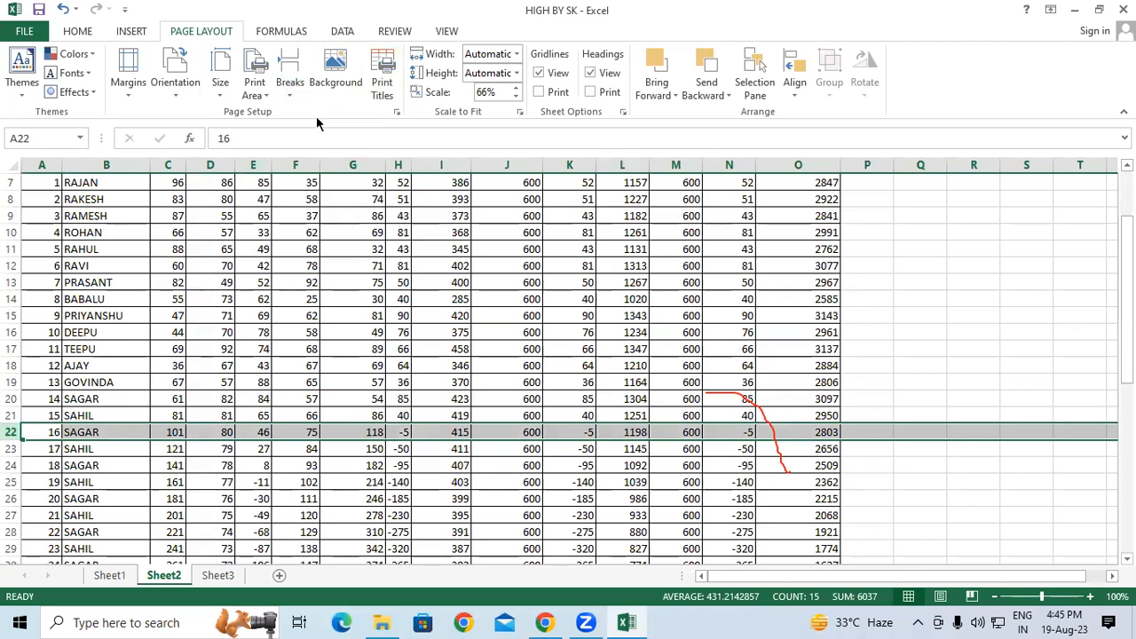
click(914, 397)
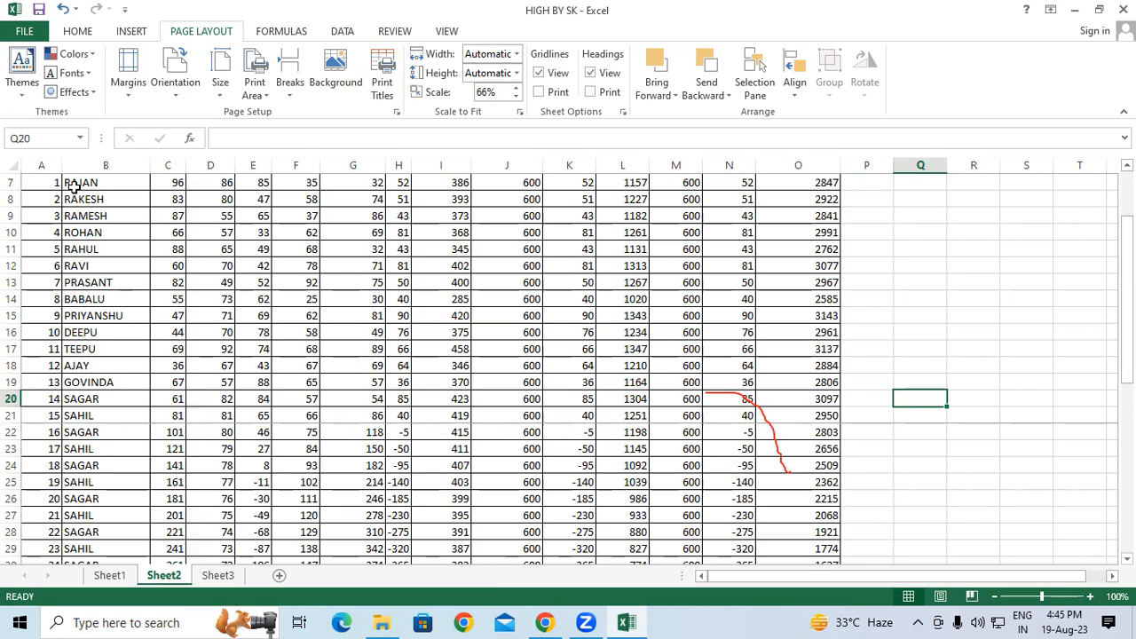
- Review both pages in the print preview to check the page split and repeated header row, and return to the sheet
click(19, 31)
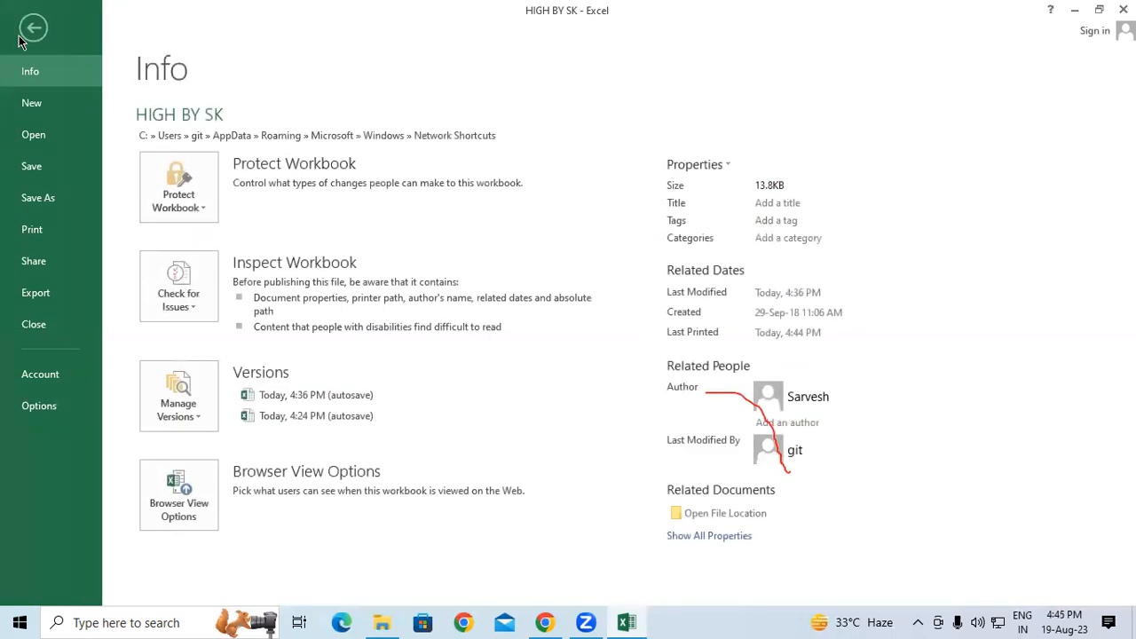
click(34, 229)
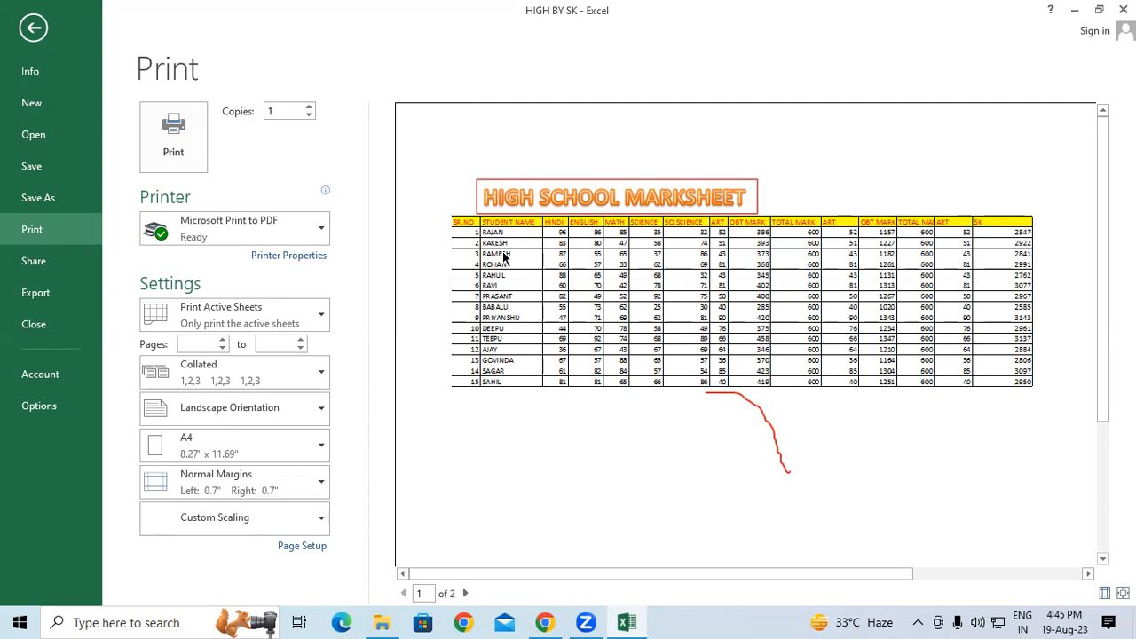
scroll(503, 257, down, 2)
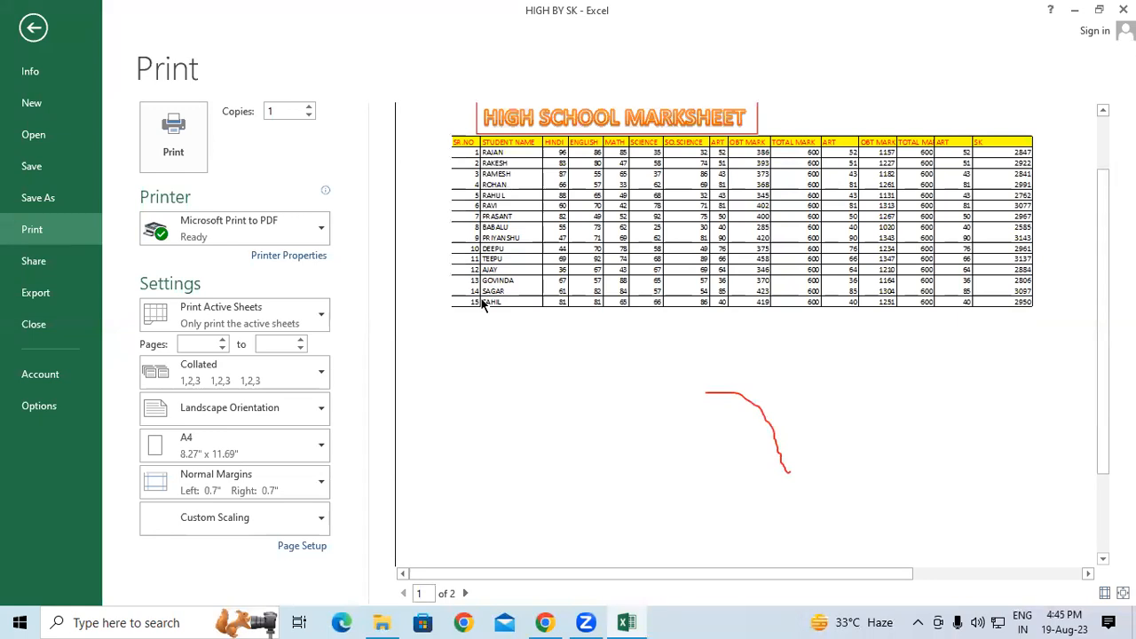
scroll(515, 191, down, 1)
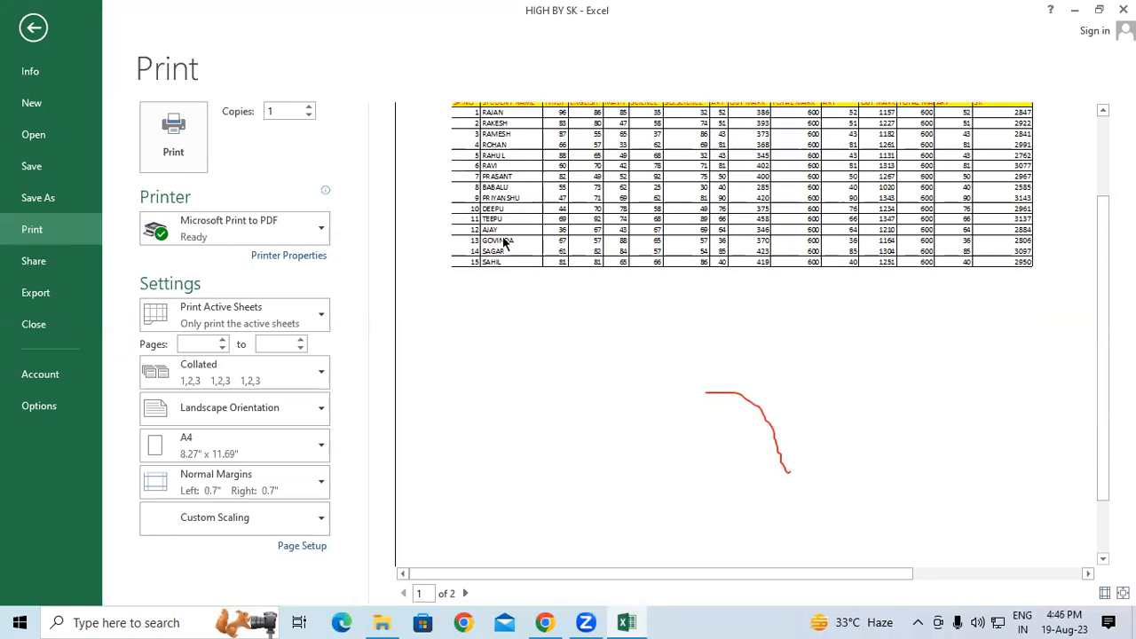
drag(1097, 285, 1098, 172)
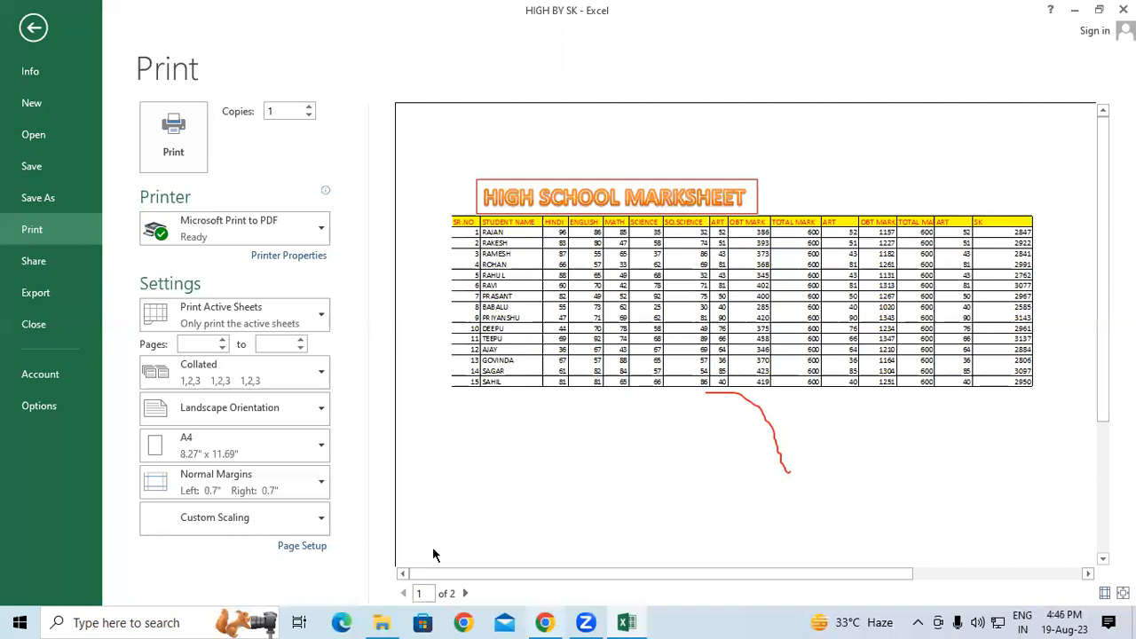
click(466, 595)
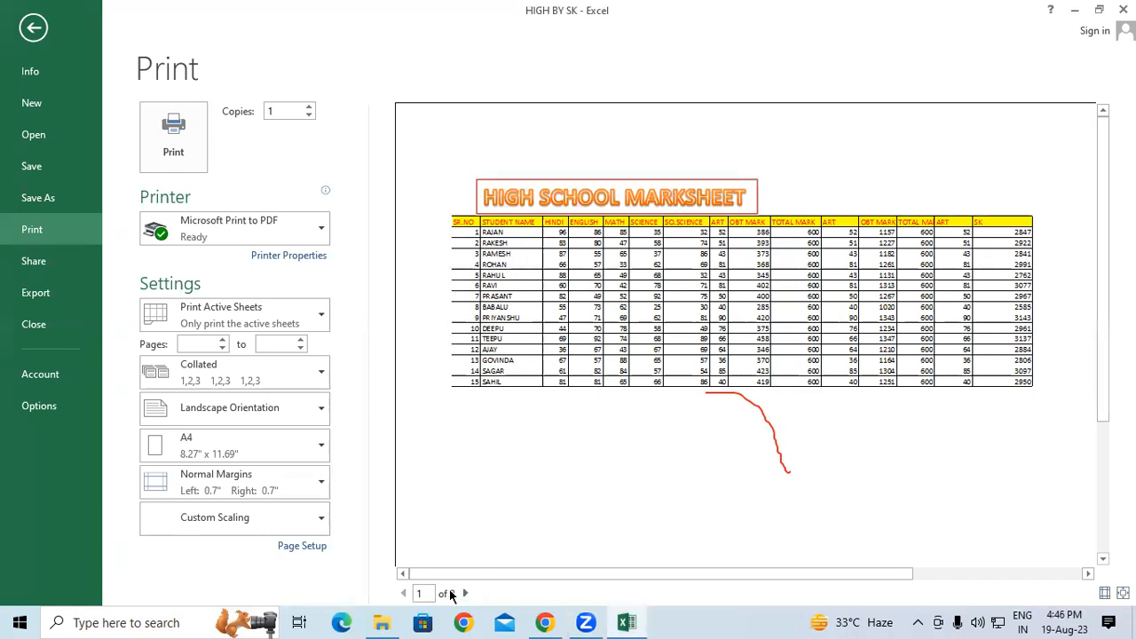
click(466, 595)
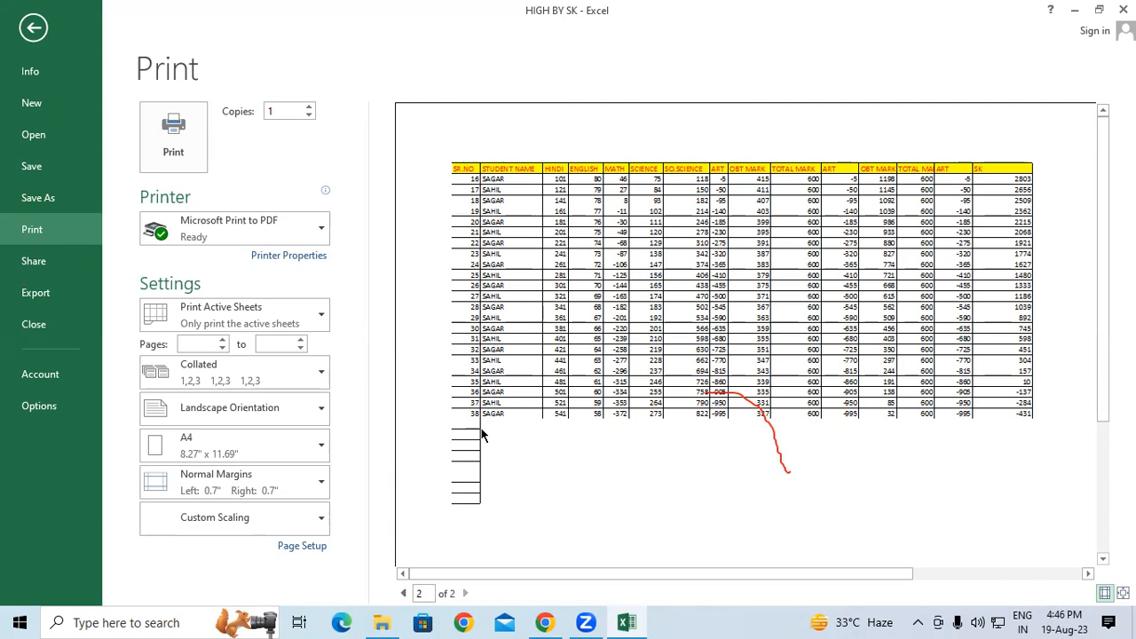
click(33, 28)
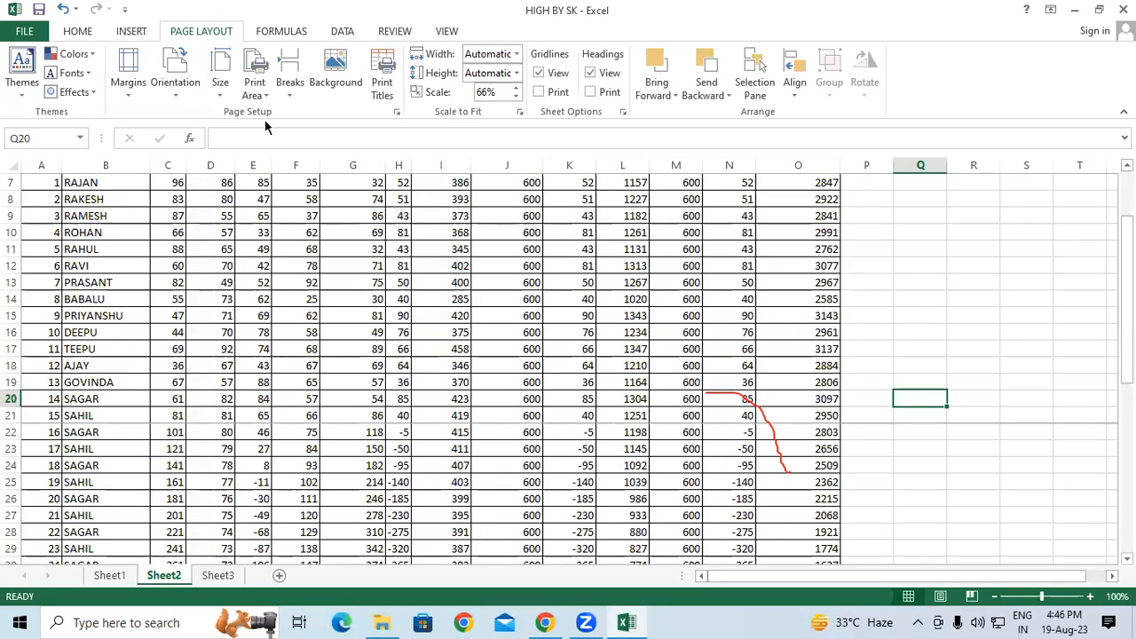
- Reset all page breaks in the marksheet
click(288, 94)
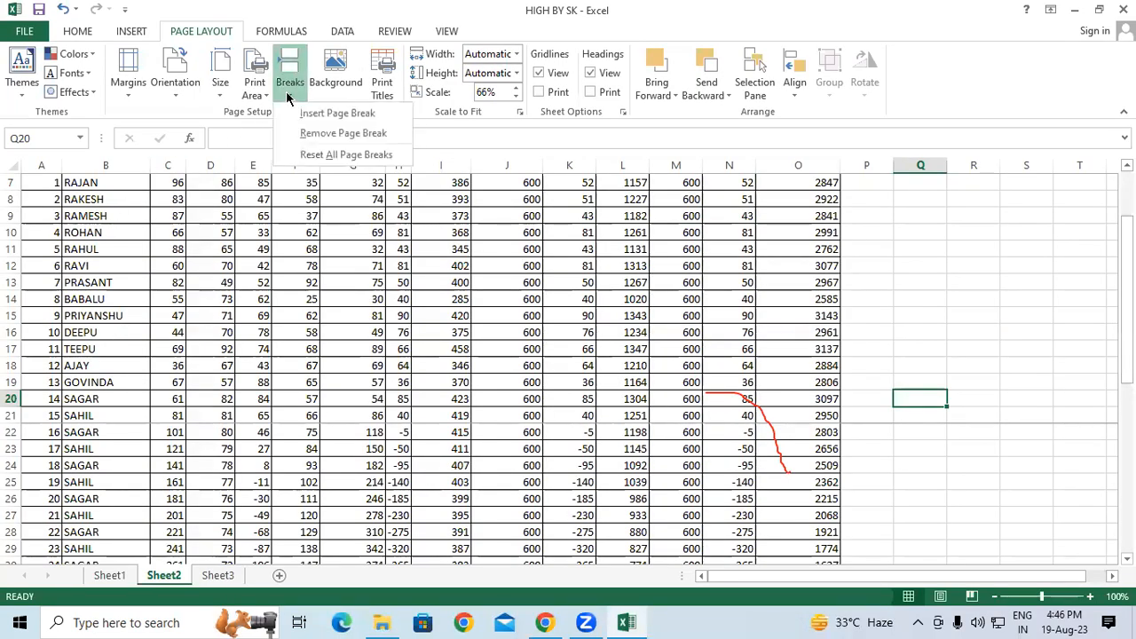
click(328, 156)
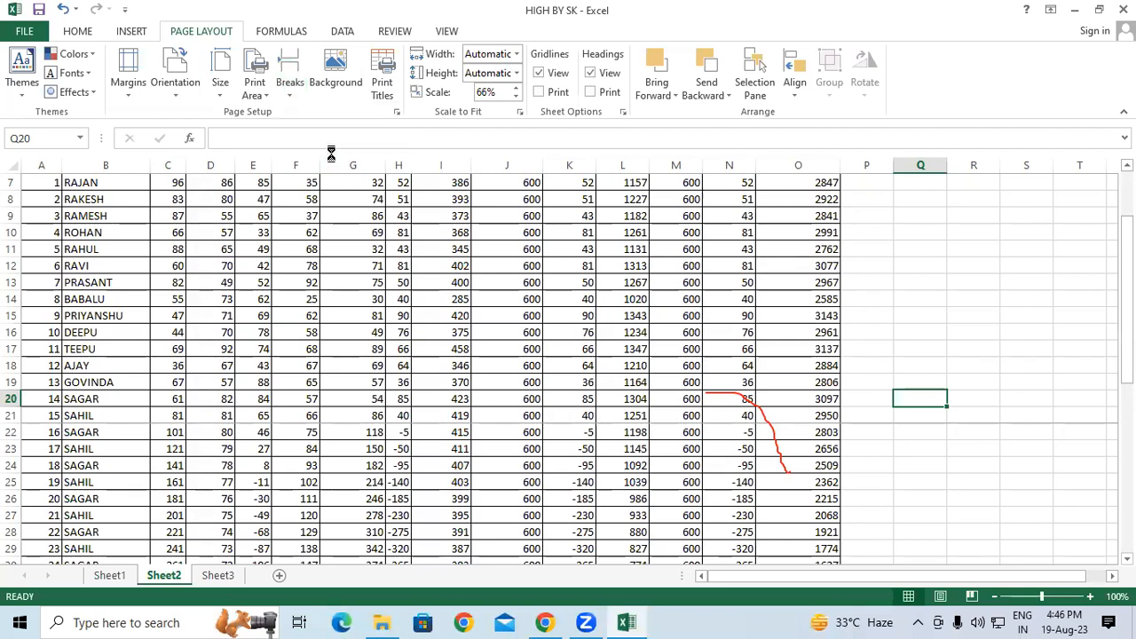
click(359, 335)
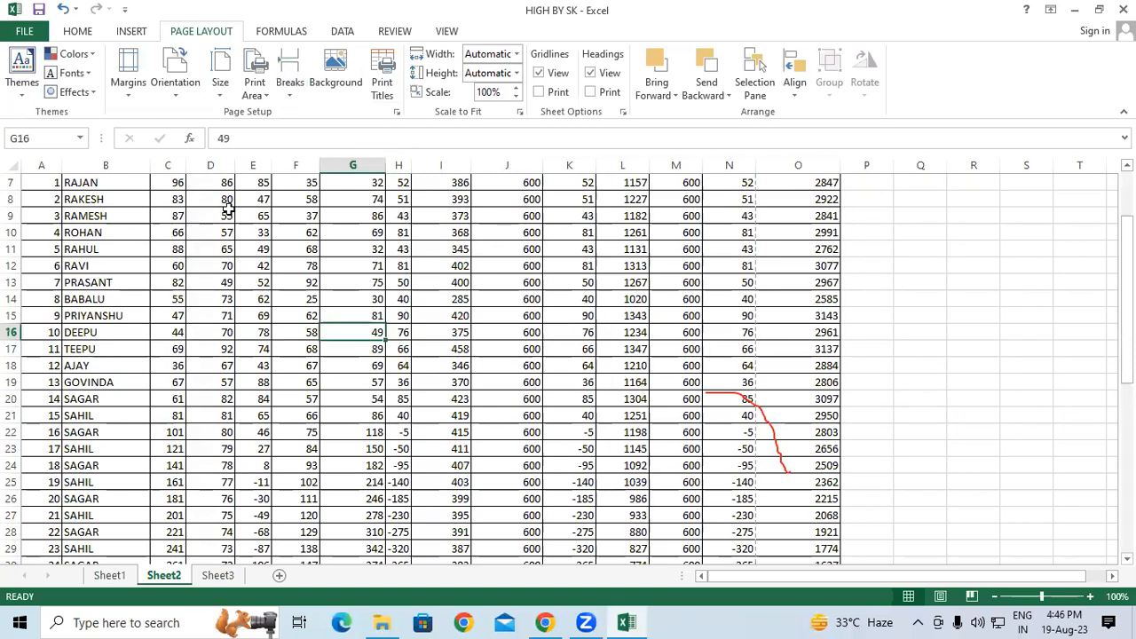
- Check in the print preview how the marksheet paginates without the manual page break
click(25, 33)
click(56, 228)
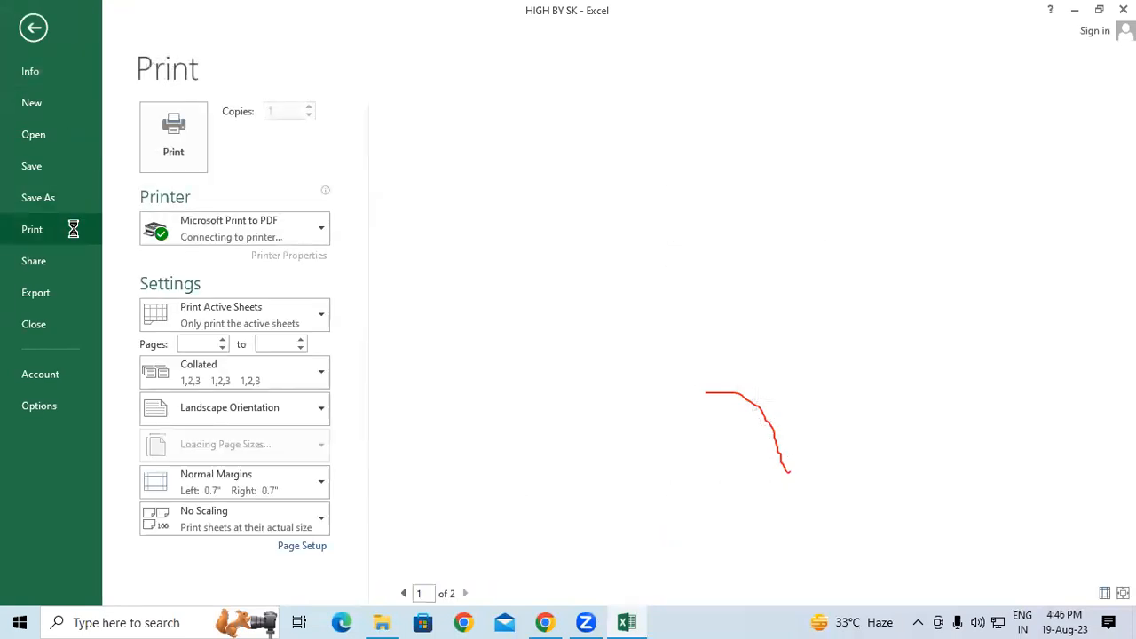
scroll(786, 380, down, 3)
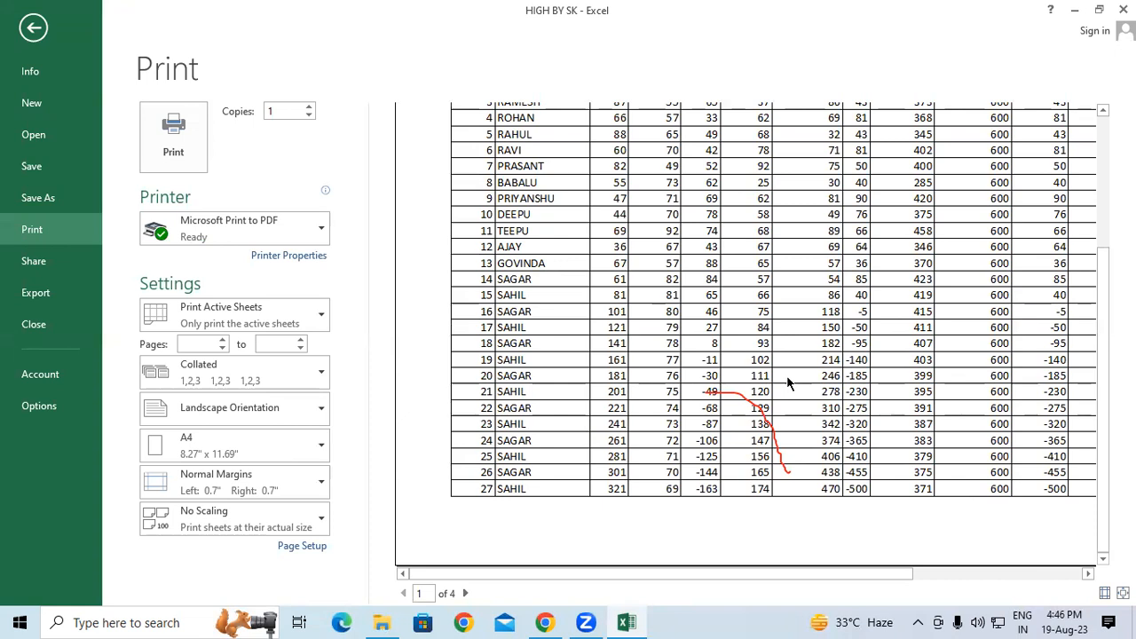
- Review the upper part of the first page in the print preview and return to the sheet
scroll(787, 375, up, 1)
scroll(786, 376, up, 2)
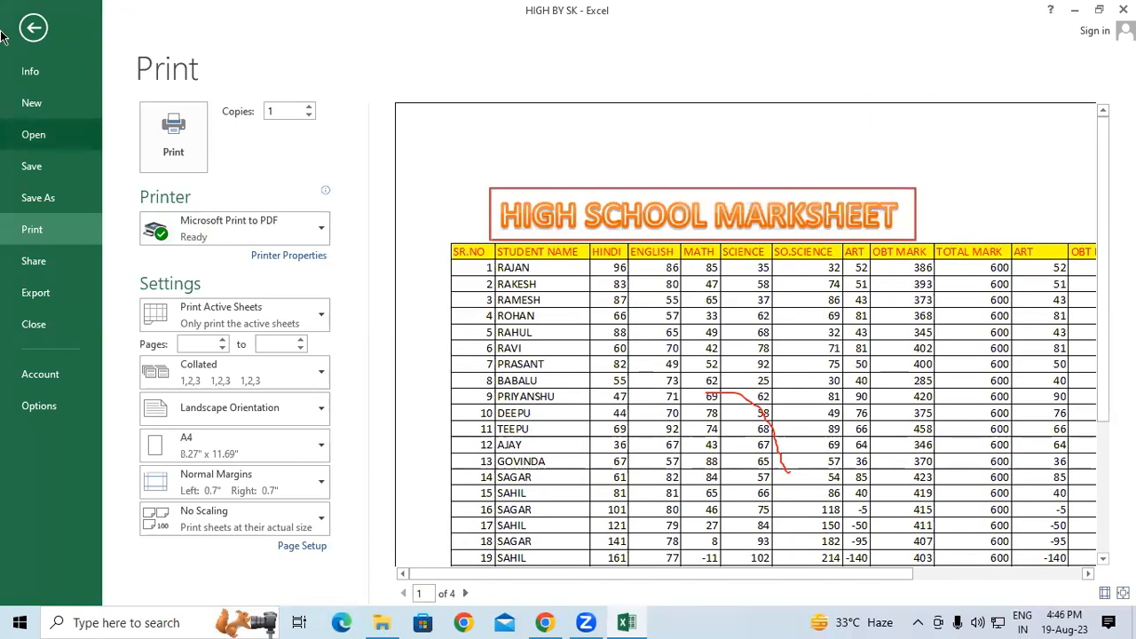
click(32, 28)
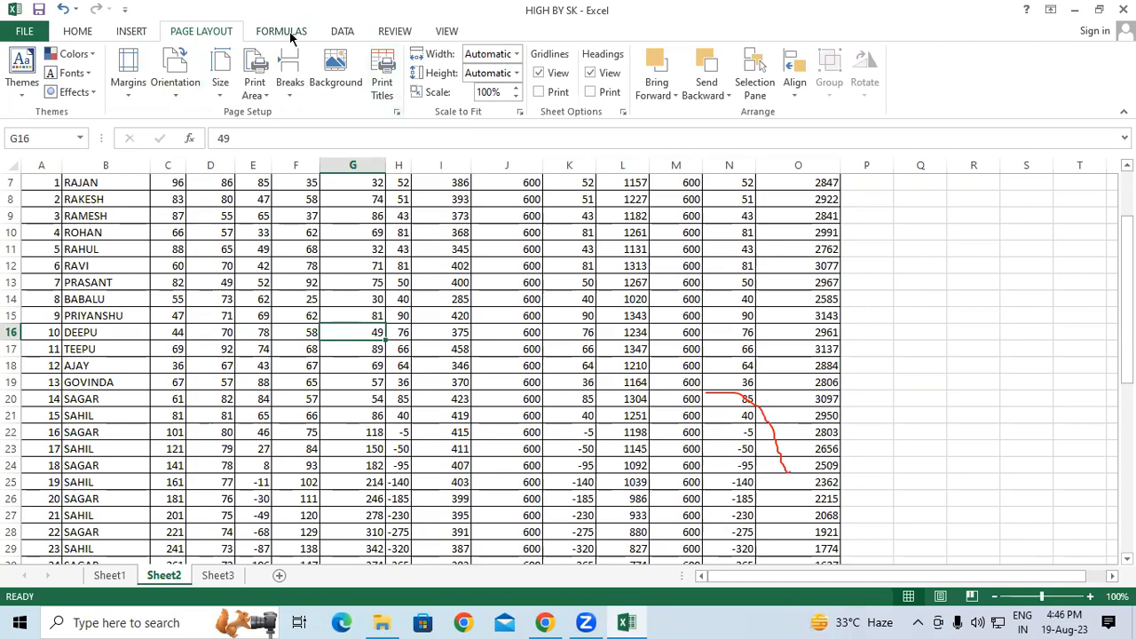
click(334, 71)
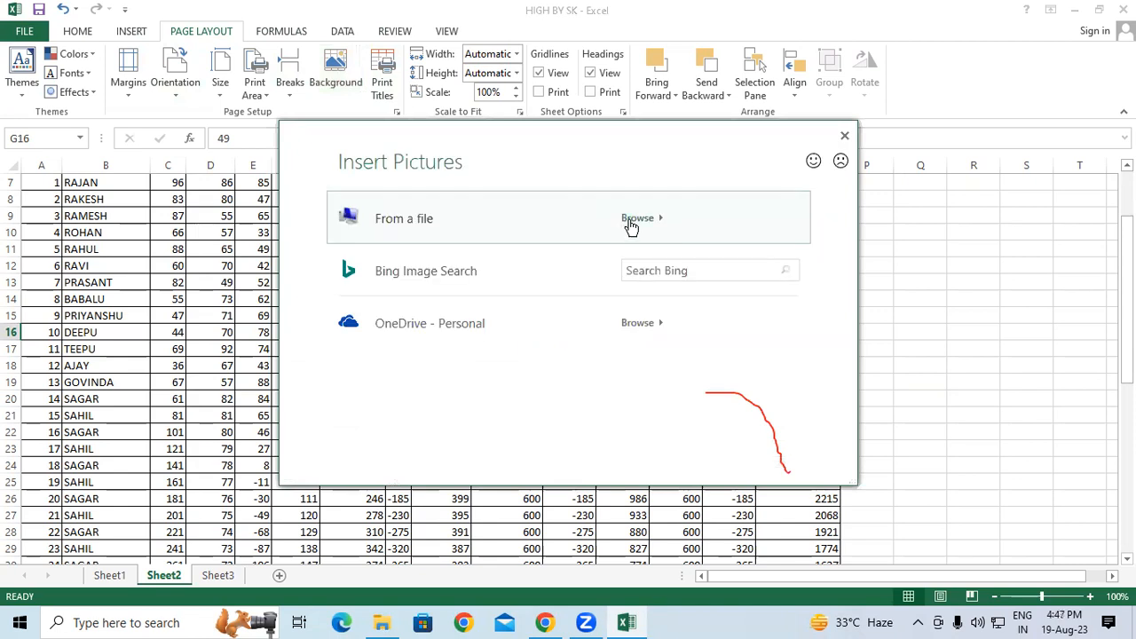
click(629, 223)
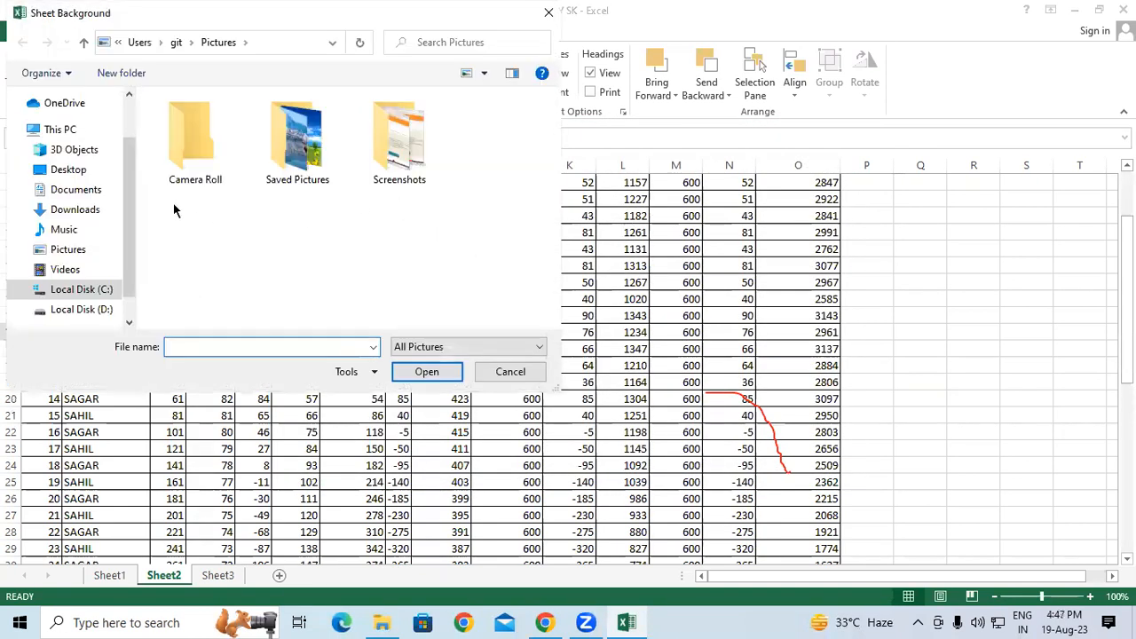
double_click(285, 165)
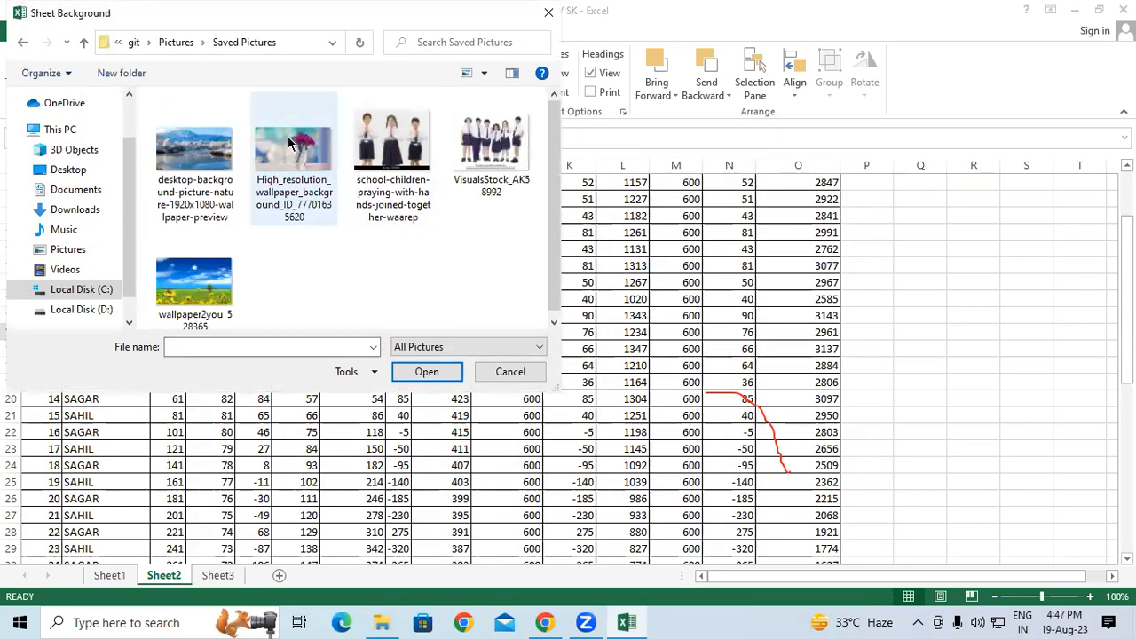
click(292, 158)
click(426, 373)
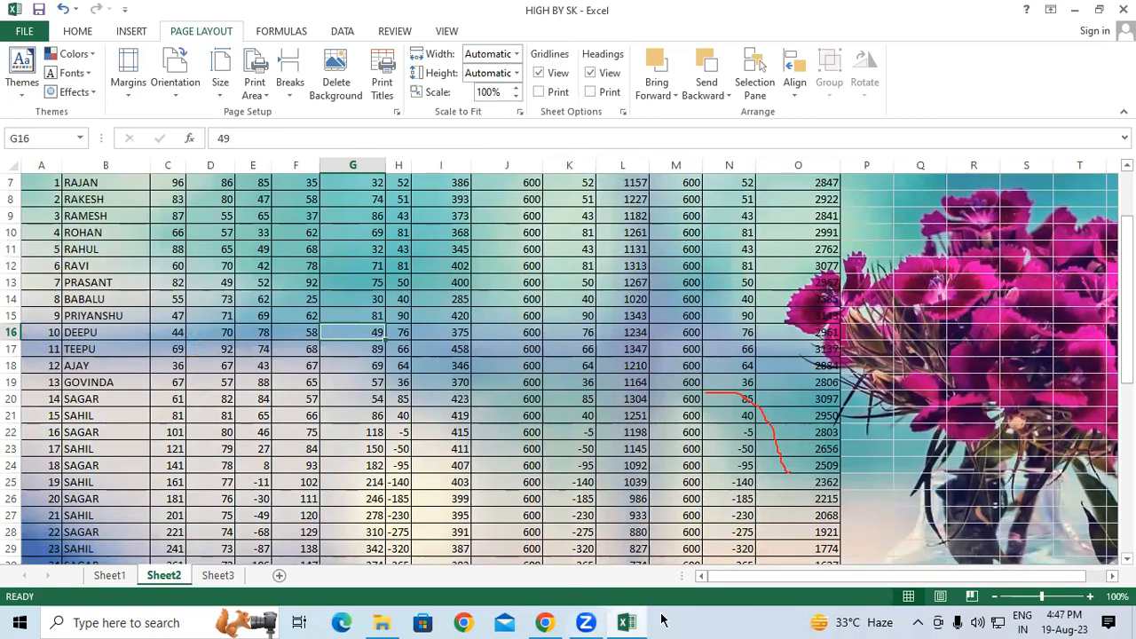
- Examine how the background picture covers and repeats across the marksheet and the empty rows below it
drag(748, 578, 769, 578)
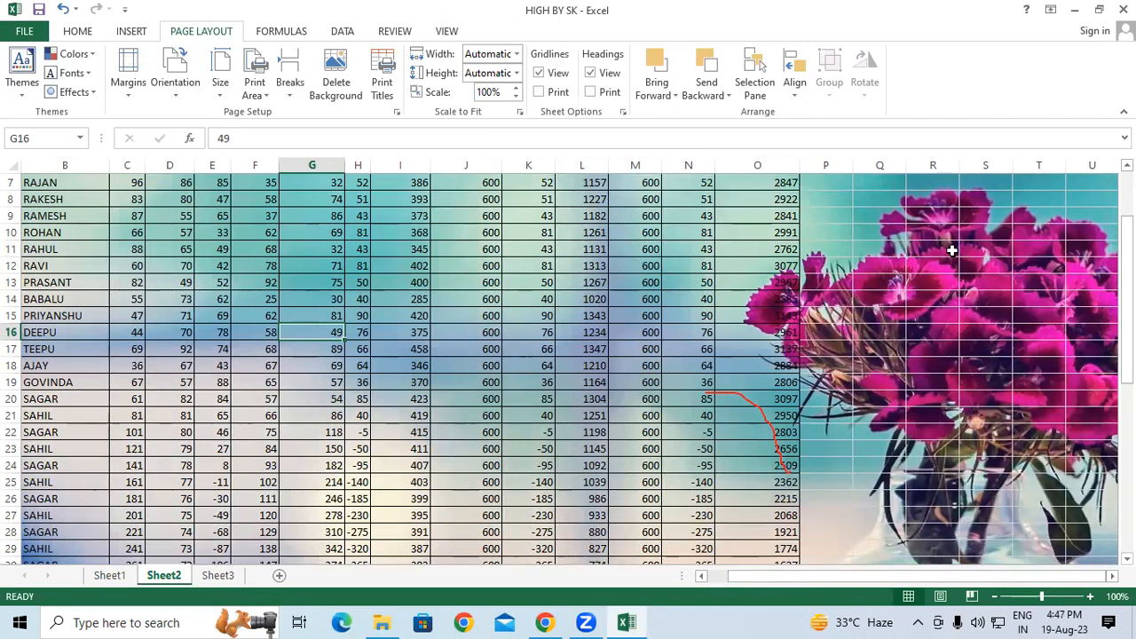
scroll(918, 418, down, 4)
scroll(900, 417, down, 3)
scroll(497, 393, down, 3)
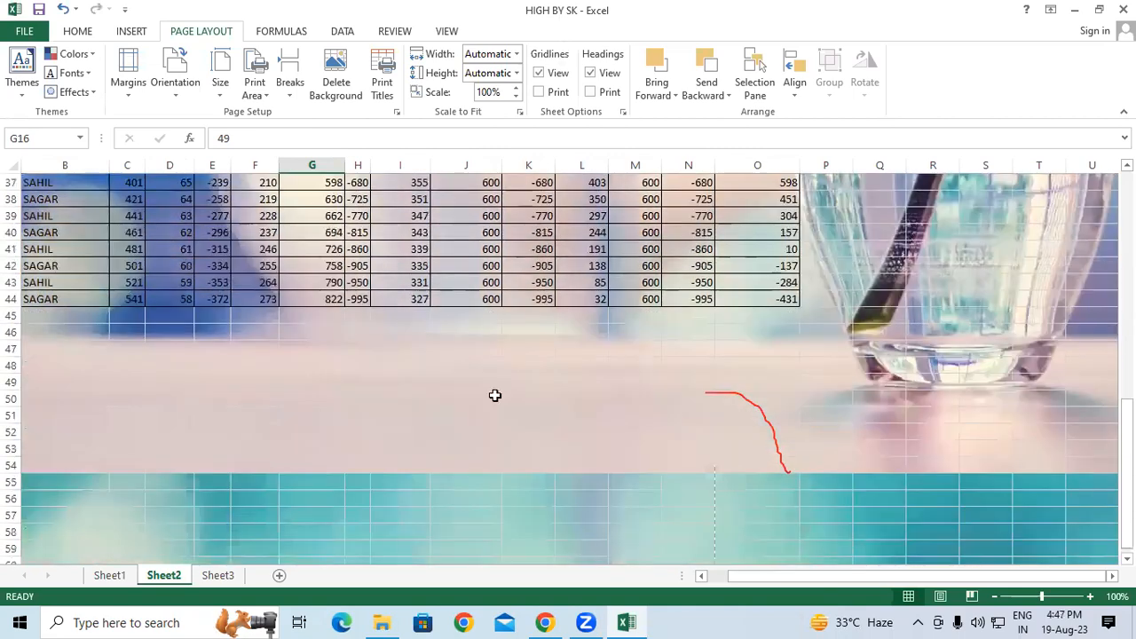
scroll(372, 409, up, 4)
scroll(246, 423, down, 11)
scroll(251, 434, down, 1)
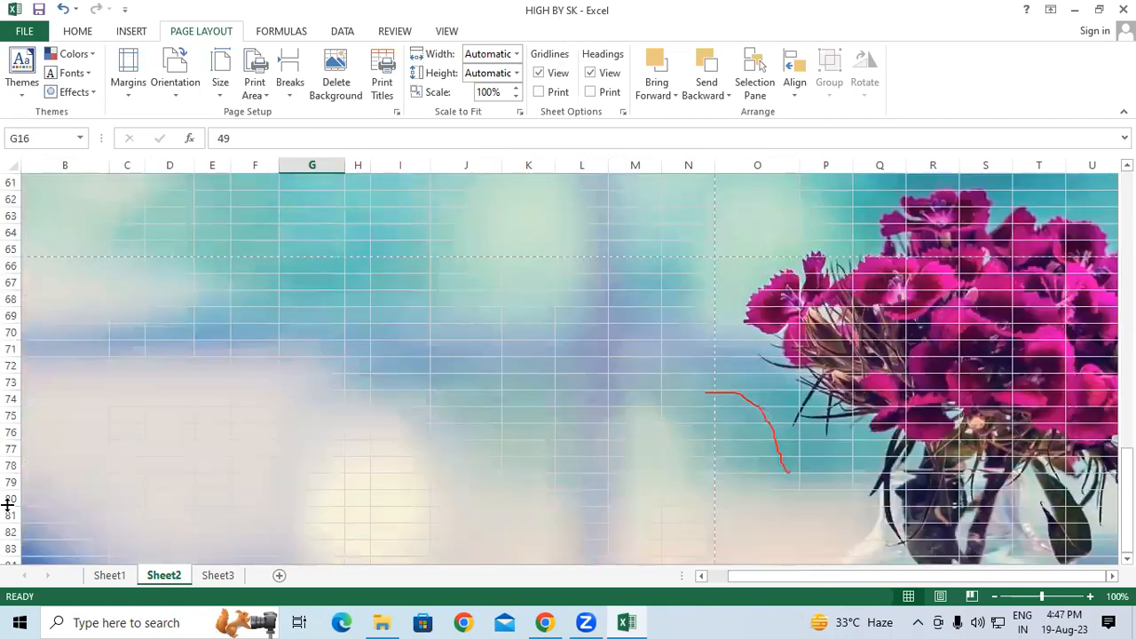
scroll(127, 418, up, 3)
scroll(127, 418, up, 17)
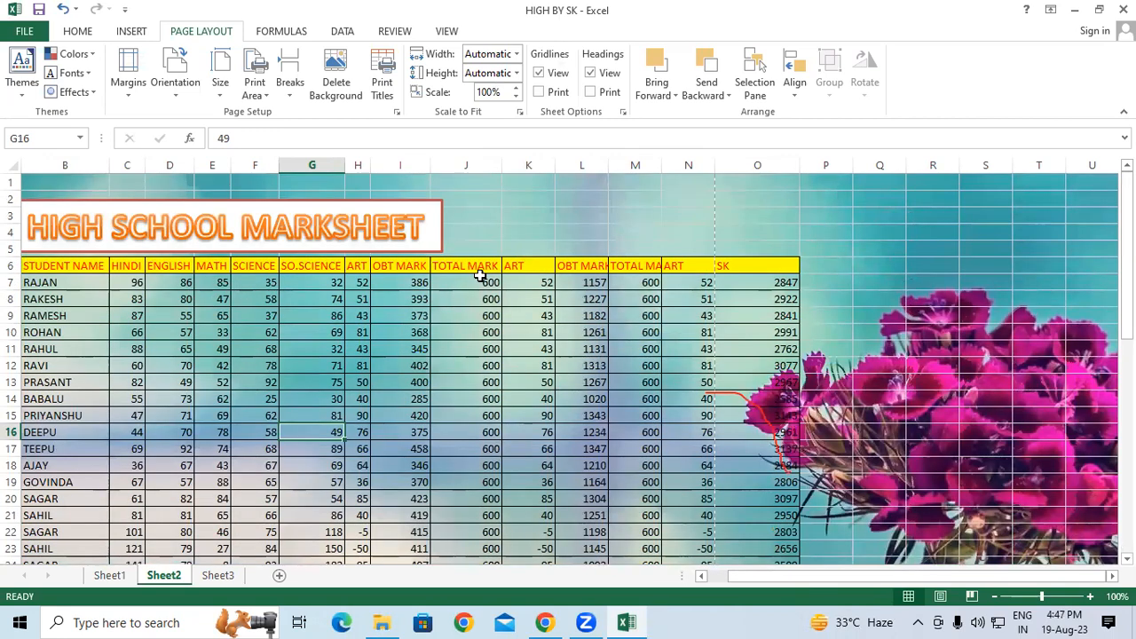
scroll(1011, 324, down, 2)
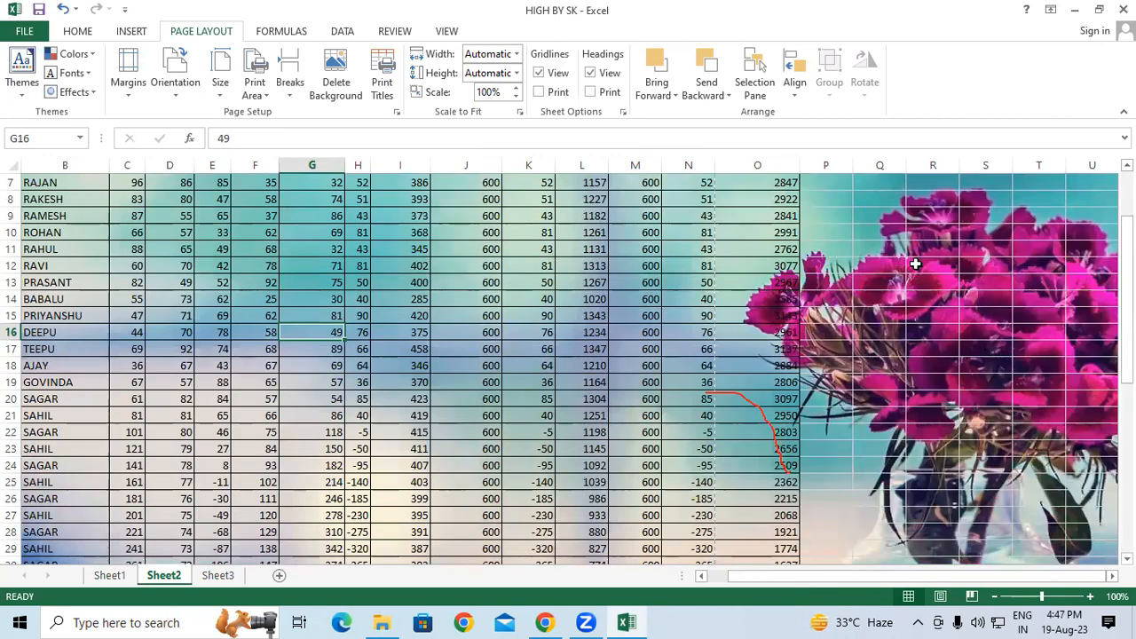
scroll(772, 301, up, 2)
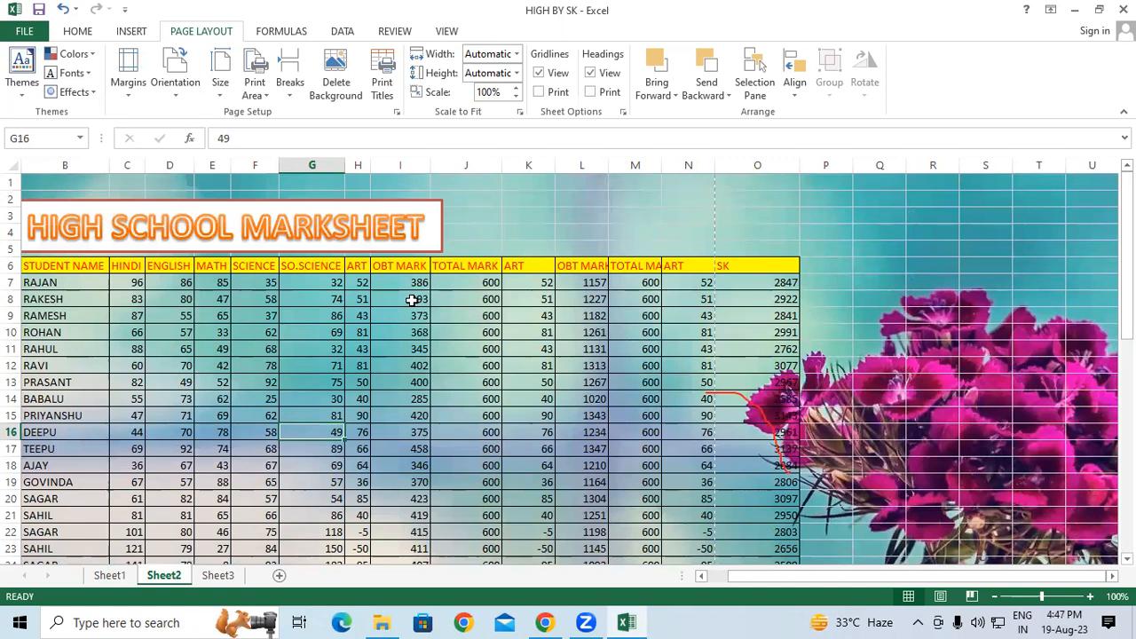
- Delete the background picture from the marksheet and select cell K2
click(341, 78)
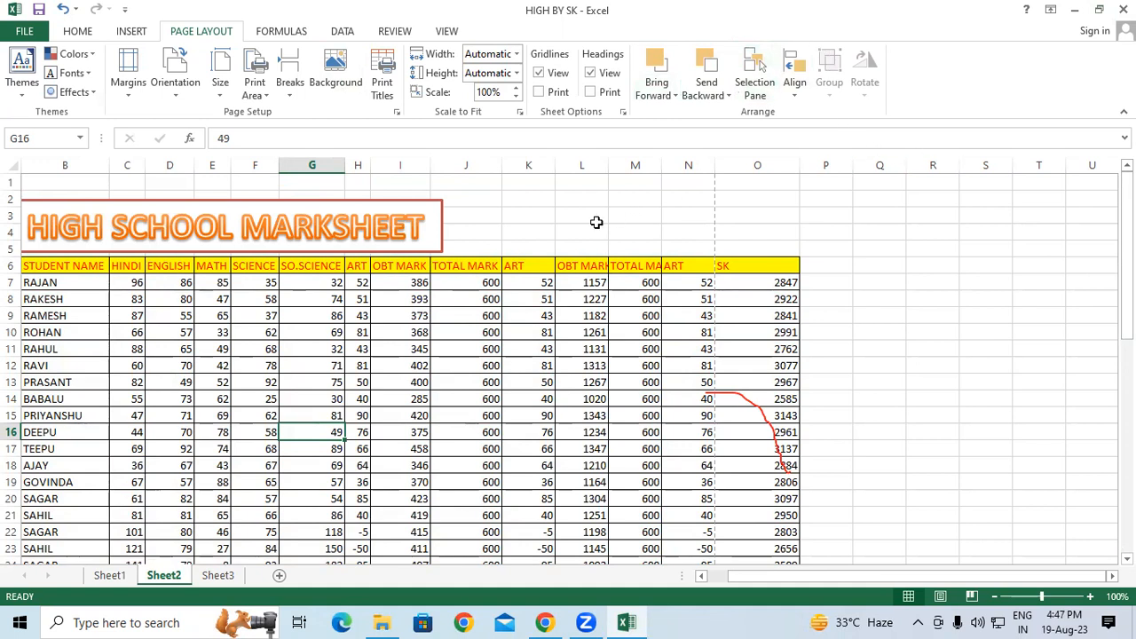
click(522, 200)
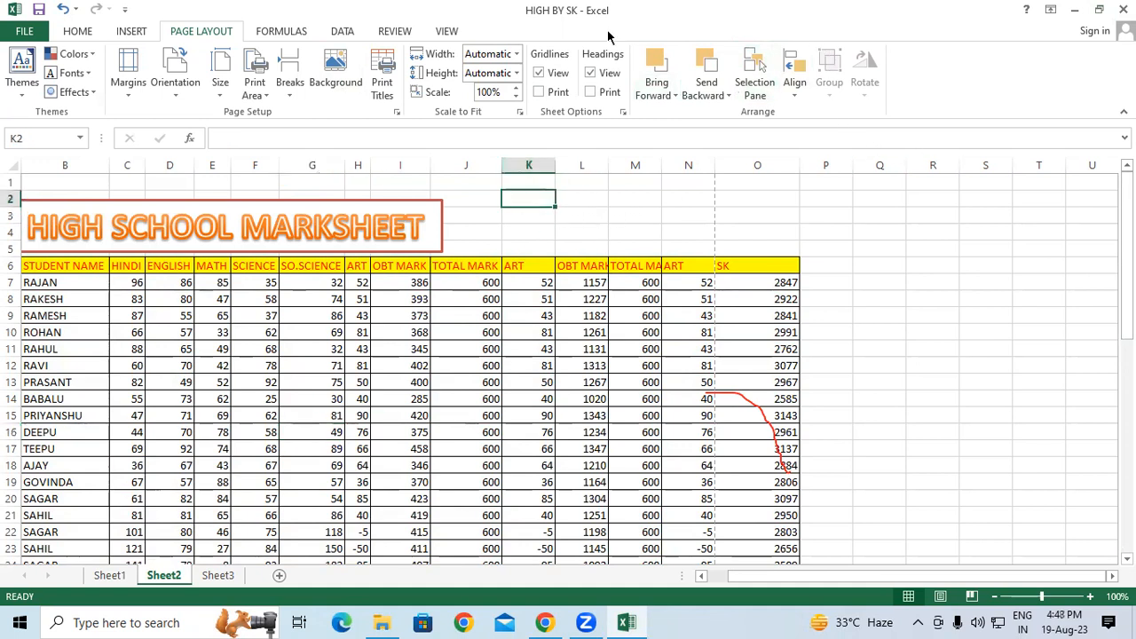